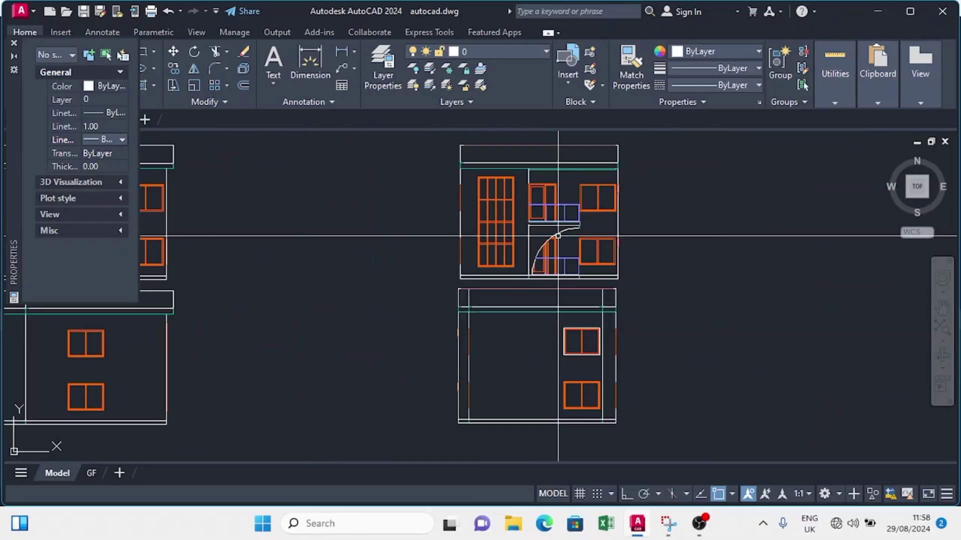
Select all lines similar to the bearing wall line in the elevations and give them a heavier lineweight
{"action": "scroll", "coordinate": [557, 236], "scroll_direction": "down", "scroll_amount": 2}
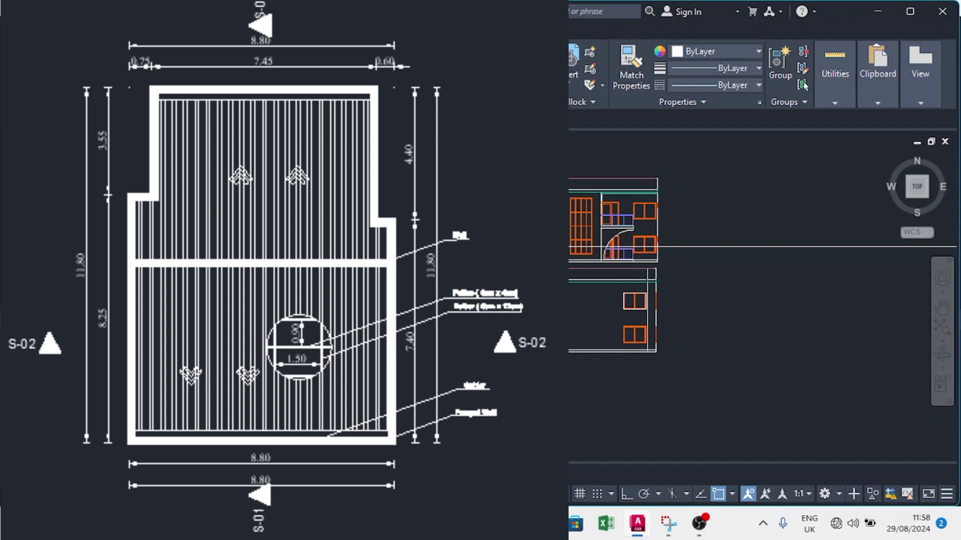
{"action": "scroll", "coordinate": [375, 228], "scroll_direction": "up", "scroll_amount": 3}
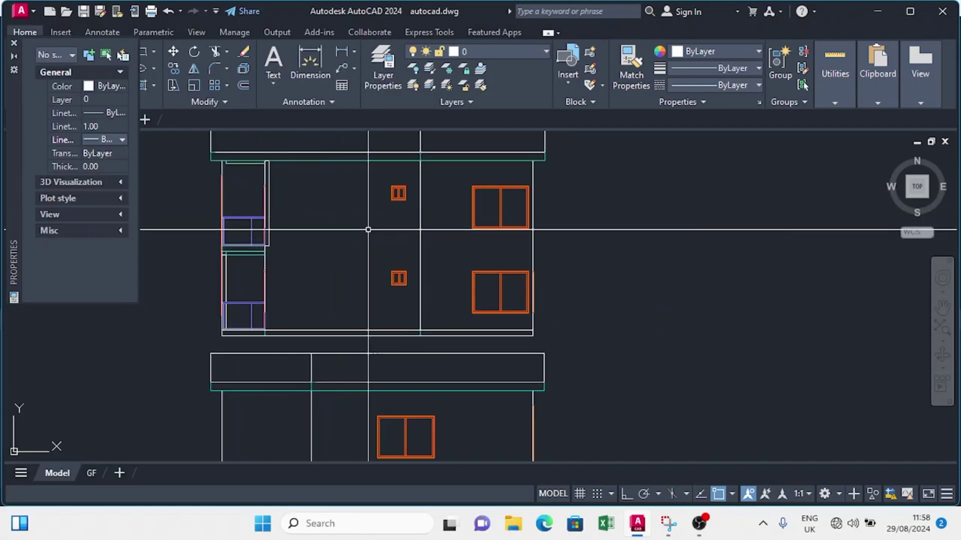
{"action": "left_click", "coordinate": [424, 225]}
{"action": "left_click", "coordinate": [418, 230]}
{"action": "right_click", "coordinate": [406, 247]}
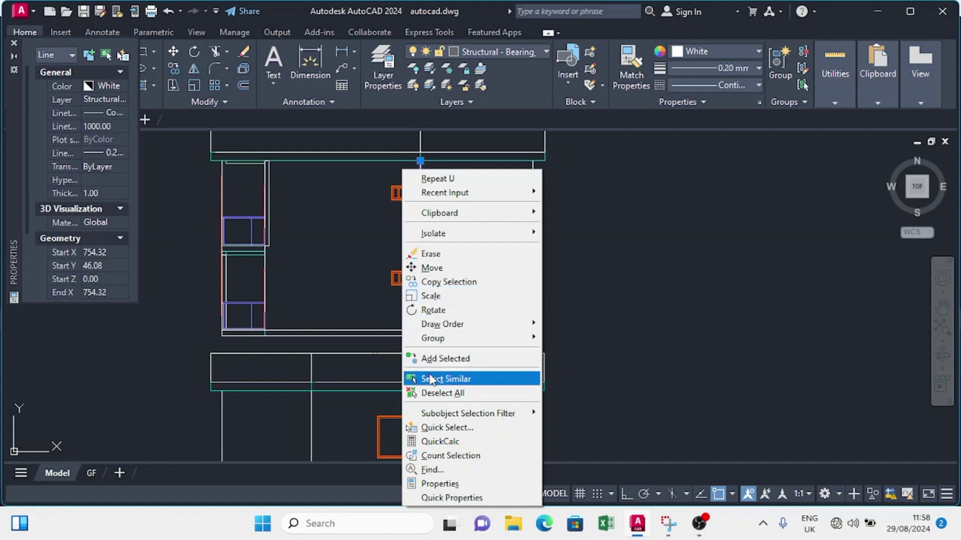
{"action": "left_click", "coordinate": [430, 380]}
{"action": "scroll", "coordinate": [461, 223], "scroll_direction": "down", "scroll_amount": 5}
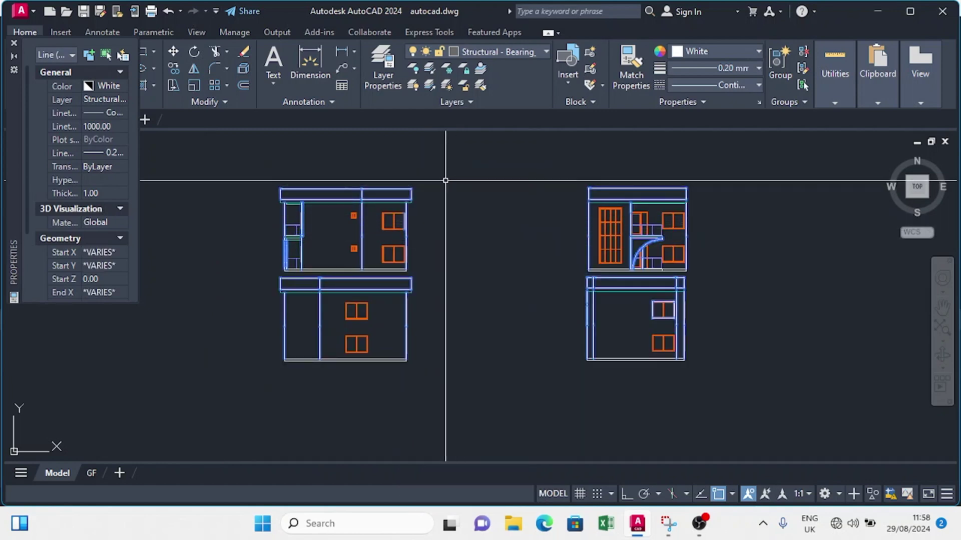
{"action": "right_click", "coordinate": [447, 179]}
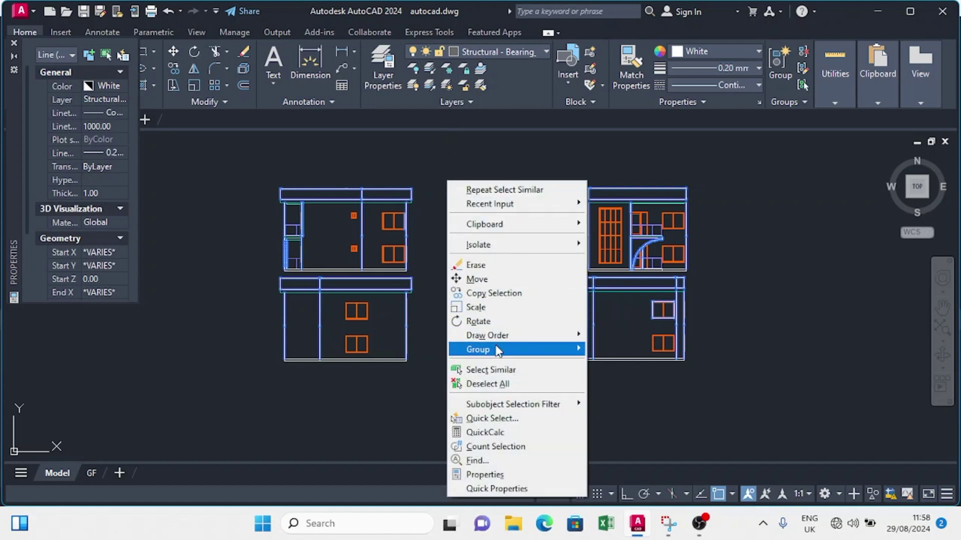
{"action": "left_click", "coordinate": [491, 475]}
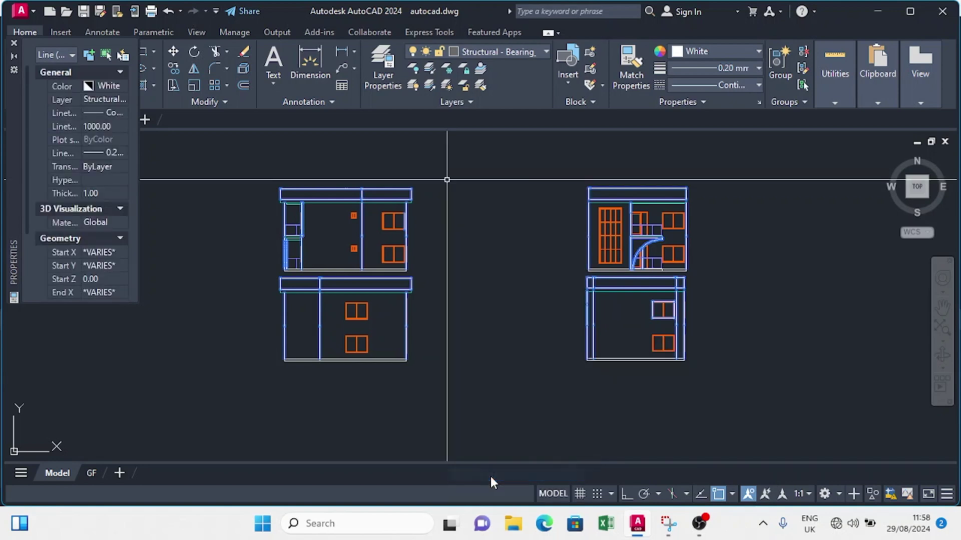
{"action": "left_click", "coordinate": [100, 153]}
{"action": "left_click", "coordinate": [105, 153]}
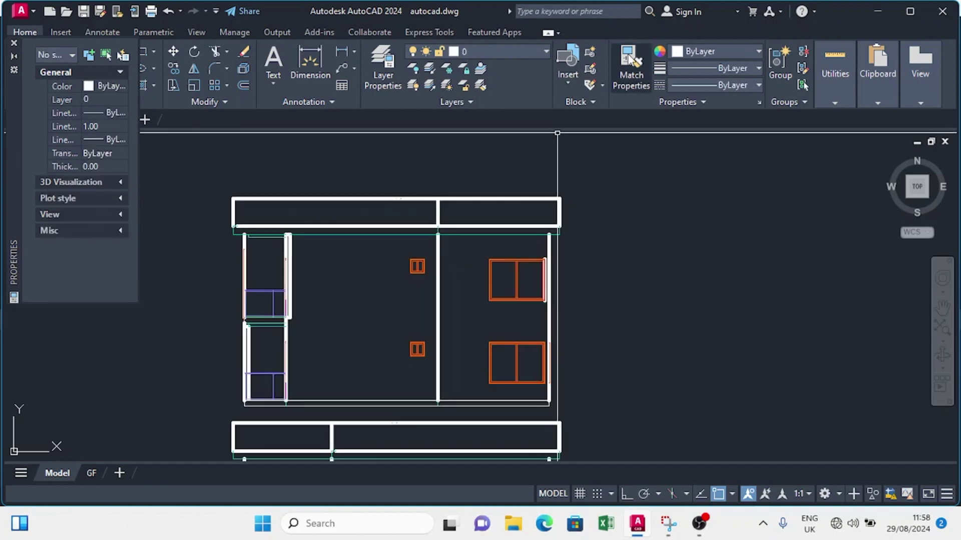
Match the properties of the thick parapet line onto the thinner fascia and base lines of the elevations
{"action": "left_click", "coordinate": [617, 79]}
{"action": "scroll", "coordinate": [550, 226], "scroll_direction": "up", "scroll_amount": 4}
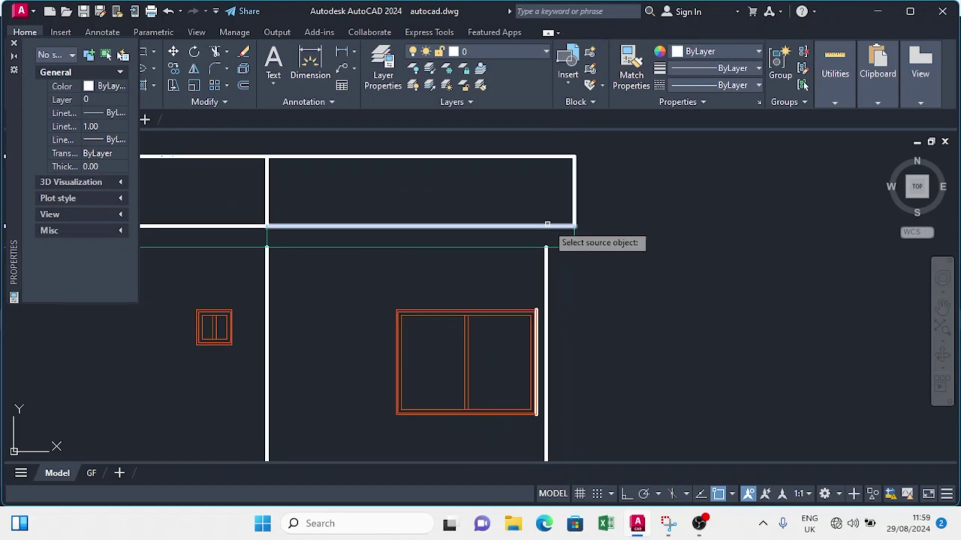
{"action": "left_click", "coordinate": [548, 225]}
{"action": "left_click", "coordinate": [583, 235]}
{"action": "left_click", "coordinate": [565, 250]}
{"action": "scroll", "coordinate": [441, 214], "scroll_direction": "down", "scroll_amount": 5}
{"action": "scroll", "coordinate": [421, 218], "scroll_direction": "up", "scroll_amount": 10}
{"action": "scroll", "coordinate": [415, 229], "scroll_direction": "down", "scroll_amount": 8}
{"action": "scroll", "coordinate": [421, 277], "scroll_direction": "up", "scroll_amount": 7}
{"action": "scroll", "coordinate": [583, 231], "scroll_direction": "up", "scroll_amount": 3}
{"action": "scroll", "coordinate": [371, 159], "scroll_direction": "down", "scroll_amount": 5}
{"action": "scroll", "coordinate": [521, 247], "scroll_direction": "up", "scroll_amount": 5}
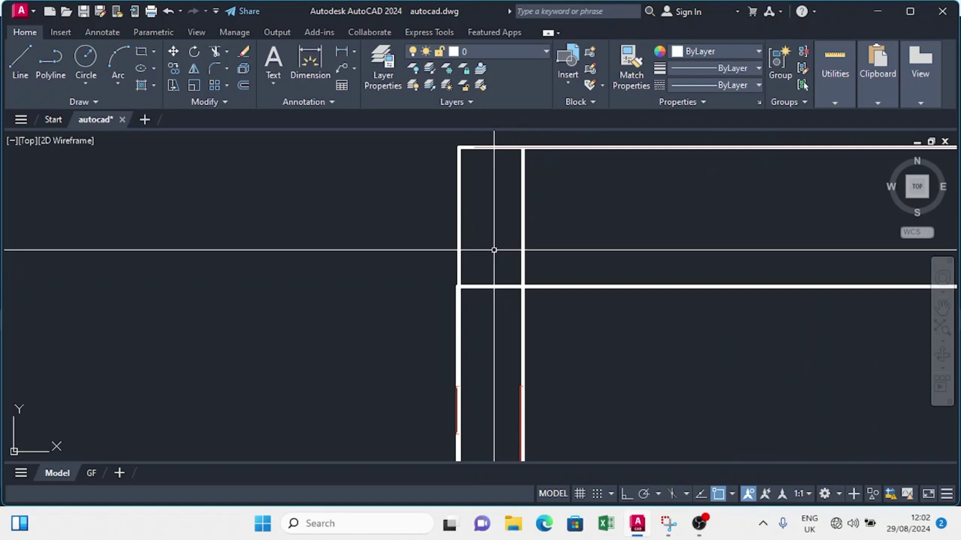
{"action": "scroll", "coordinate": [494, 250], "scroll_direction": "down", "scroll_amount": 5}
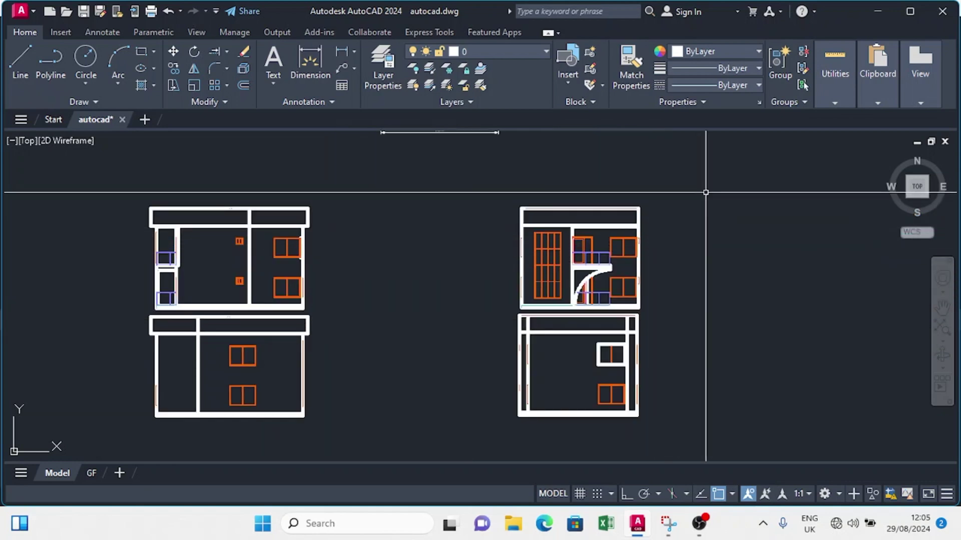
Select all four elevations together and set their color to White
{"action": "left_click", "coordinate": [711, 192]}
{"action": "left_click", "coordinate": [107, 438]}
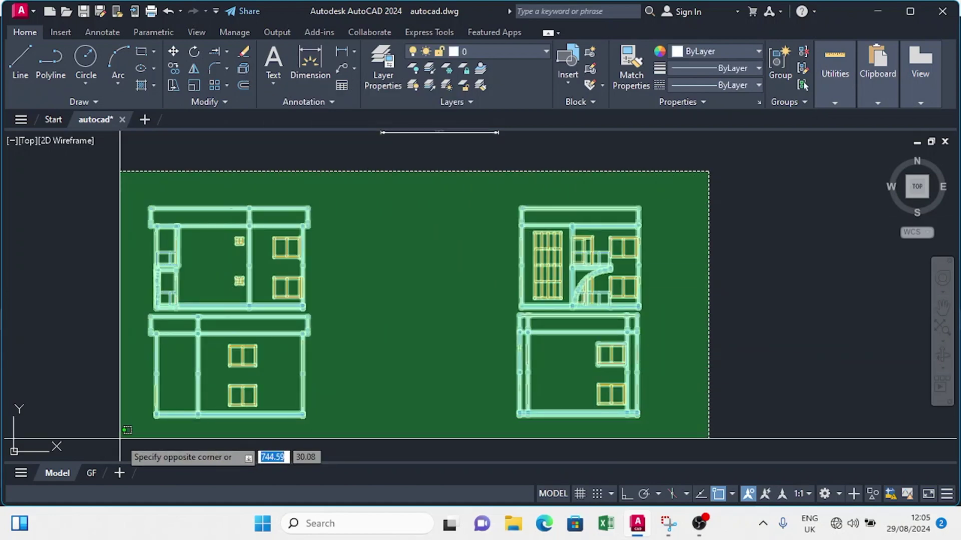
{"action": "left_click", "coordinate": [116, 421]}
{"action": "left_click", "coordinate": [708, 178]}
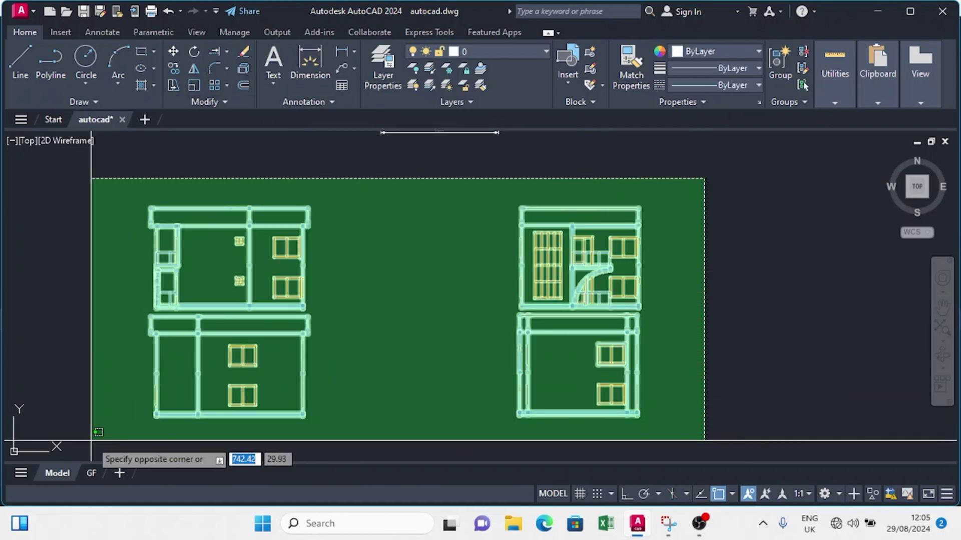
{"action": "left_click", "coordinate": [93, 429]}
{"action": "right_click", "coordinate": [100, 260]}
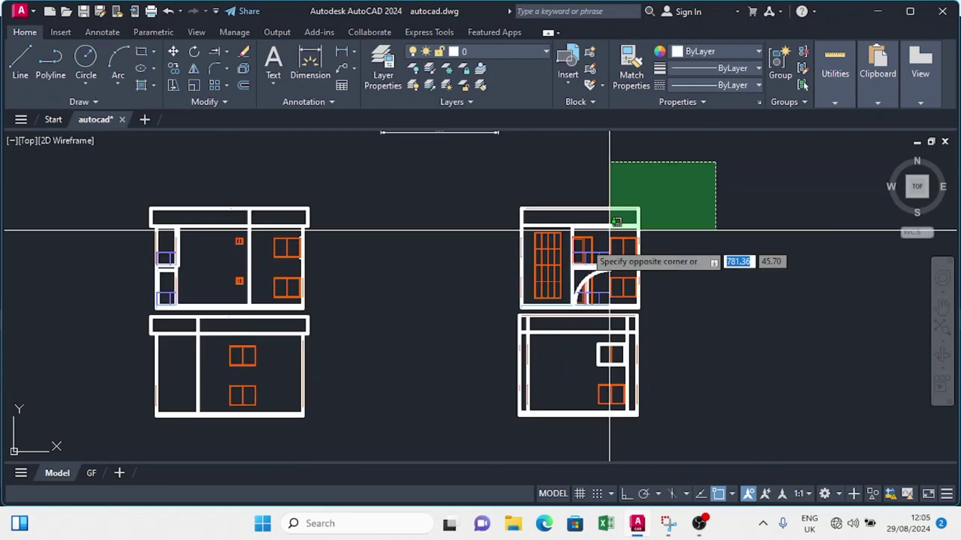
{"action": "left_click", "coordinate": [611, 221]}
{"action": "right_click", "coordinate": [90, 334]}
{"action": "left_click", "coordinate": [128, 313]}
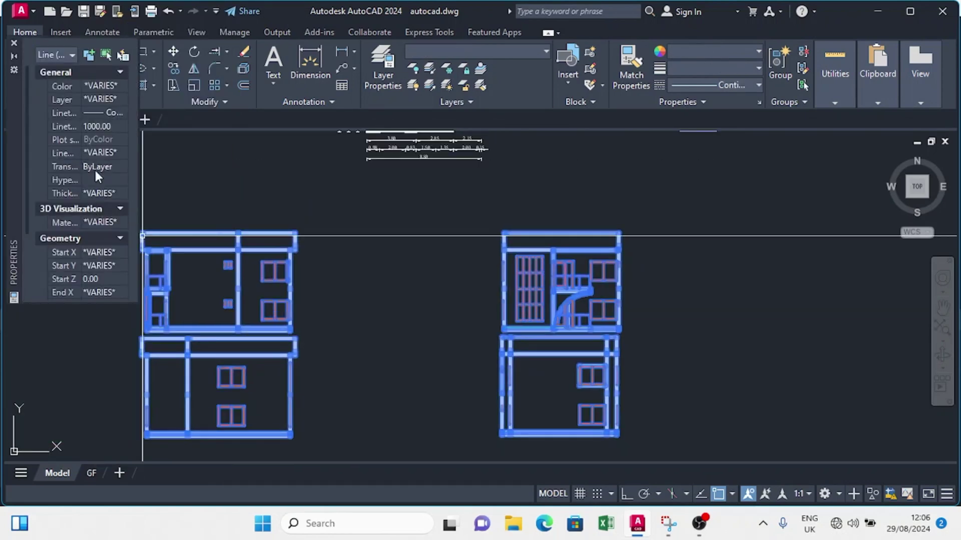
{"action": "left_click", "coordinate": [100, 86]}
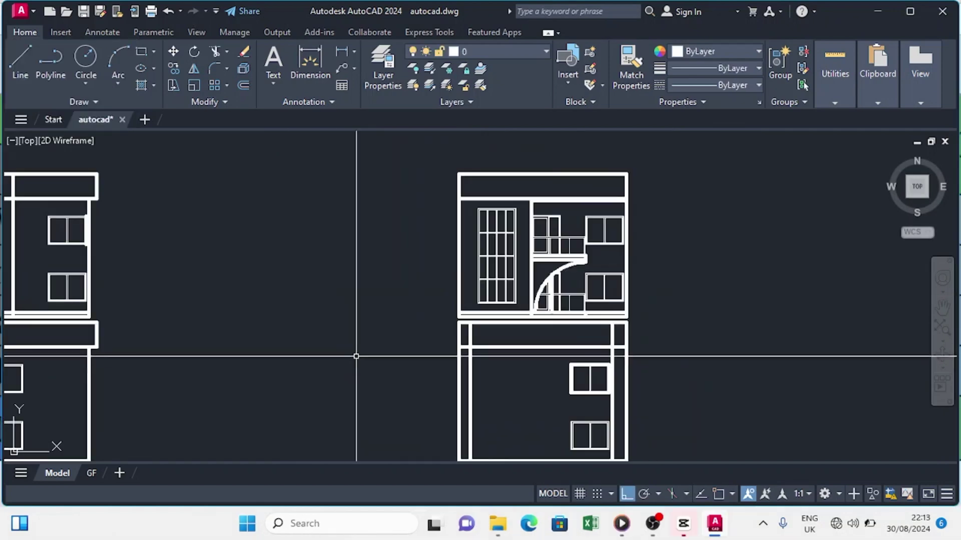
Create a copy of the GF layout
{"action": "middle_click_drag", "start_coordinate": [356, 354], "coordinate": [467, 329]}
{"action": "scroll", "coordinate": [468, 329], "scroll_direction": "down", "scroll_amount": 3}
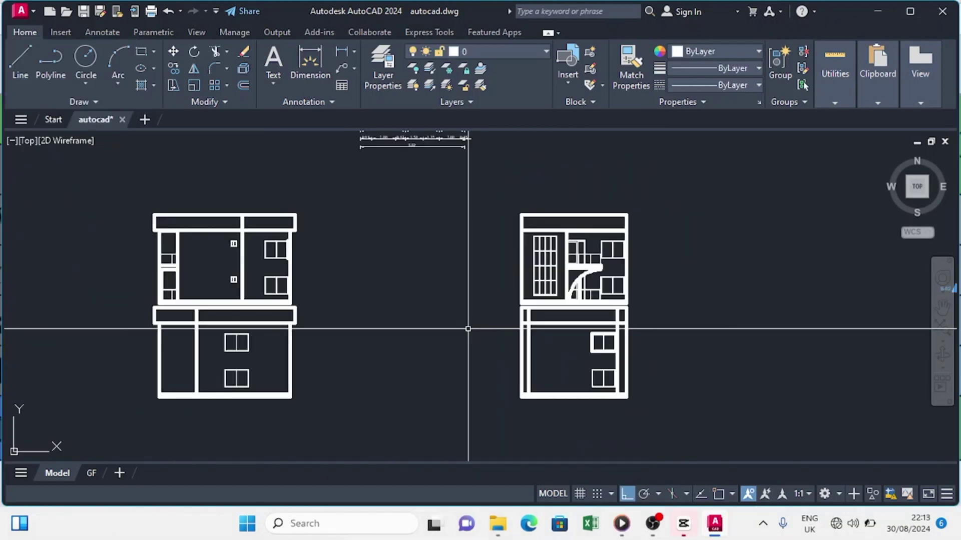
{"action": "left_click", "coordinate": [87, 475]}
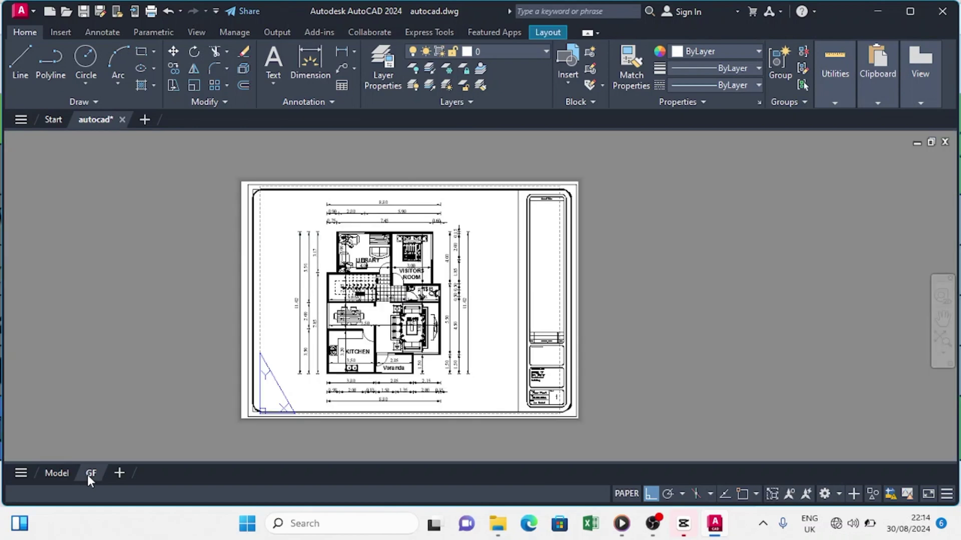
{"action": "right_click", "coordinate": [88, 475]}
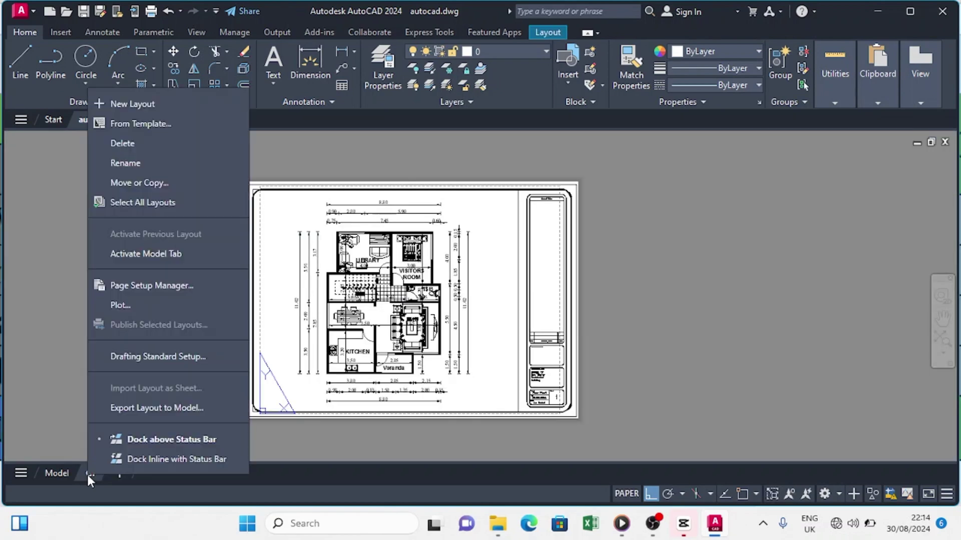
{"action": "left_click", "coordinate": [136, 182]}
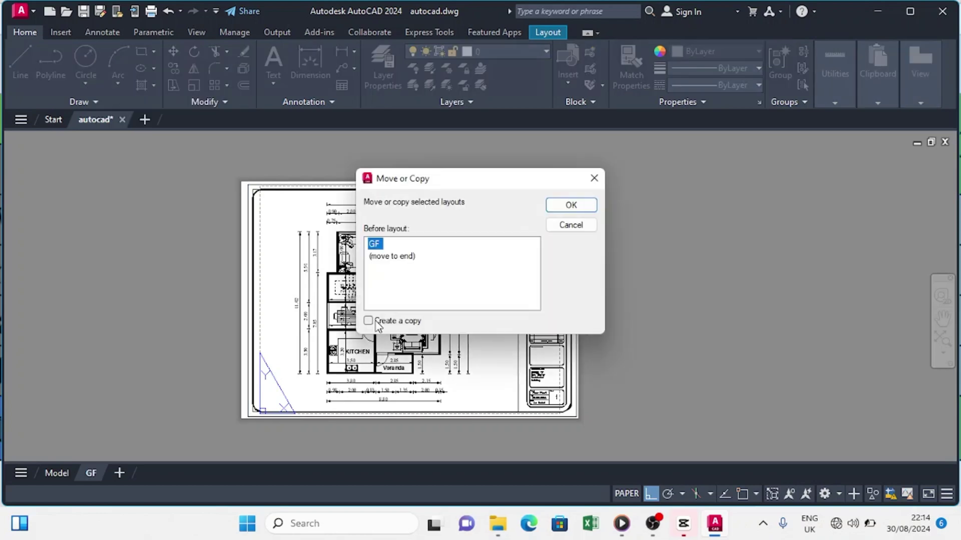
{"action": "left_click", "coordinate": [593, 208]}
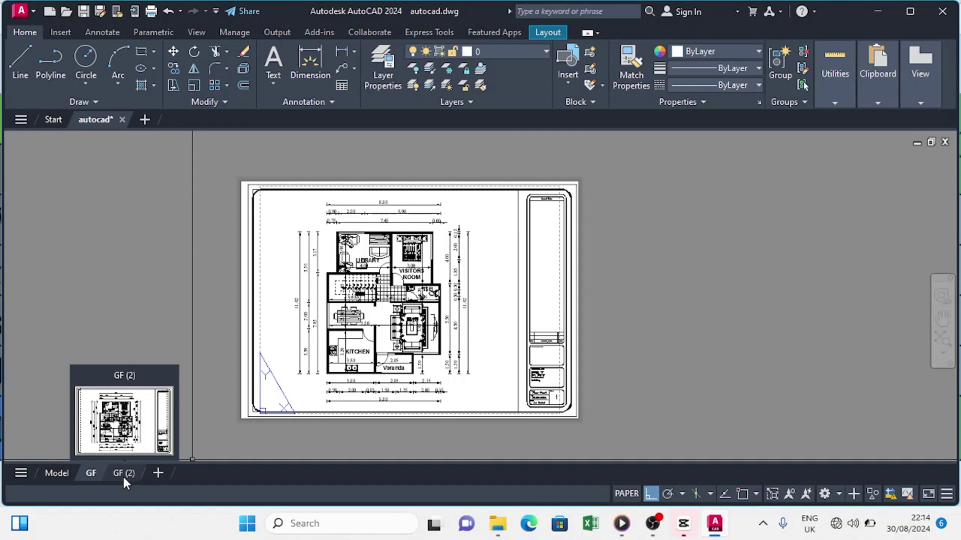
Rename the copied layout as ELEVATION
{"action": "left_click", "coordinate": [121, 474]}
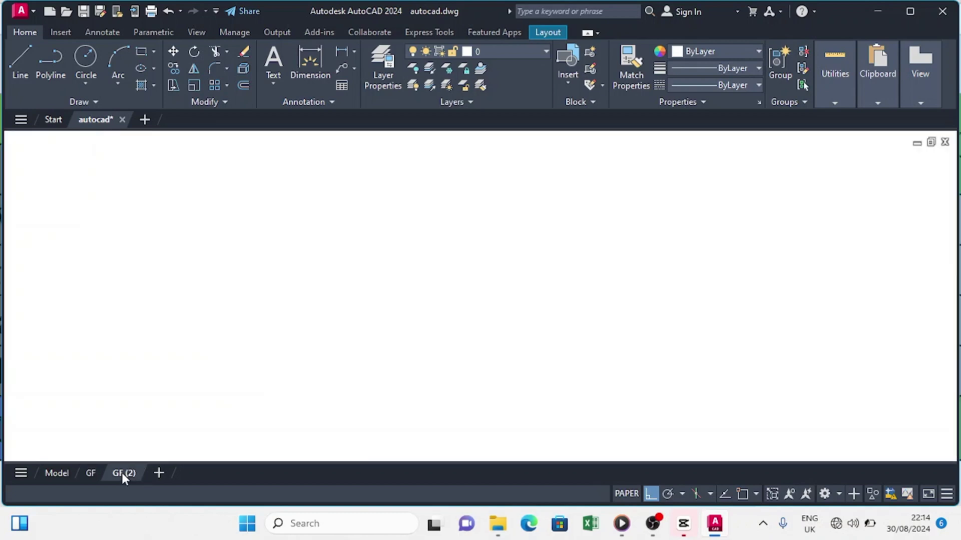
{"action": "right_click", "coordinate": [122, 472]}
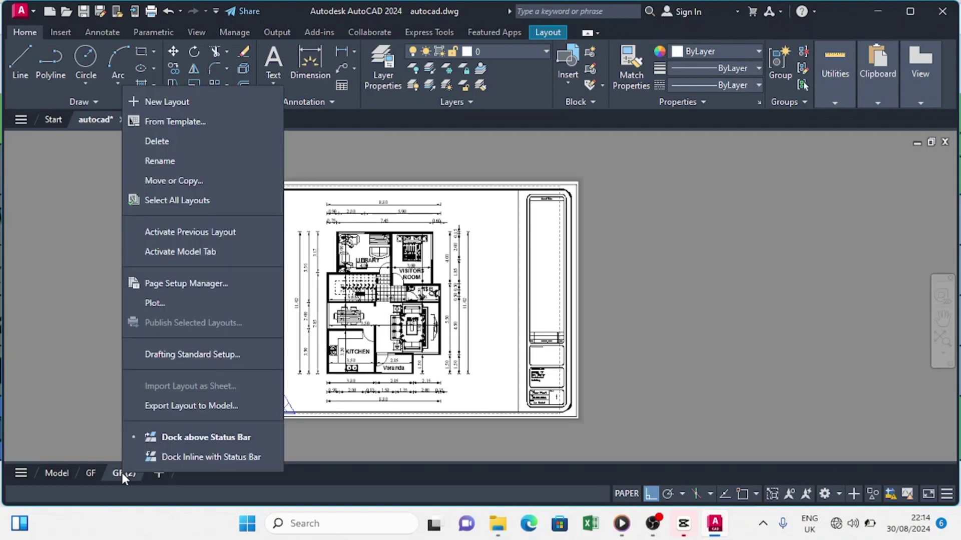
{"action": "left_click", "coordinate": [173, 161]}
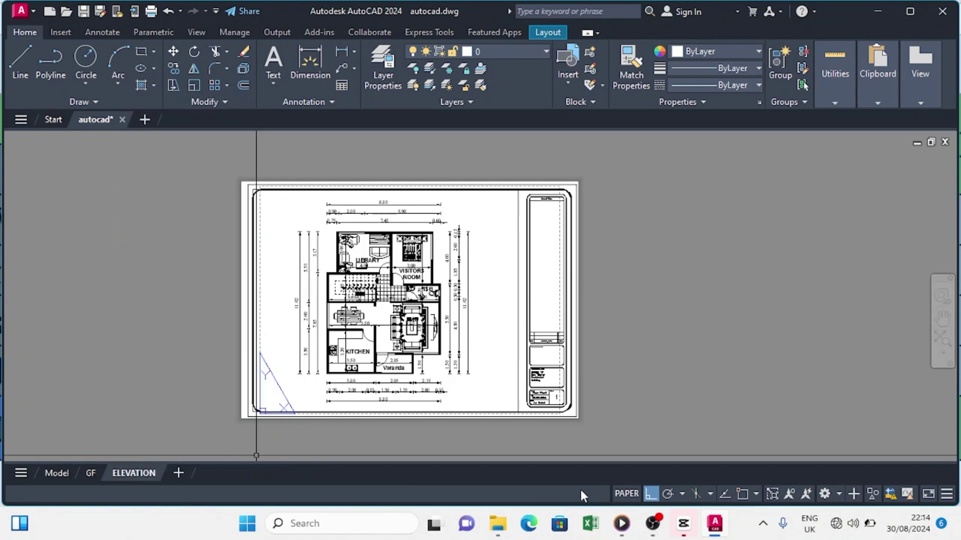
Frame the front and rear elevations inside the viewport of the ELEVATION layout, and return to paper space
{"action": "left_click", "coordinate": [634, 493]}
{"action": "scroll", "coordinate": [418, 335], "scroll_direction": "down", "scroll_amount": 5}
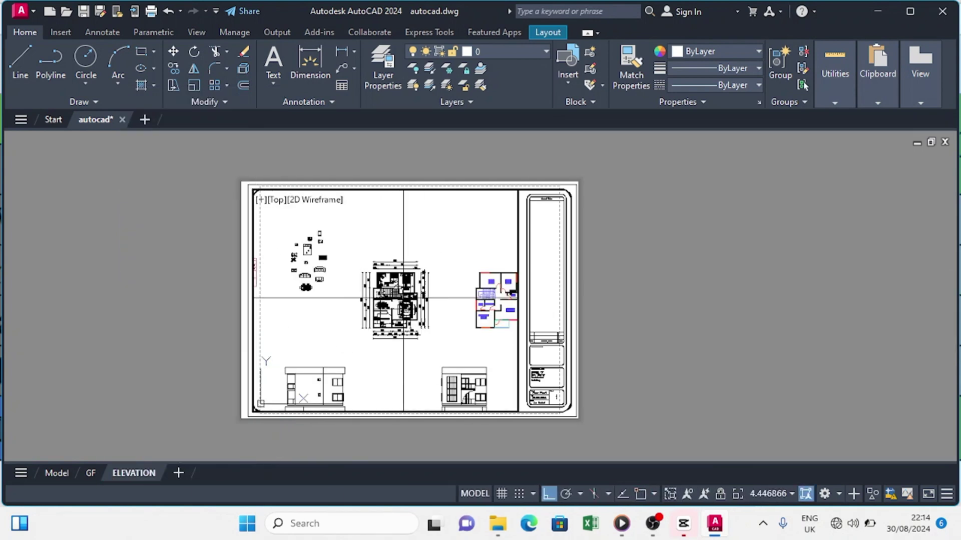
{"action": "scroll", "coordinate": [436, 376], "scroll_direction": "up", "scroll_amount": 6}
{"action": "mouse_move", "coordinate": [438, 368]}
{"action": "middle_mouse_down"}
{"action": "mouse_move", "coordinate": [438, 332]}
{"action": "mouse_move", "coordinate": [444, 338]}
{"action": "middle_mouse_up"}
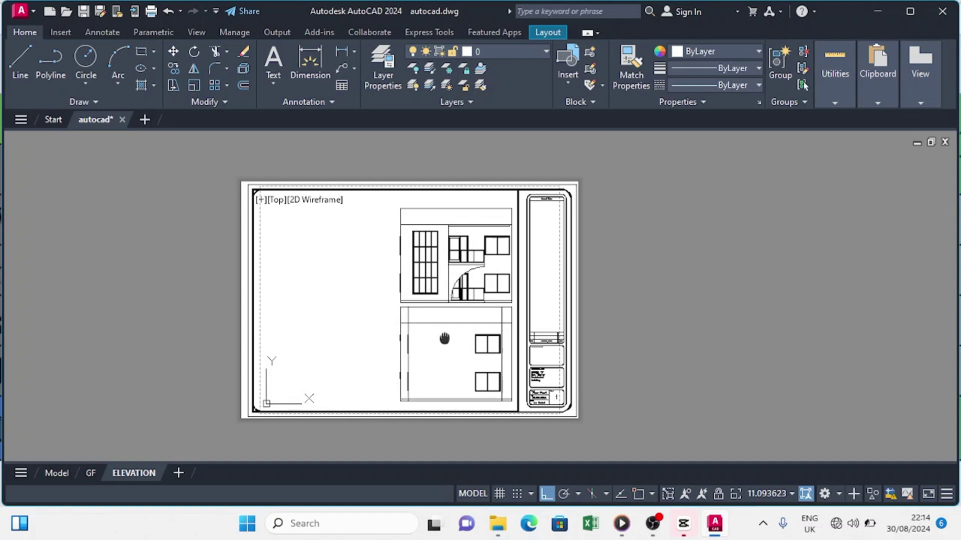
{"action": "left_click", "coordinate": [478, 492]}
{"action": "scroll", "coordinate": [459, 319], "scroll_direction": "down", "scroll_amount": 4}
{"action": "scroll", "coordinate": [429, 318], "scroll_direction": "up", "scroll_amount": 4}
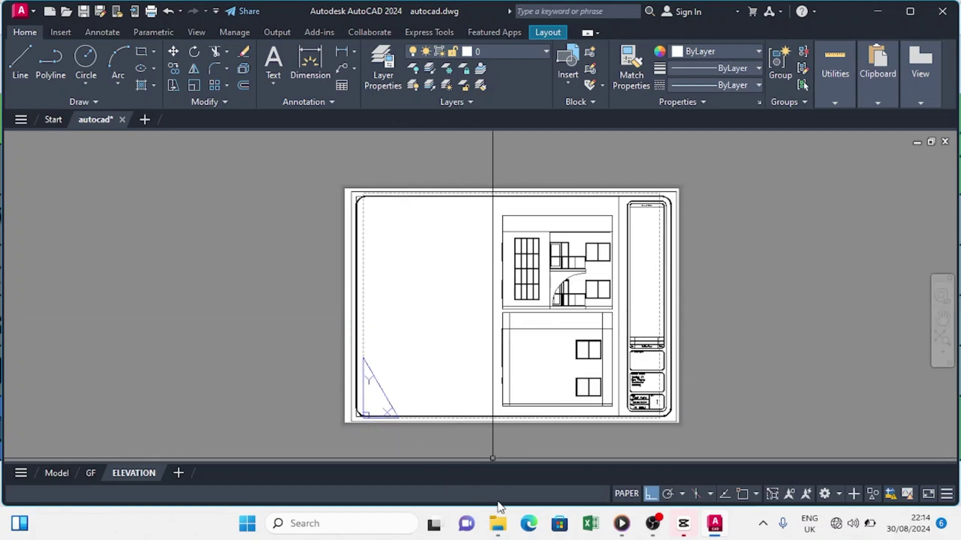
Move the two side elevations in model space horizontally until they sit close beside the other two elevations
{"action": "left_click", "coordinate": [56, 475]}
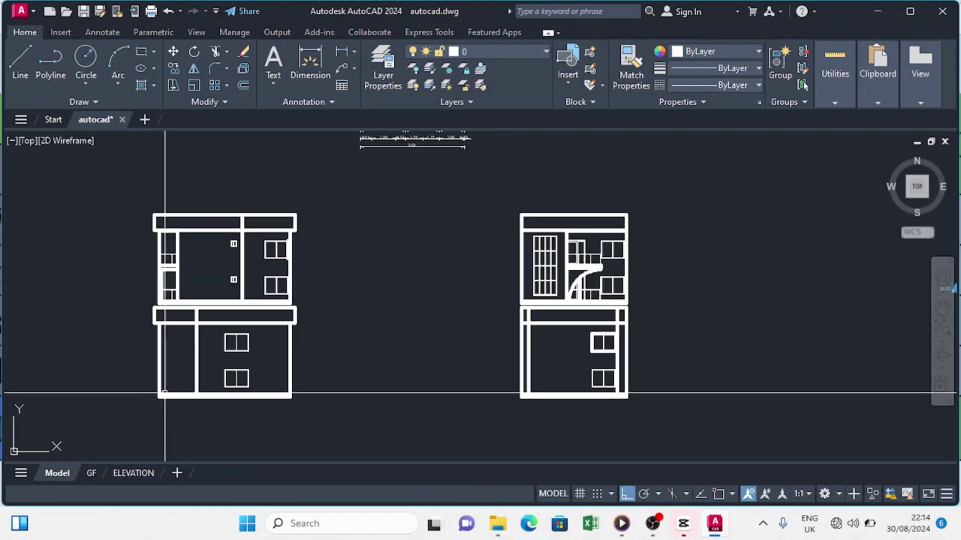
{"action": "left_click", "coordinate": [328, 197]}
{"action": "left_click", "coordinate": [111, 414]}
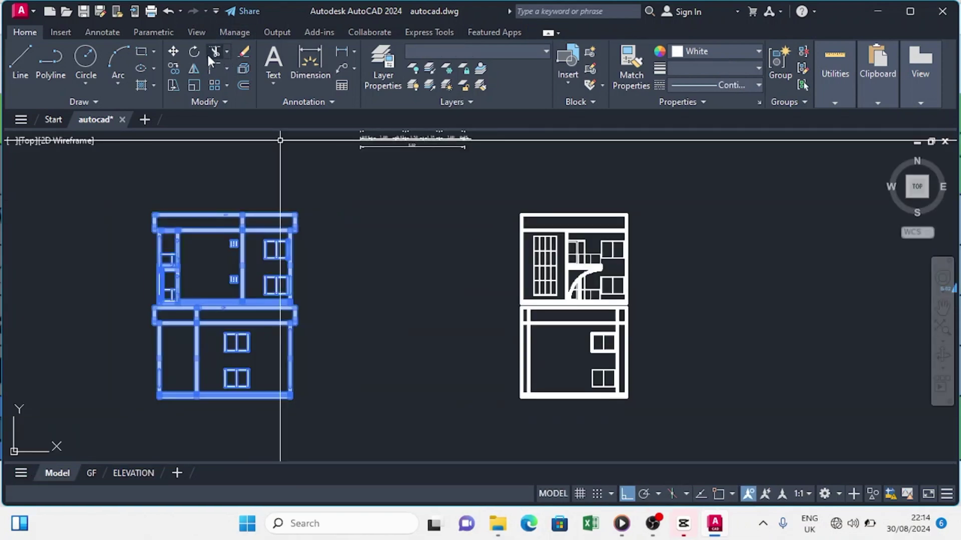
{"action": "left_click", "coordinate": [174, 51]}
{"action": "left_click", "coordinate": [307, 394]}
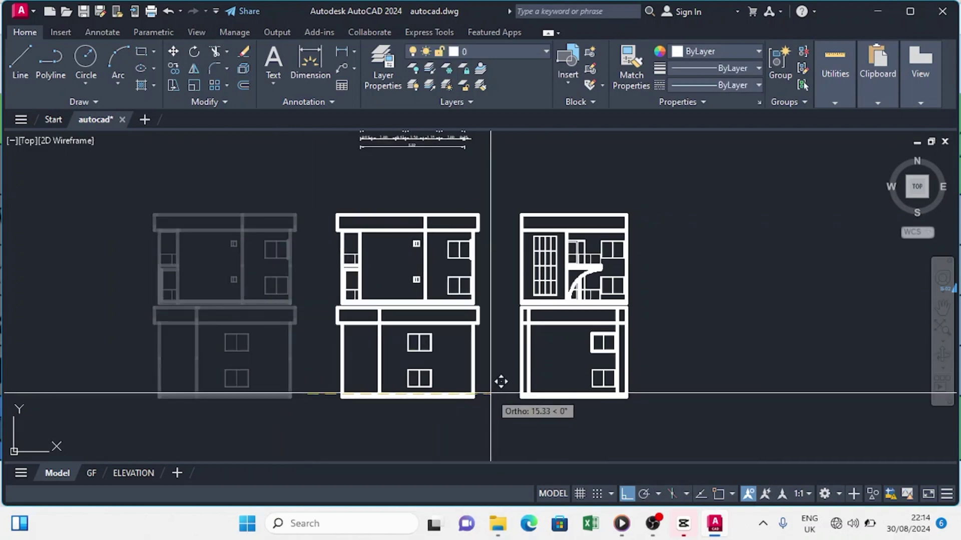
{"action": "left_click", "coordinate": [529, 394]}
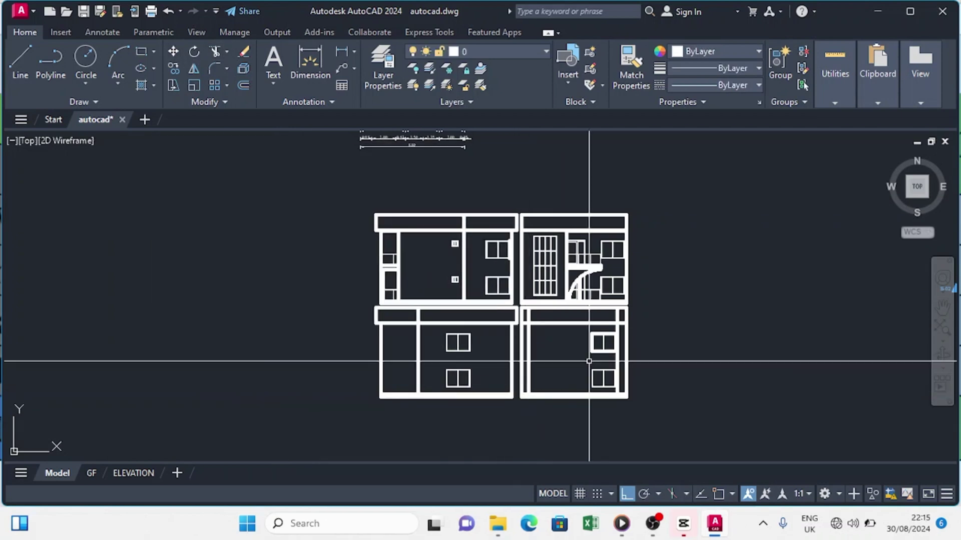
Recenter the four elevations inside the ELEVATION layout's viewport, and return to paper space
{"action": "left_click", "coordinate": [130, 472]}
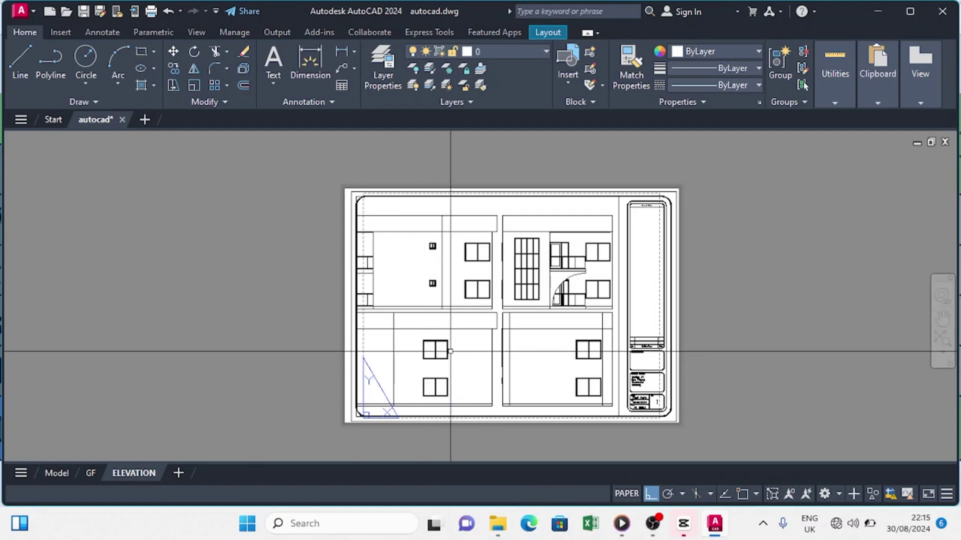
{"action": "scroll", "coordinate": [450, 352], "scroll_direction": "up", "scroll_amount": 2}
{"action": "middle_click_drag", "start_coordinate": [450, 352], "coordinate": [414, 342]}
{"action": "scroll", "coordinate": [435, 380], "scroll_direction": "down", "scroll_amount": 1}
{"action": "left_click", "coordinate": [631, 495]}
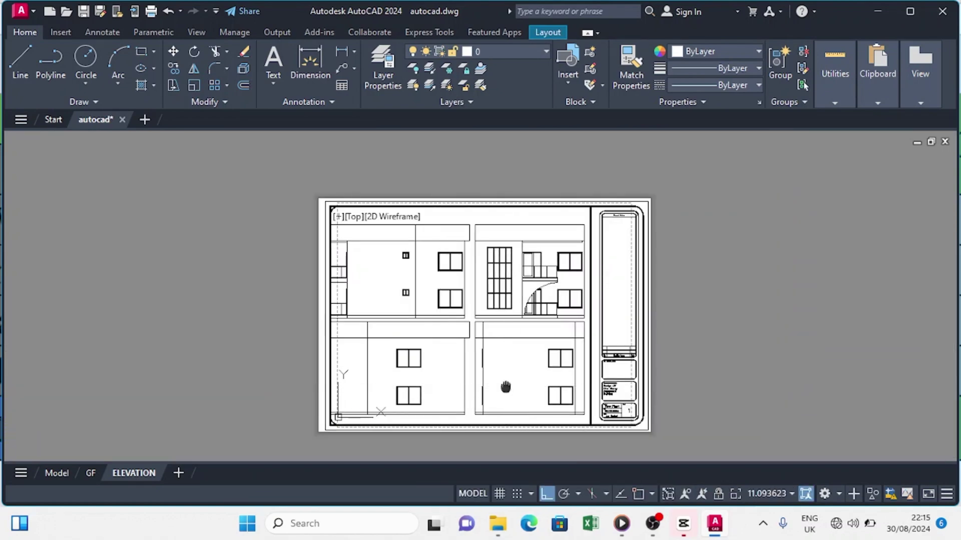
{"action": "middle_click_drag", "start_coordinate": [505, 387], "coordinate": [510, 388]}
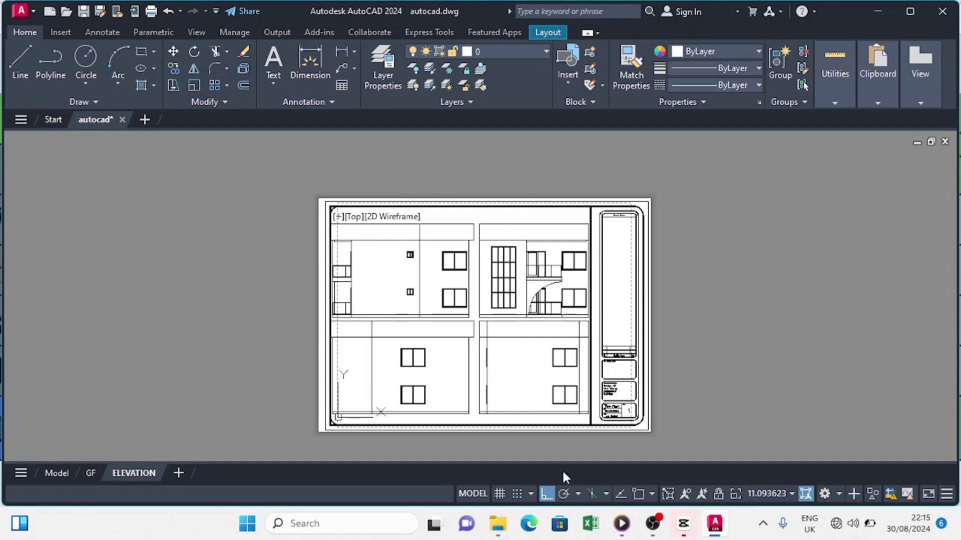
{"action": "left_click", "coordinate": [474, 493]}
{"action": "scroll", "coordinate": [406, 378], "scroll_direction": "up", "scroll_amount": 4}
{"action": "scroll", "coordinate": [412, 377], "scroll_direction": "down", "scroll_amount": 2}
{"action": "middle_click_drag", "start_coordinate": [476, 338], "coordinate": [427, 416]}
{"action": "scroll", "coordinate": [520, 235], "scroll_direction": "up", "scroll_amount": 2}
{"action": "middle_click_drag", "start_coordinate": [550, 318], "coordinate": [500, 169]}
{"action": "scroll", "coordinate": [499, 169], "scroll_direction": "down", "scroll_amount": 5}
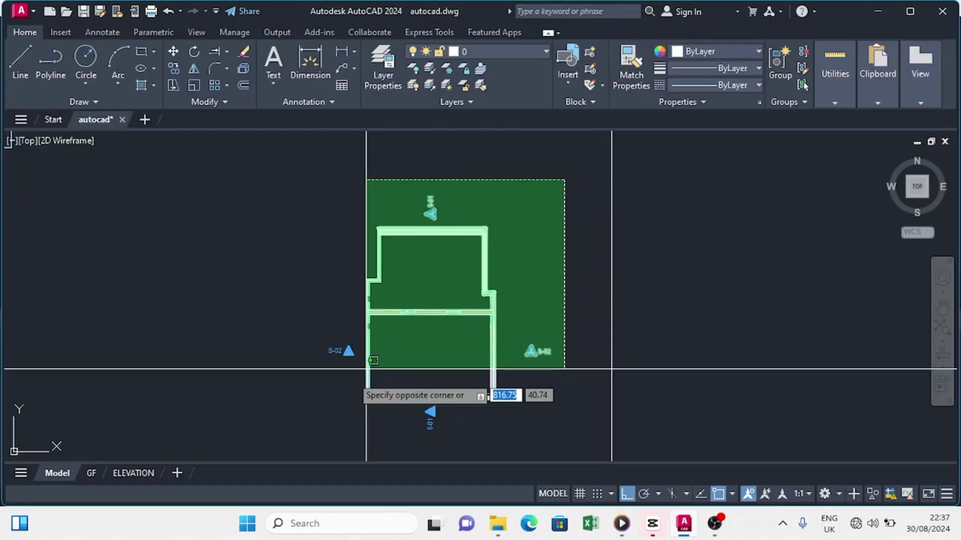
{"action": "left_click", "coordinate": [365, 369]}
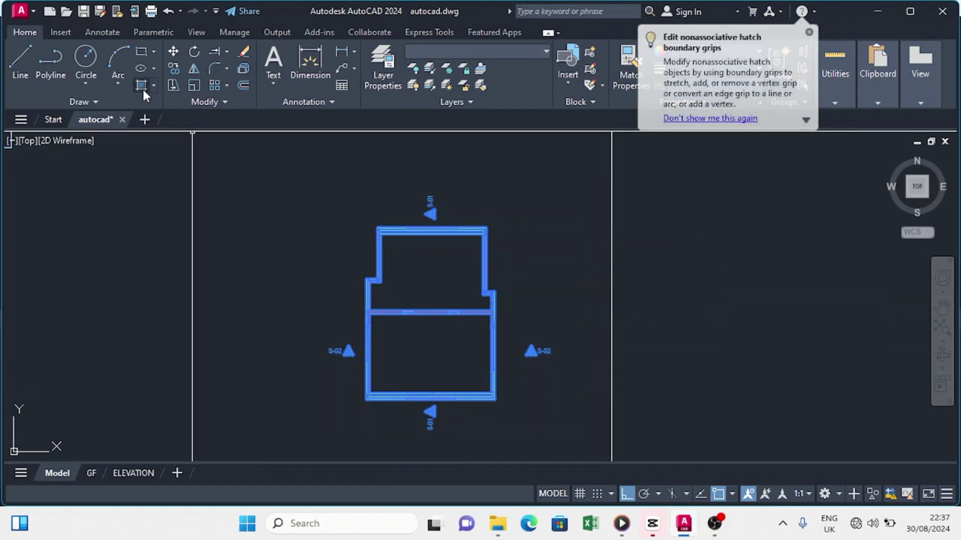
{"action": "key", "text": "Escape"}
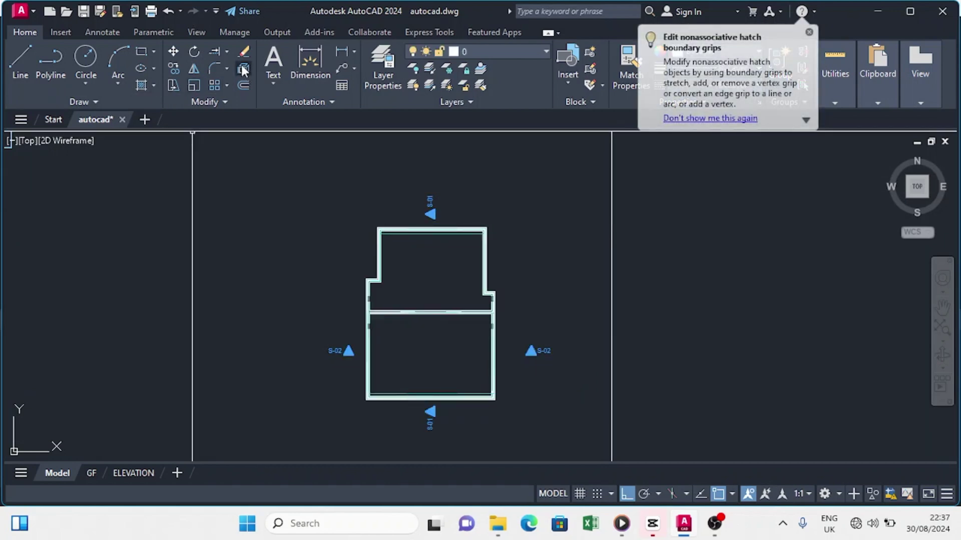
{"action": "left_click", "coordinate": [587, 163]}
{"action": "left_click", "coordinate": [302, 423]}
Draw a vertical line about 1.83 long downward from the plan's lower-left inner wall corner
{"action": "left_click", "coordinate": [24, 59]}
{"action": "left_click", "coordinate": [257, 255]}
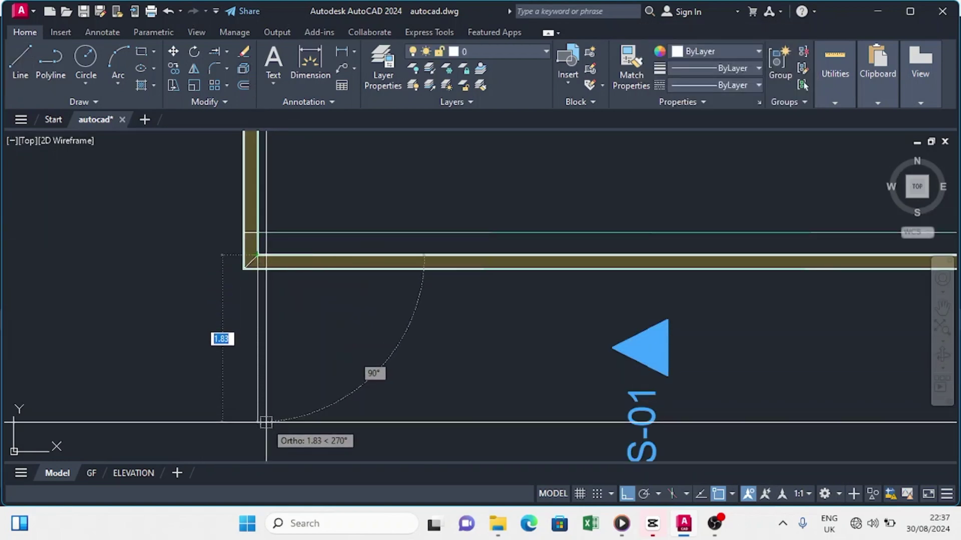
{"action": "left_click", "coordinate": [264, 422]}
{"action": "key", "text": "Escape"}
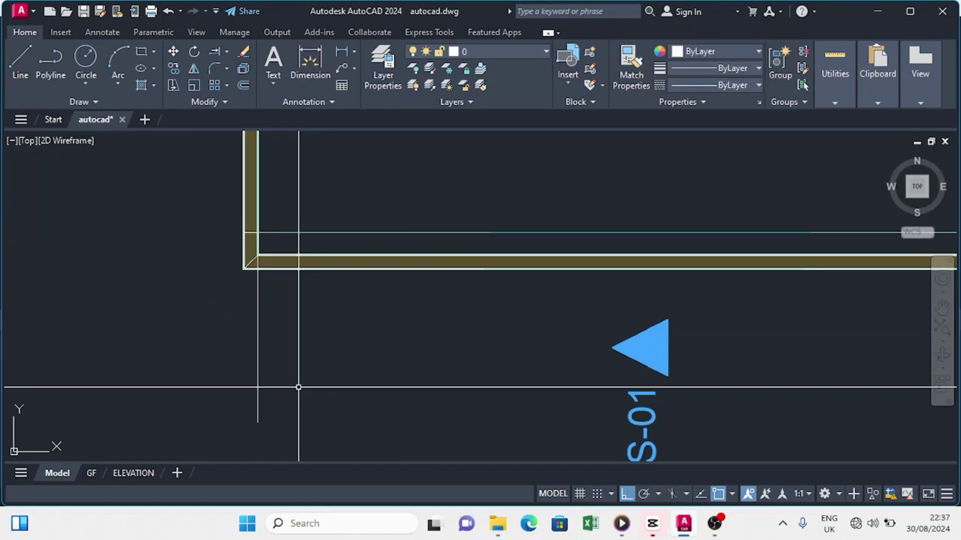
Offset the vertical line to the right at the preset distance to form a narrow double line
{"action": "left_click", "coordinate": [246, 84]}
{"action": "key", "text": "Return"}
{"action": "left_click", "coordinate": [257, 303]}
{"action": "left_click", "coordinate": [325, 313]}
{"action": "key", "text": "Escape"}
Copy the vertical line pair 1.55 to the right along the plan's lower wall
{"action": "left_click", "coordinate": [350, 314]}
{"action": "left_click", "coordinate": [241, 285]}
{"action": "middle_click_drag", "start_coordinate": [241, 271], "coordinate": [342, 249]}
{"action": "scroll", "coordinate": [342, 249], "scroll_direction": "down", "scroll_amount": 4}
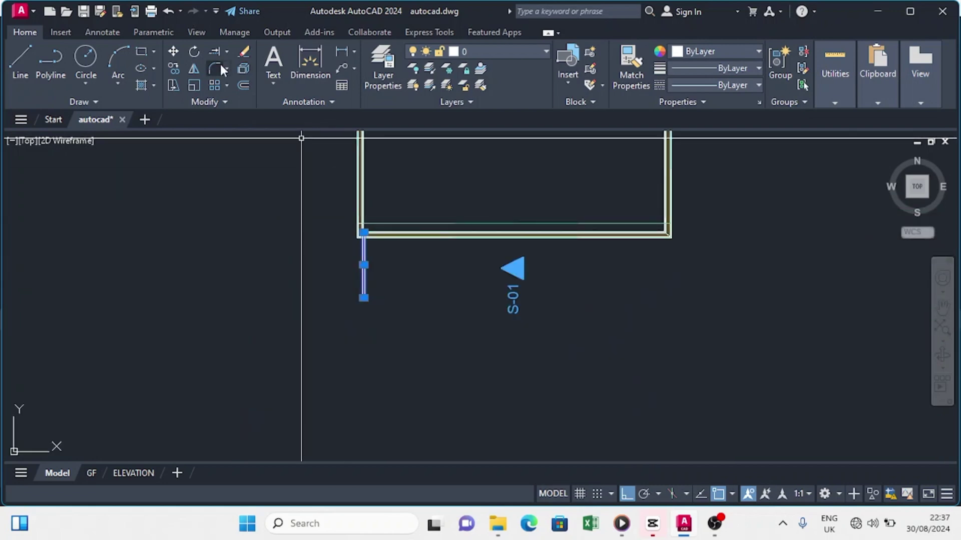
{"action": "left_click", "coordinate": [173, 68]}
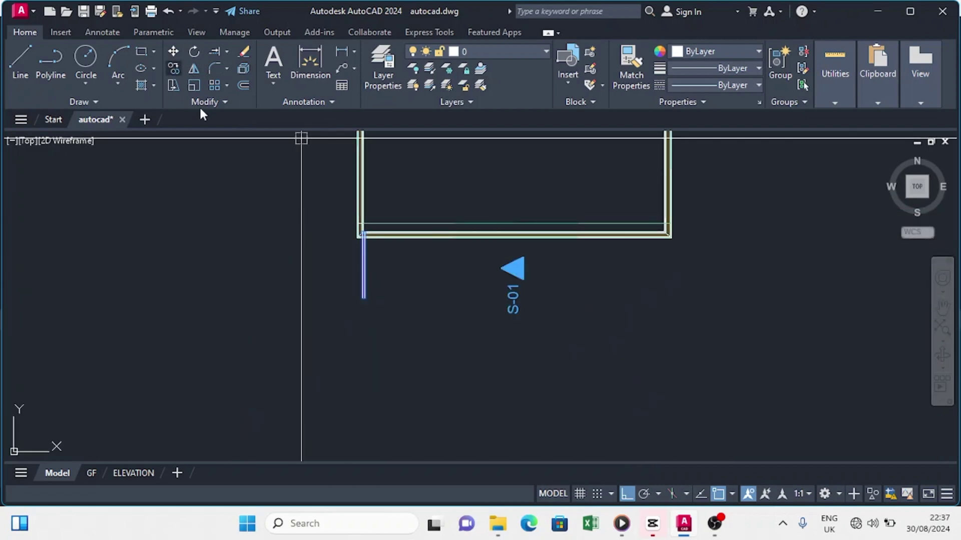
{"action": "left_click", "coordinate": [309, 305]}
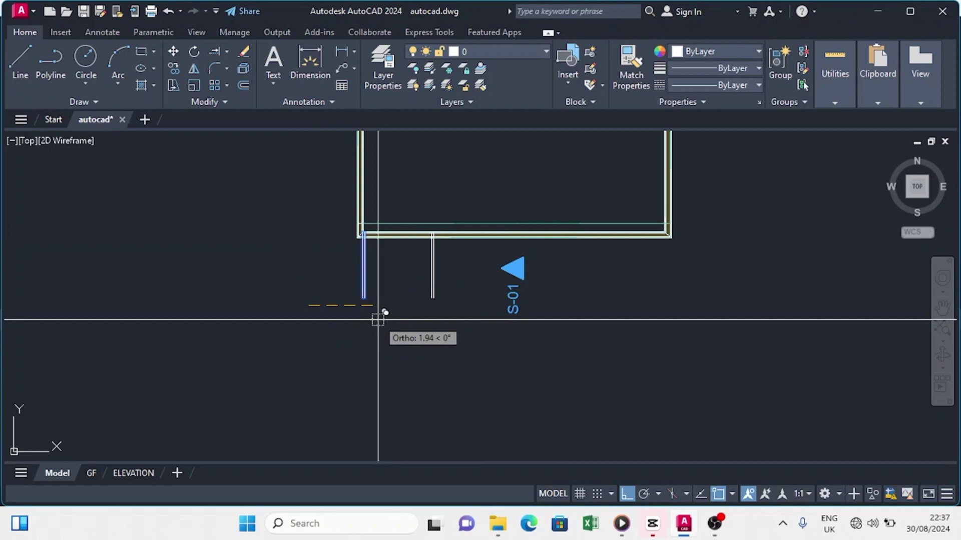
{"action": "type", "text": "1.55"}
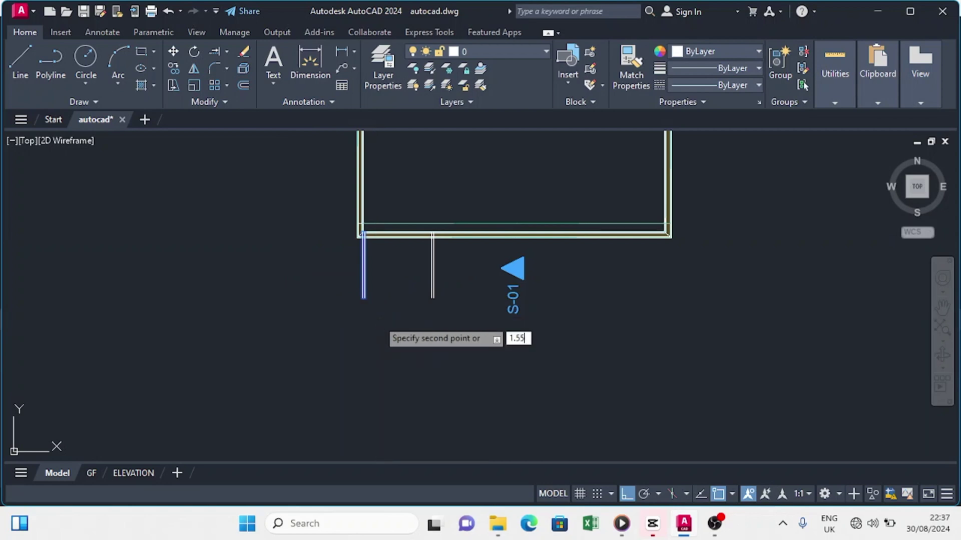
{"action": "key", "text": "Return"}
{"action": "key", "text": "Escape"}
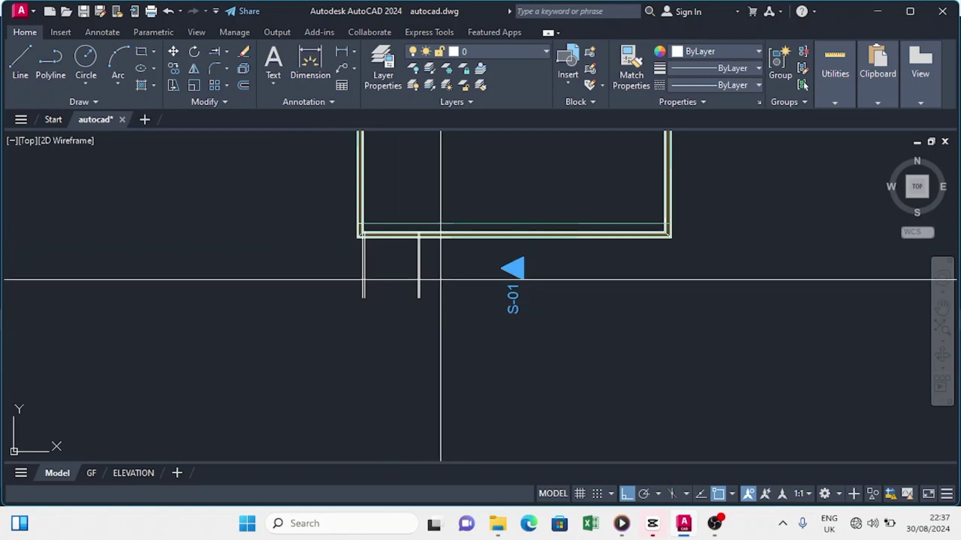
Copy the second vertical pair repeatedly to the right at the same spacing, giving six pairs along the lower wall
{"action": "left_click", "coordinate": [440, 279]}
{"action": "left_click", "coordinate": [339, 315]}
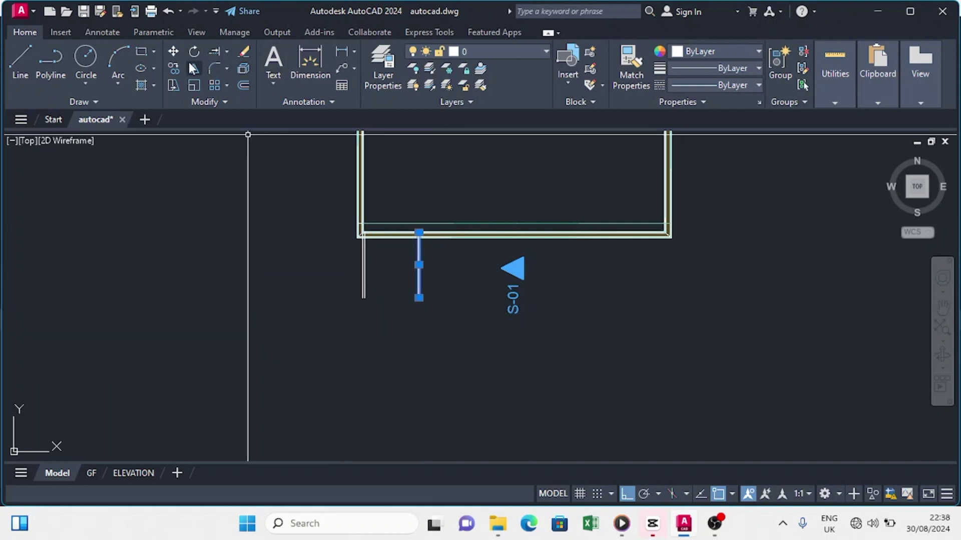
{"action": "left_click", "coordinate": [173, 68]}
{"action": "scroll", "coordinate": [360, 317], "scroll_direction": "up", "scroll_amount": 3}
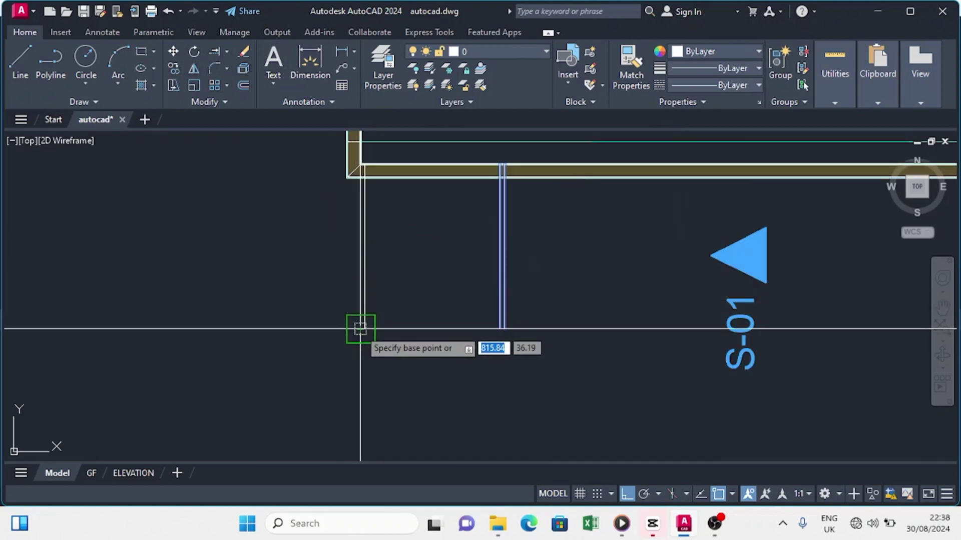
{"action": "left_click", "coordinate": [484, 338]}
{"action": "left_click", "coordinate": [499, 329]}
{"action": "left_click", "coordinate": [642, 329]}
{"action": "scroll", "coordinate": [643, 332], "scroll_direction": "up", "scroll_amount": 5}
{"action": "middle_click_drag", "start_coordinate": [941, 322], "coordinate": [604, 332]}
{"action": "left_click", "coordinate": [651, 332]}
{"action": "scroll", "coordinate": [651, 332], "scroll_direction": "down", "scroll_amount": 5}
{"action": "mouse_move", "coordinate": [768, 329]}
{"action": "middle_mouse_down"}
{"action": "mouse_move", "coordinate": [356, 342]}
{"action": "mouse_move", "coordinate": [308, 331]}
{"action": "mouse_move", "coordinate": [400, 347]}
{"action": "middle_mouse_up"}
{"action": "left_click", "coordinate": [374, 342]}
{"action": "scroll", "coordinate": [379, 325], "scroll_direction": "down", "scroll_amount": 3}
{"action": "key", "text": "Escape"}
Copy the fourth and fifth vertical line pairs straight up into the interior of the plan
{"action": "scroll", "coordinate": [307, 325], "scroll_direction": "up", "scroll_amount": 2}
{"action": "left_click", "coordinate": [689, 315]}
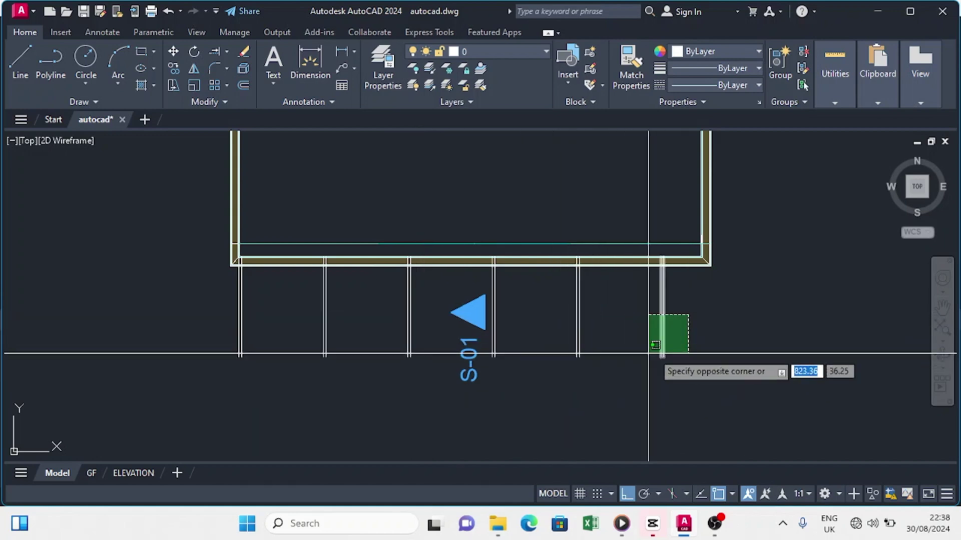
{"action": "left_click", "coordinate": [671, 347]}
{"action": "left_click", "coordinate": [606, 333]}
{"action": "left_click", "coordinate": [493, 358]}
{"action": "left_click", "coordinate": [176, 66]}
{"action": "left_click", "coordinate": [547, 348]}
{"action": "scroll", "coordinate": [547, 345], "scroll_direction": "down", "scroll_amount": 1}
{"action": "middle_click_drag", "start_coordinate": [546, 196], "coordinate": [536, 270]}
{"action": "scroll", "coordinate": [550, 280], "scroll_direction": "up", "scroll_amount": 1}
{"action": "left_click", "coordinate": [534, 305]}
{"action": "key", "text": "Escape"}
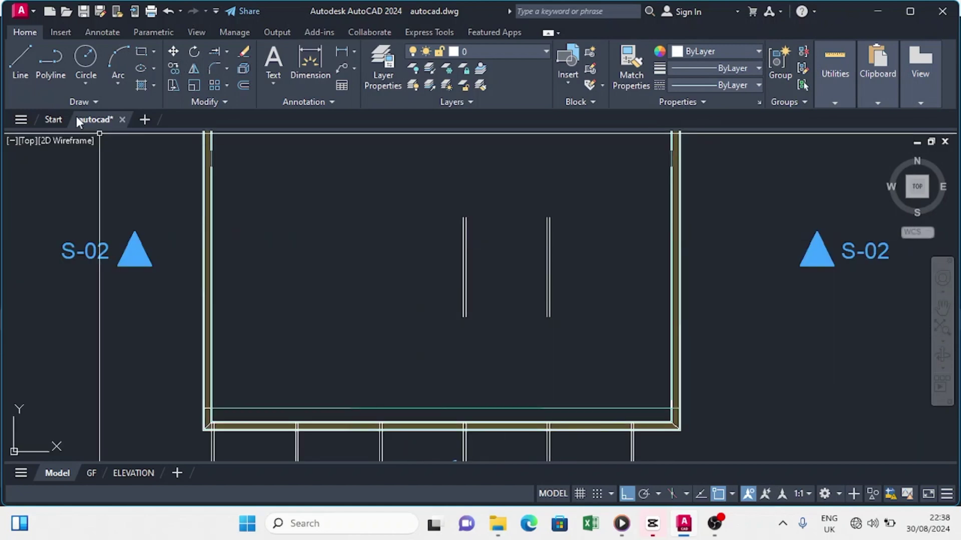
Draw a horizontal line to the right from the plan's lower-right inner wall corner
{"action": "left_click", "coordinate": [14, 50]}
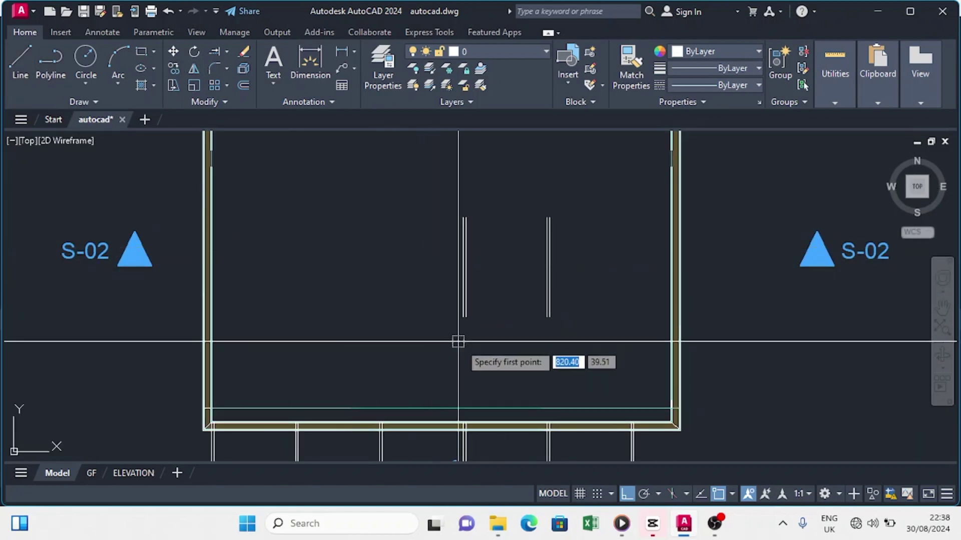
{"action": "middle_click_drag", "start_coordinate": [480, 343], "coordinate": [438, 300]}
{"action": "scroll", "coordinate": [628, 350], "scroll_direction": "up", "scroll_amount": 3}
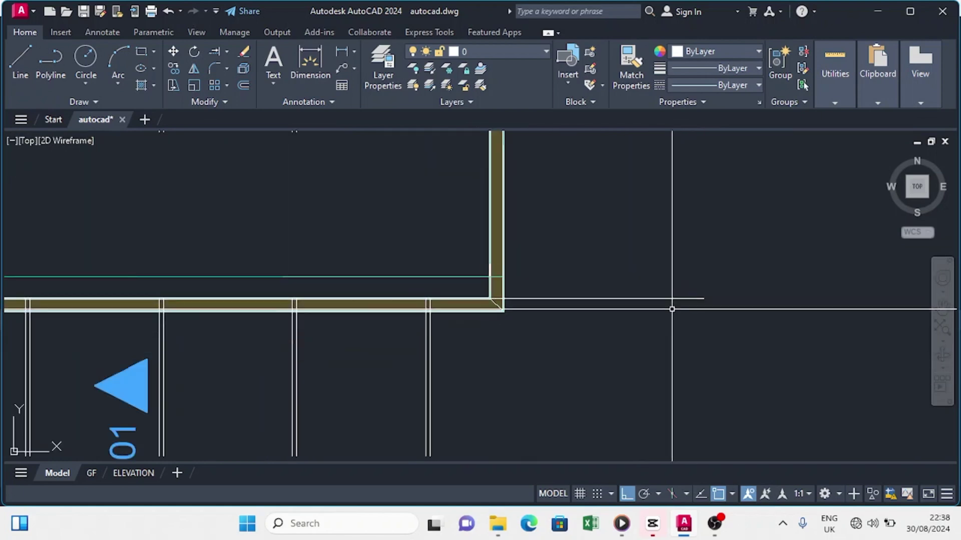
{"action": "scroll", "coordinate": [615, 288], "scroll_direction": "down", "scroll_amount": 5}
{"action": "key", "text": "Escape"}
Move the horizontal line inside the plan so it crosses both copied vertical pairs near their lower ends, overhanging on both sides
{"action": "left_click", "coordinate": [614, 292]}
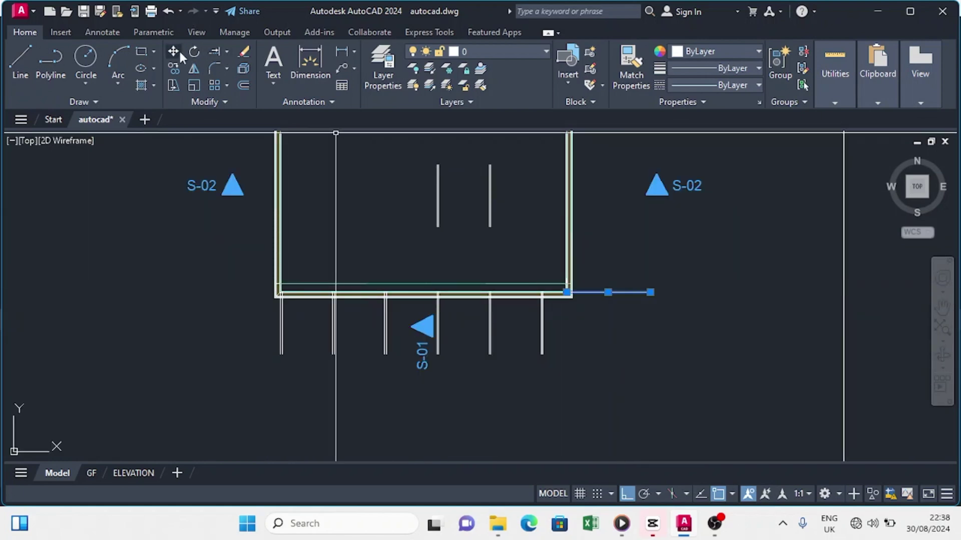
{"action": "left_click", "coordinate": [175, 52]}
{"action": "left_click", "coordinate": [650, 292]}
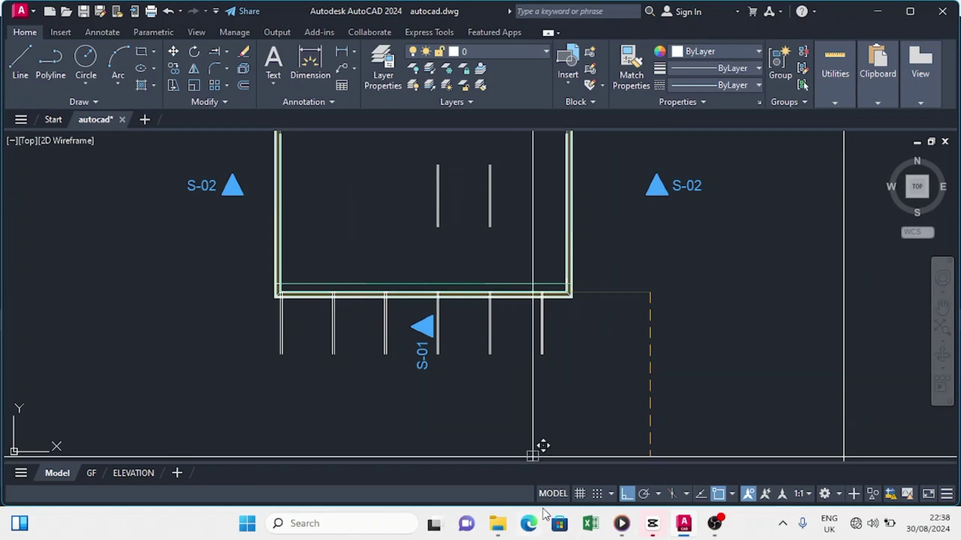
{"action": "left_click", "coordinate": [626, 494]}
{"action": "scroll", "coordinate": [473, 215], "scroll_direction": "up", "scroll_amount": 4}
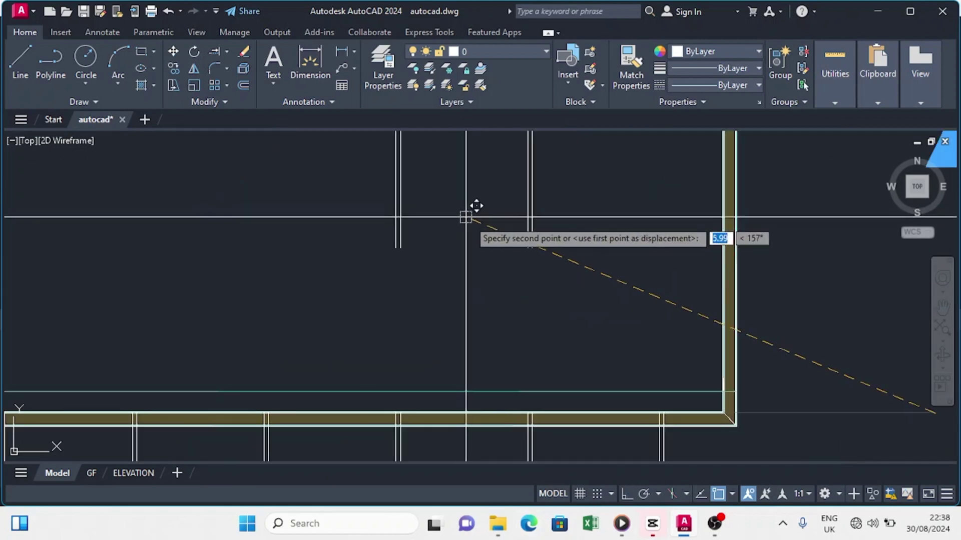
{"action": "left_click", "coordinate": [482, 235]}
{"action": "left_click", "coordinate": [443, 235]}
{"action": "left_click", "coordinate": [173, 52]}
{"action": "left_click", "coordinate": [490, 310]}
{"action": "left_click", "coordinate": [590, 312]}
Copy the horizontal line 0.04 upward to make a double line
{"action": "left_click", "coordinate": [570, 237]}
{"action": "left_click", "coordinate": [174, 68]}
{"action": "left_click", "coordinate": [630, 286]}
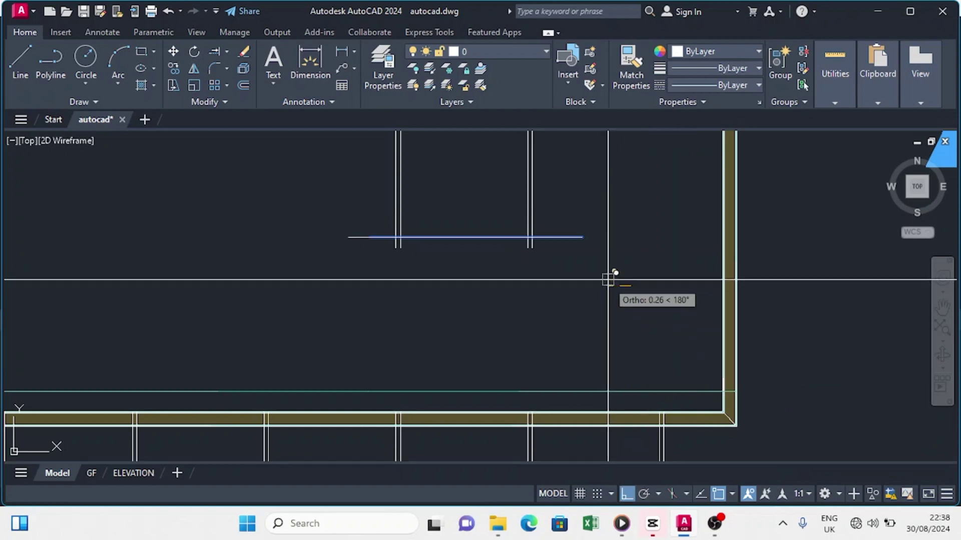
{"action": "type", "text": "0.04"}
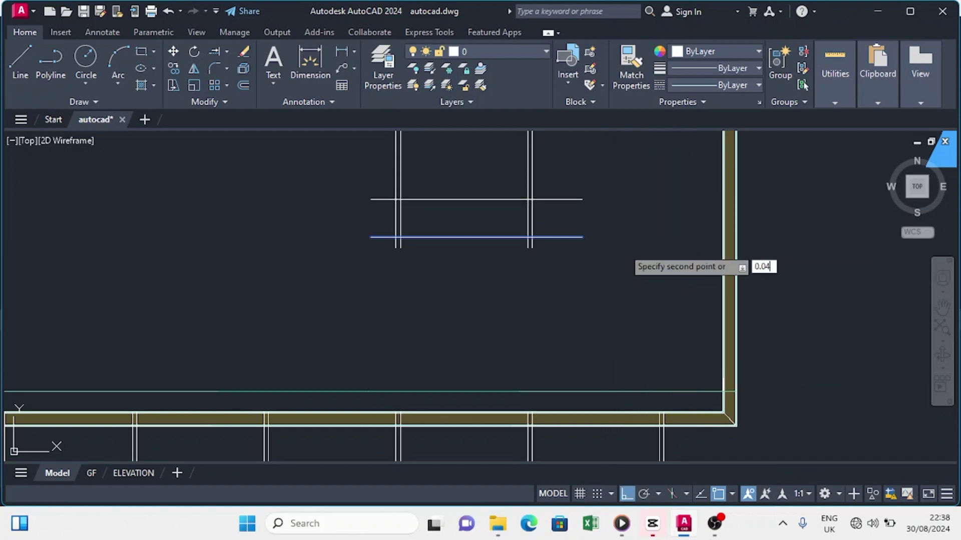
{"action": "key", "text": "Return"}
Copy the horizontal line pair 0.90 upward across the two vertical pairs
{"action": "left_click", "coordinate": [581, 235]}
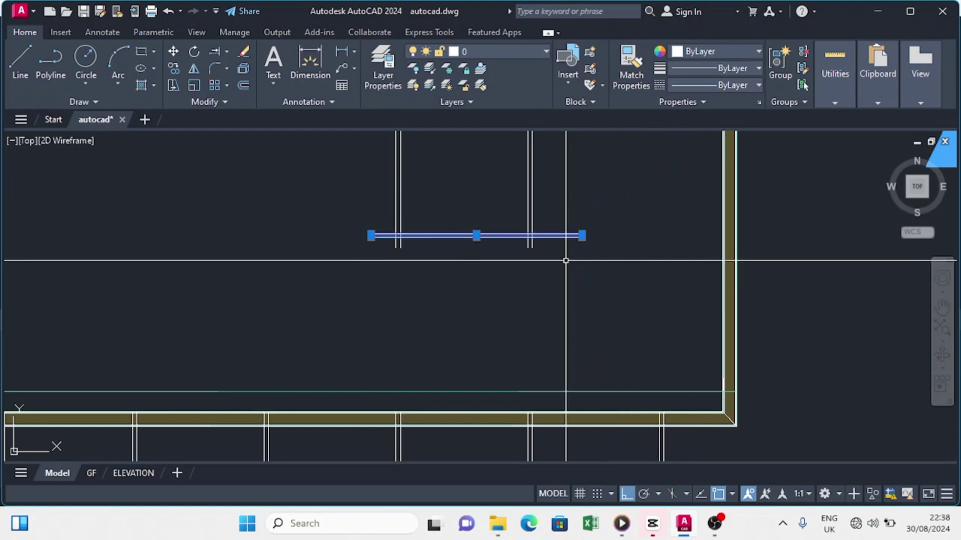
{"action": "left_click", "coordinate": [174, 68]}
{"action": "left_click", "coordinate": [603, 274]}
{"action": "type", "text": "0.90"}
{"action": "key", "text": "Return"}
{"action": "key", "text": "Return"}
Copy the upper horizontal line pair another 0.90 upward to add a third horizontal pair
{"action": "left_click", "coordinate": [611, 214]}
{"action": "left_click", "coordinate": [551, 148]}
{"action": "left_click", "coordinate": [174, 69]}
{"action": "left_click", "coordinate": [586, 244]}
{"action": "scroll", "coordinate": [586, 228], "scroll_direction": "up", "scroll_amount": 2}
{"action": "middle_click_drag", "start_coordinate": [585, 229], "coordinate": [576, 419]}
{"action": "type", "text": "0.90"}
{"action": "key", "text": "Return"}
{"action": "key", "text": "Return"}
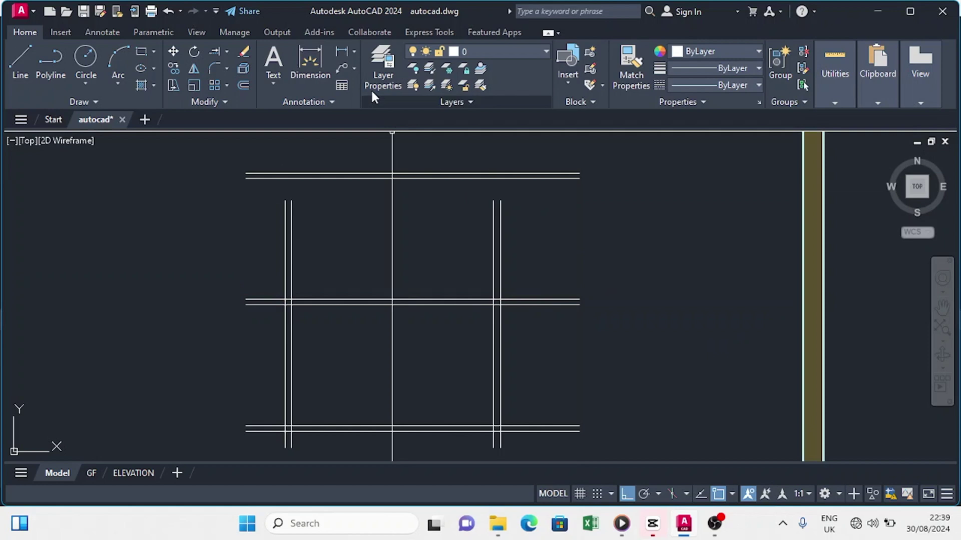
Extend the two interior vertical line pairs up to the topmost horizontal pair
{"action": "left_click", "coordinate": [226, 51]}
{"action": "left_click", "coordinate": [242, 98]}
{"action": "scroll", "coordinate": [422, 223], "scroll_direction": "down", "scroll_amount": 3}
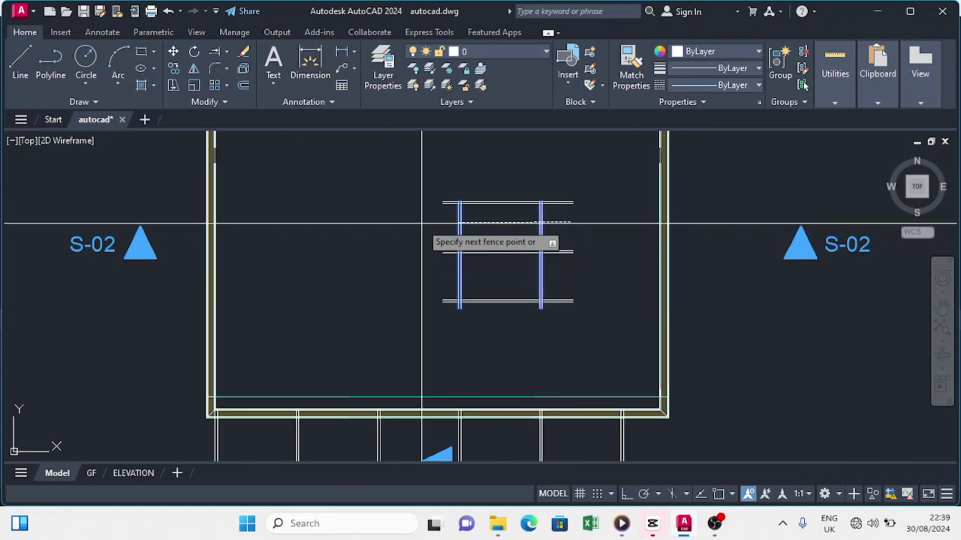
{"action": "middle_click_drag", "start_coordinate": [422, 223], "coordinate": [368, 213]}
{"action": "key", "text": "Escape"}
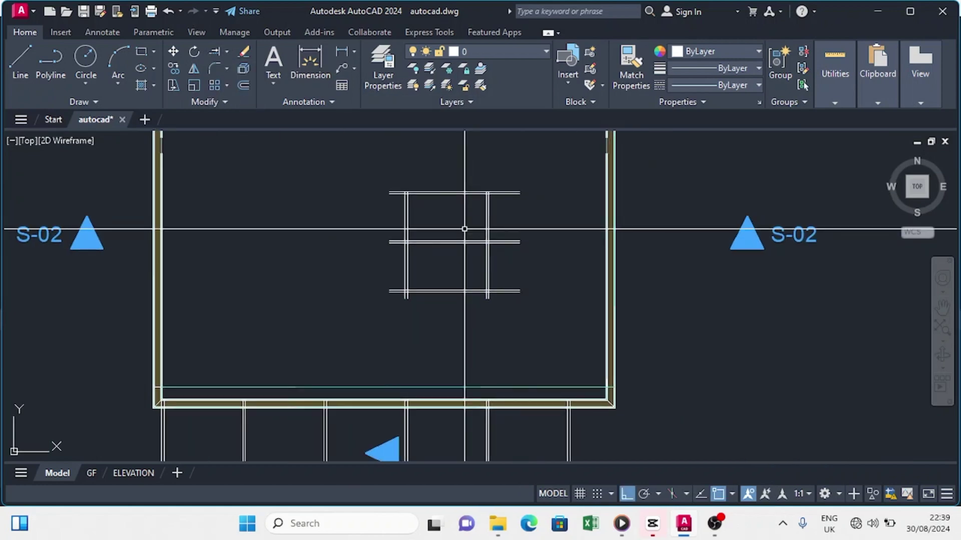
Draw a circle with a radius of about 1.1 over the upper-right part of the line grid
{"action": "left_click", "coordinate": [91, 58]}
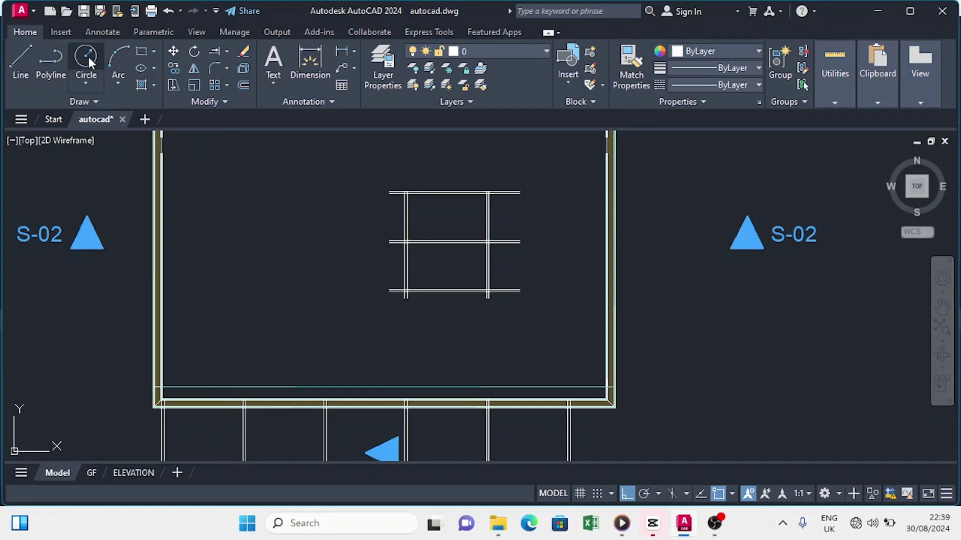
{"action": "left_click", "coordinate": [513, 219]}
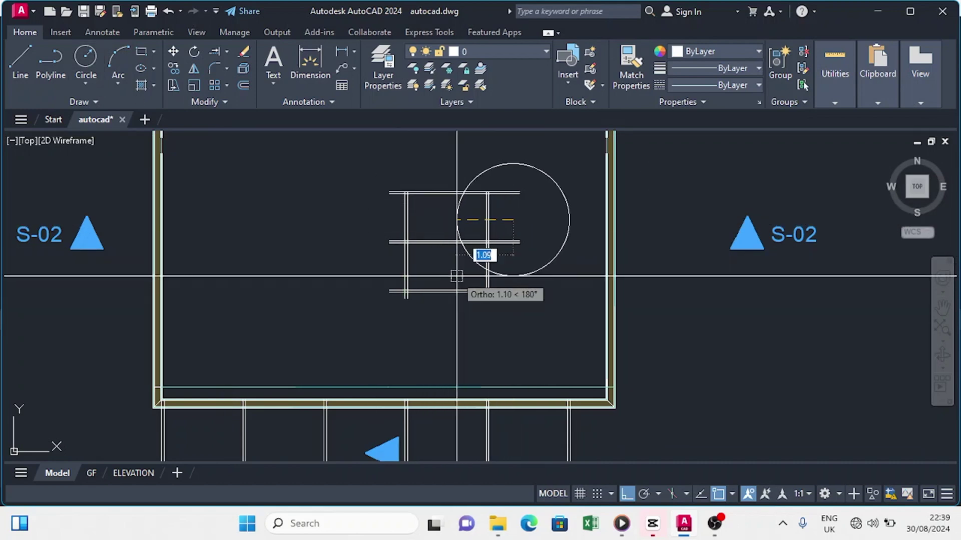
{"action": "left_click", "coordinate": [456, 276]}
Move the circle freely, with ortho and object snap off, so it is centred over the line grid
{"action": "left_click", "coordinate": [486, 268]}
{"action": "type", "text": "m"}
{"action": "key", "text": "Return"}
{"action": "left_click", "coordinate": [526, 219]}
{"action": "left_click", "coordinate": [630, 495]}
{"action": "key", "text": "F3"}
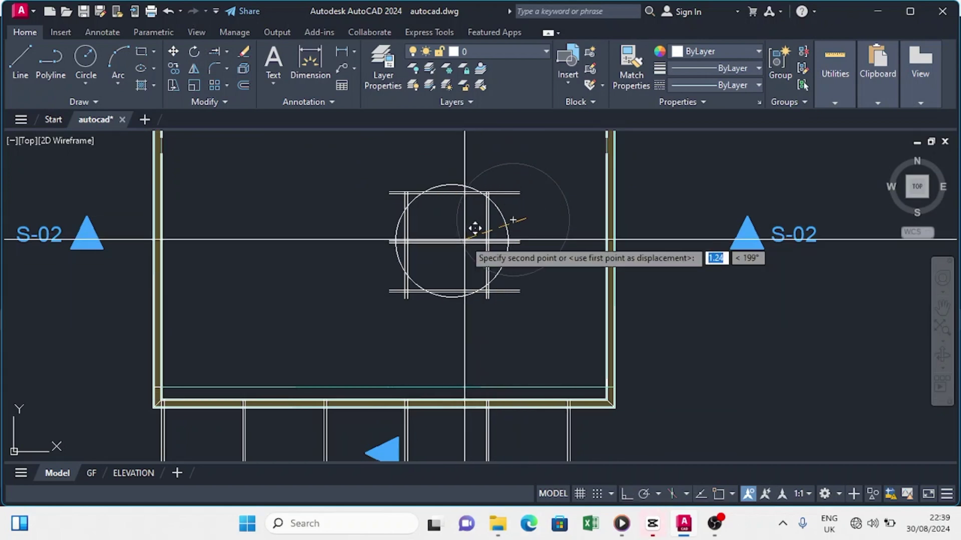
{"action": "left_click", "coordinate": [464, 241]}
Trim the grid lines that project beyond the circle
{"action": "scroll", "coordinate": [525, 296], "scroll_direction": "up", "scroll_amount": 4}
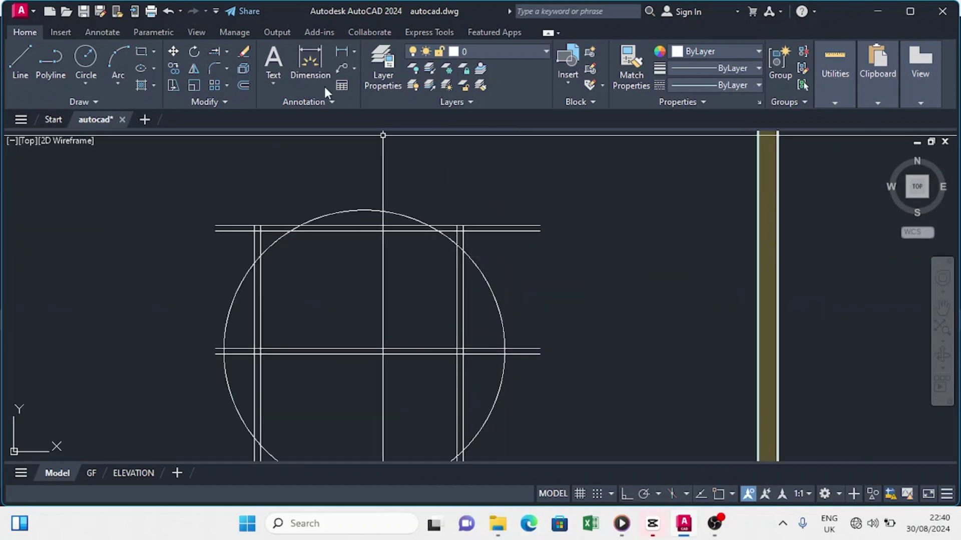
{"action": "left_click", "coordinate": [225, 54]}
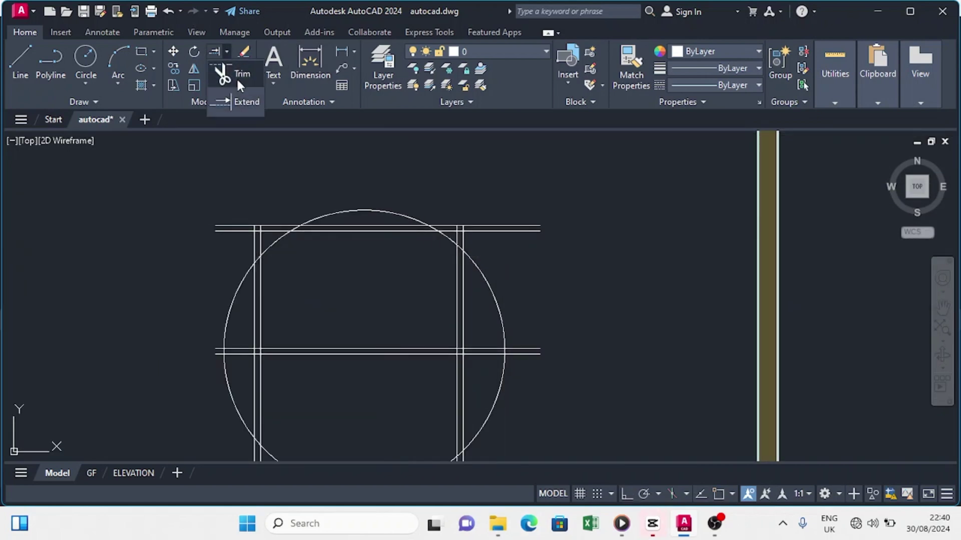
{"action": "left_click", "coordinate": [237, 80]}
{"action": "scroll", "coordinate": [469, 235], "scroll_direction": "up", "scroll_amount": 4}
{"action": "left_click", "coordinate": [470, 251]}
{"action": "scroll", "coordinate": [428, 257], "scroll_direction": "down", "scroll_amount": 2}
{"action": "middle_click_drag", "start_coordinate": [292, 401], "coordinate": [622, 219]}
{"action": "left_click", "coordinate": [622, 219]}
{"action": "left_click", "coordinate": [568, 270]}
{"action": "scroll", "coordinate": [240, 225], "scroll_direction": "down", "scroll_amount": 6}
{"action": "middle_click_drag", "start_coordinate": [202, 200], "coordinate": [275, 365]}
{"action": "scroll", "coordinate": [295, 285], "scroll_direction": "up", "scroll_amount": 6}
{"action": "middle_click_drag", "start_coordinate": [304, 278], "coordinate": [308, 253]}
{"action": "key", "text": "Escape"}
Delete the leftover line pieces outside the circle around the grid
{"action": "left_click", "coordinate": [350, 235]}
{"action": "left_click", "coordinate": [249, 261]}
{"action": "key", "text": "Delete"}
{"action": "left_click", "coordinate": [788, 230]}
{"action": "left_click", "coordinate": [628, 261]}
{"action": "key", "text": "Delete"}
{"action": "middle_click_drag", "start_coordinate": [628, 400], "coordinate": [574, 161]}
{"action": "left_click", "coordinate": [708, 365]}
{"action": "left_click", "coordinate": [590, 403]}
{"action": "key", "text": "Delete"}
{"action": "middle_click_drag", "start_coordinate": [306, 374], "coordinate": [330, 307]}
{"action": "scroll", "coordinate": [281, 235], "scroll_direction": "down", "scroll_amount": 4}
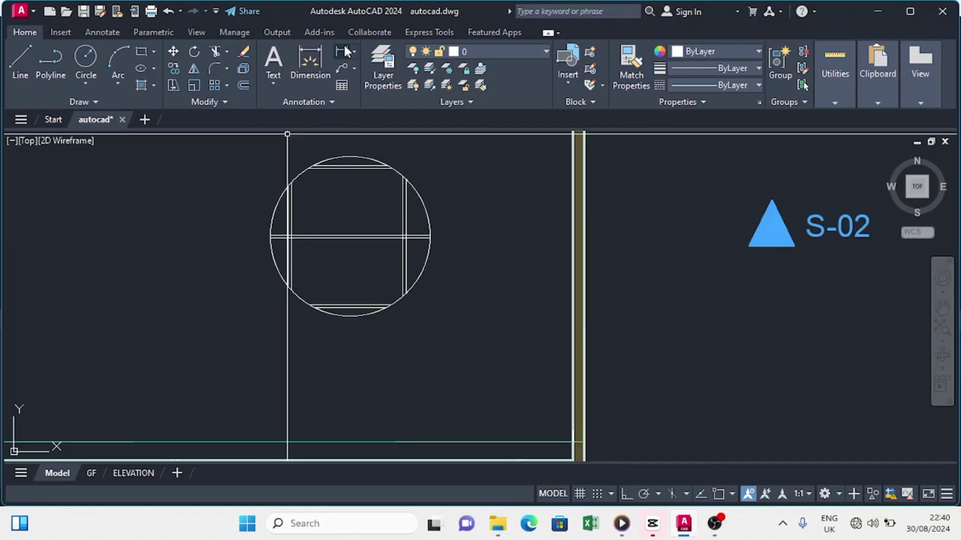
Add a horizontal linear dimension between the inner faces of the two vertical pairs, placed below the circle's middle horizontal pair
{"action": "left_click", "coordinate": [100, 32]}
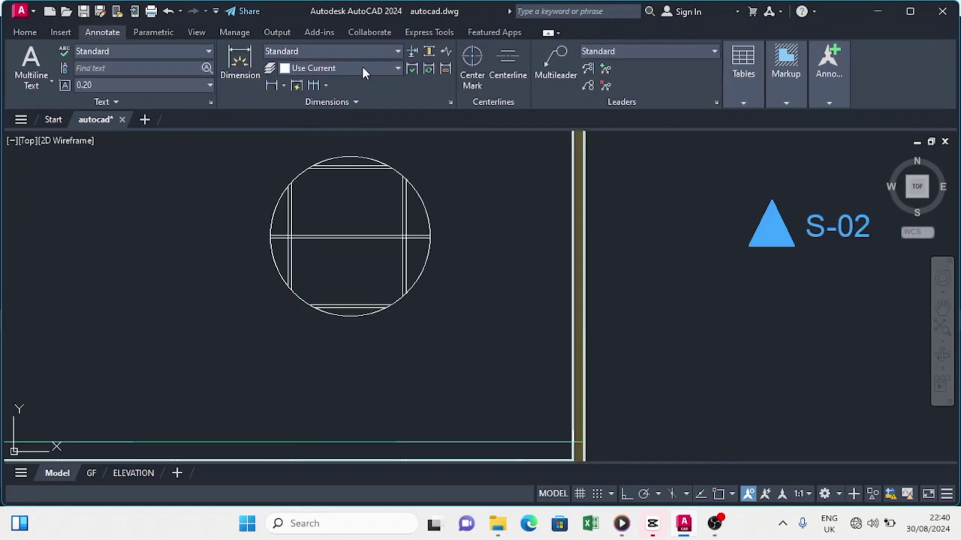
{"action": "left_click", "coordinate": [268, 84]}
{"action": "scroll", "coordinate": [305, 223], "scroll_direction": "up", "scroll_amount": 3}
{"action": "left_click", "coordinate": [292, 213]}
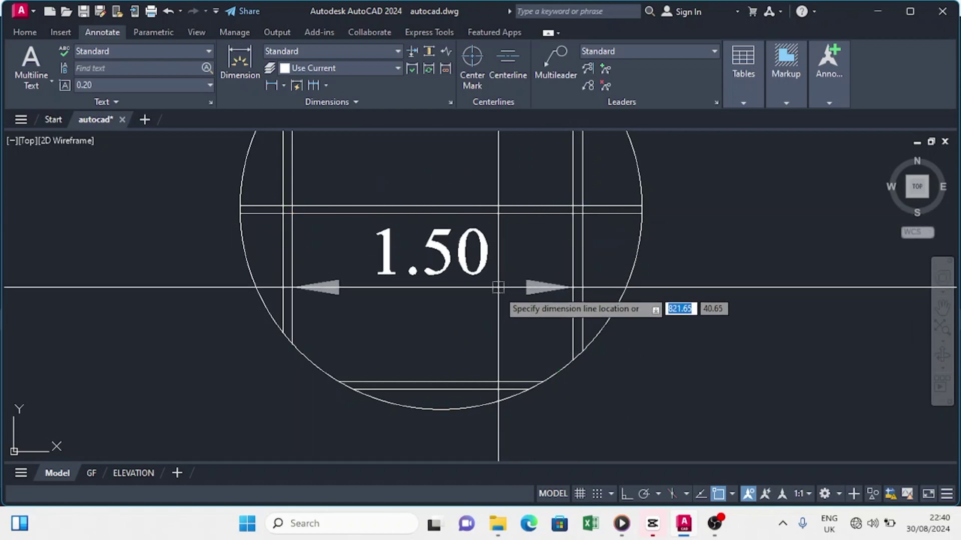
{"action": "left_click", "coordinate": [496, 312]}
{"action": "scroll", "coordinate": [496, 312], "scroll_direction": "down", "scroll_amount": 4}
{"action": "scroll", "coordinate": [395, 244], "scroll_direction": "up", "scroll_amount": 2}
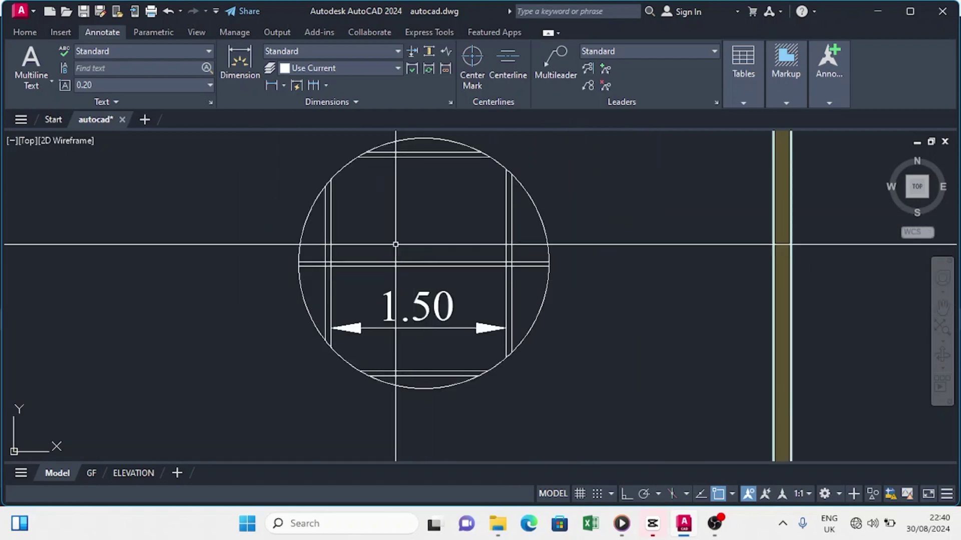
Add a vertical linear dimension between the upper and middle horizontal pairs inside the circular detail
{"action": "middle_click_drag", "start_coordinate": [395, 244], "coordinate": [391, 255]}
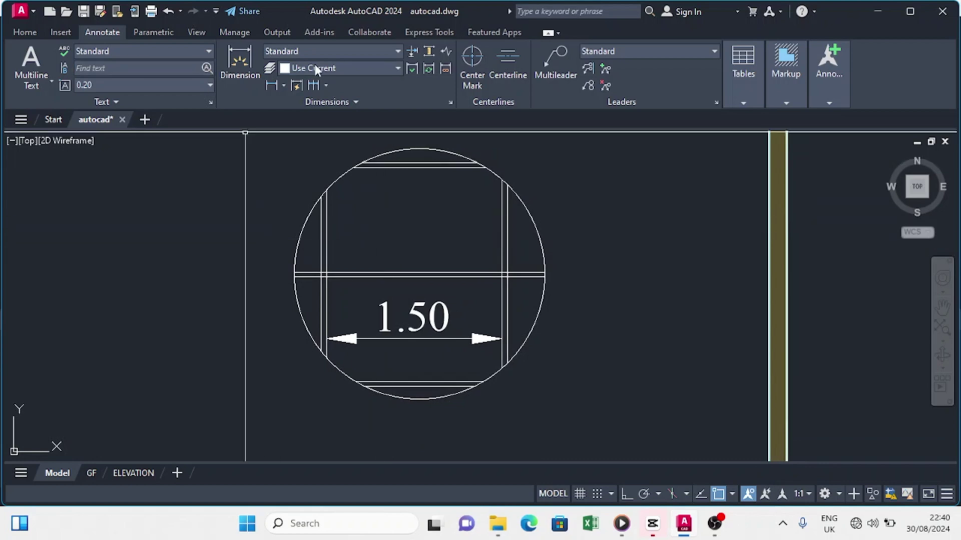
{"action": "left_click", "coordinate": [271, 86]}
{"action": "scroll", "coordinate": [369, 176], "scroll_direction": "up", "scroll_amount": 2}
{"action": "left_click", "coordinate": [344, 161]}
{"action": "left_click", "coordinate": [298, 329]}
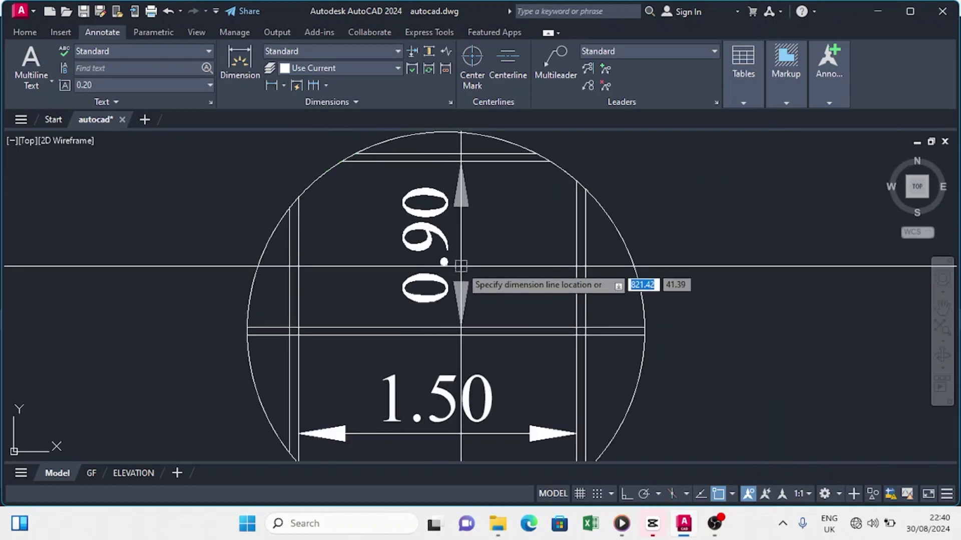
{"action": "left_click", "coordinate": [459, 262]}
Delete the leftover vertical grid lines that extend below the roof plan around the S-01 marker
{"action": "scroll", "coordinate": [459, 262], "scroll_direction": "down", "scroll_amount": 4}
{"action": "middle_click_drag", "start_coordinate": [530, 272], "coordinate": [518, 270]}
{"action": "scroll", "coordinate": [518, 271], "scroll_direction": "down", "scroll_amount": 3}
{"action": "scroll", "coordinate": [536, 265], "scroll_direction": "up", "scroll_amount": 5}
{"action": "left_click", "coordinate": [563, 301]}
{"action": "left_click", "coordinate": [263, 387]}
{"action": "middle_click_drag", "start_coordinate": [263, 385], "coordinate": [463, 343]}
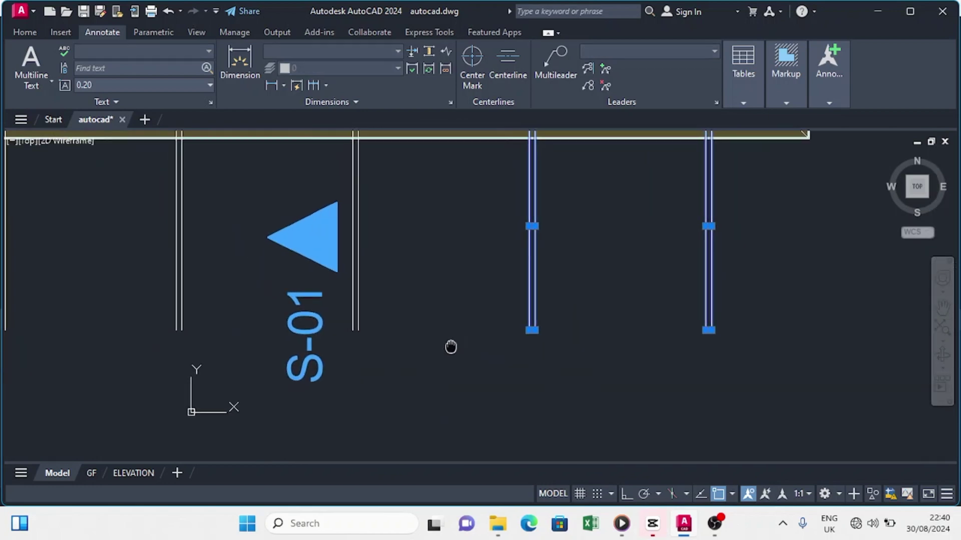
{"action": "key", "text": "Escape"}
{"action": "left_click", "coordinate": [375, 314]}
{"action": "key", "text": "Escape"}
{"action": "scroll", "coordinate": [236, 260], "scroll_direction": "down", "scroll_amount": 6}
{"action": "scroll", "coordinate": [236, 240], "scroll_direction": "up", "scroll_amount": 5}
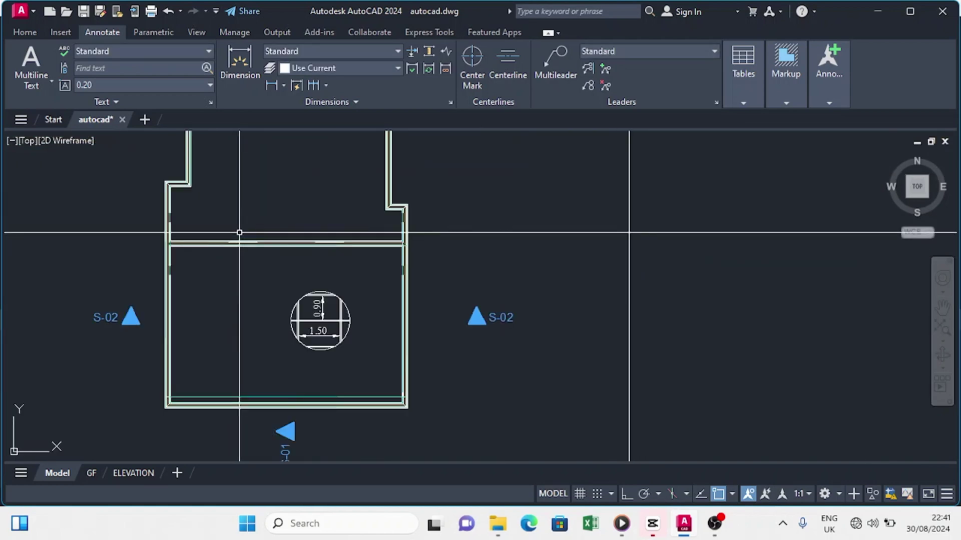
{"action": "scroll", "coordinate": [258, 280], "scroll_direction": "down", "scroll_amount": 3}
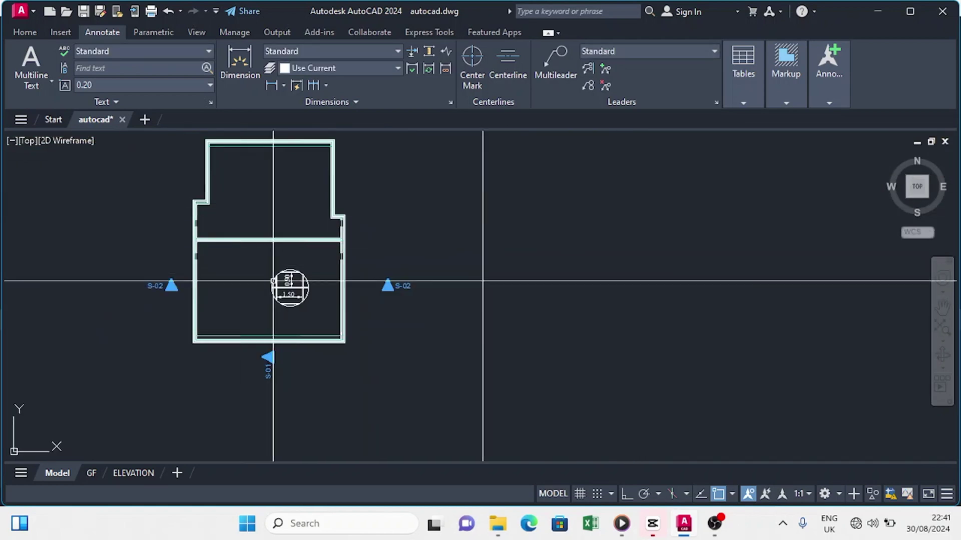
Hatch both roof slopes around the circular detail with the ANSI32 pattern at angle 45 and scale 1.00
{"action": "left_click", "coordinate": [20, 32]}
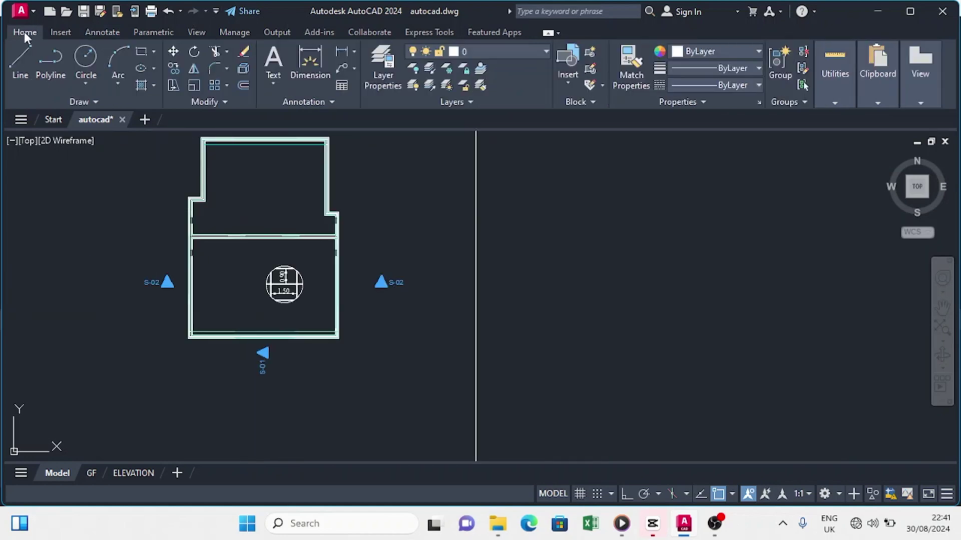
{"action": "left_click", "coordinate": [140, 86]}
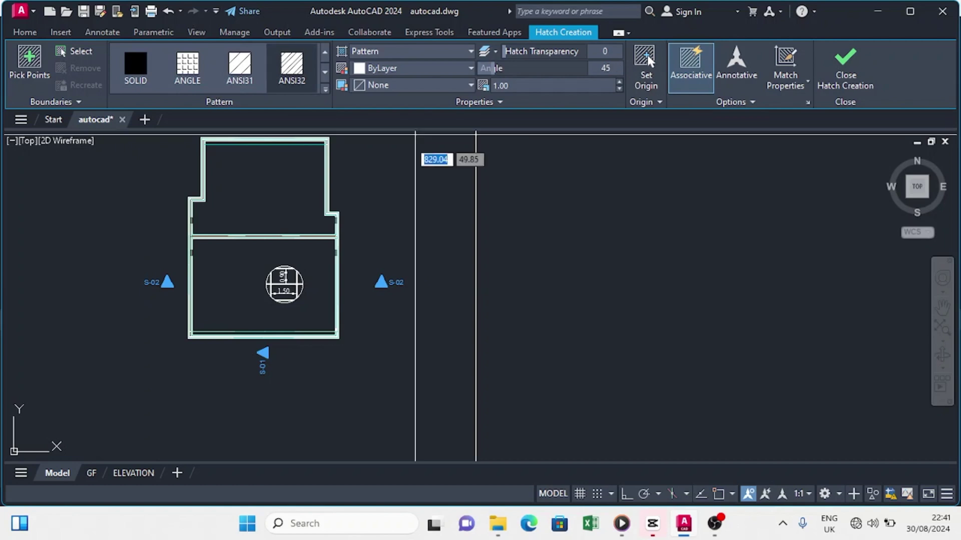
{"action": "left_click", "coordinate": [262, 195]}
{"action": "scroll", "coordinate": [250, 257], "scroll_direction": "up", "scroll_amount": 3}
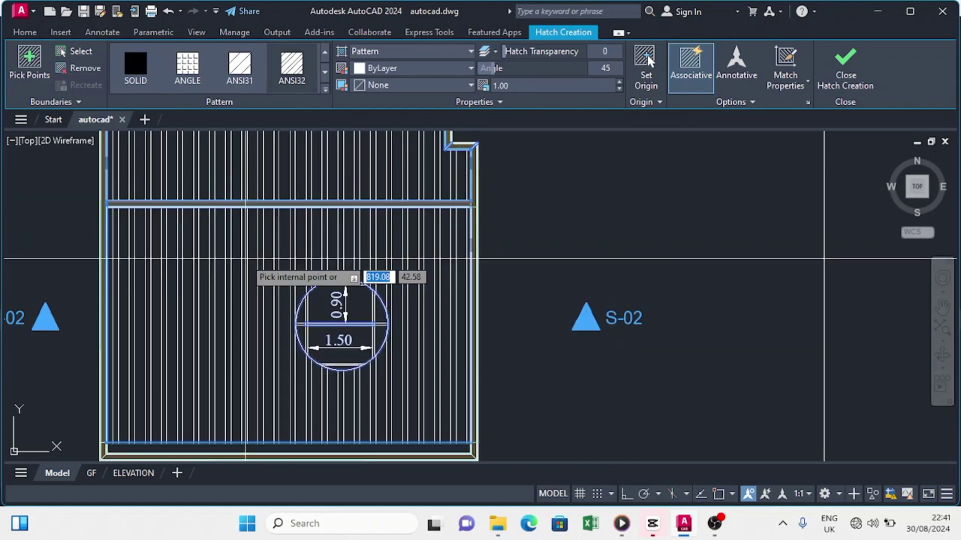
{"action": "scroll", "coordinate": [331, 213], "scroll_direction": "down", "scroll_amount": 3}
{"action": "scroll", "coordinate": [344, 211], "scroll_direction": "up", "scroll_amount": 3}
{"action": "key", "text": "Return"}
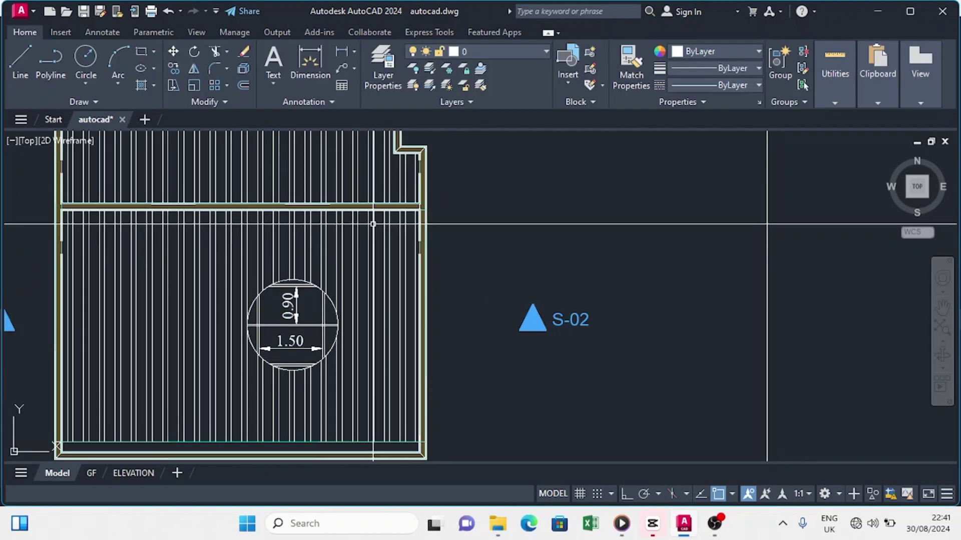
{"action": "scroll", "coordinate": [360, 221], "scroll_direction": "down", "scroll_amount": 4}
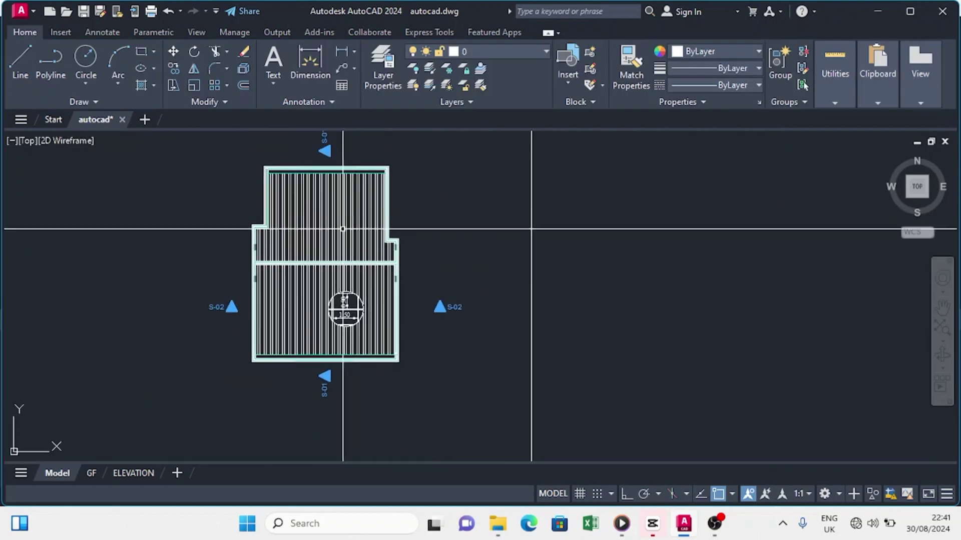
Copy the two chevrons beside the circled B marker onto the roof plan's upper slope, with object snap off
{"action": "scroll", "coordinate": [333, 305], "scroll_direction": "down", "scroll_amount": 6}
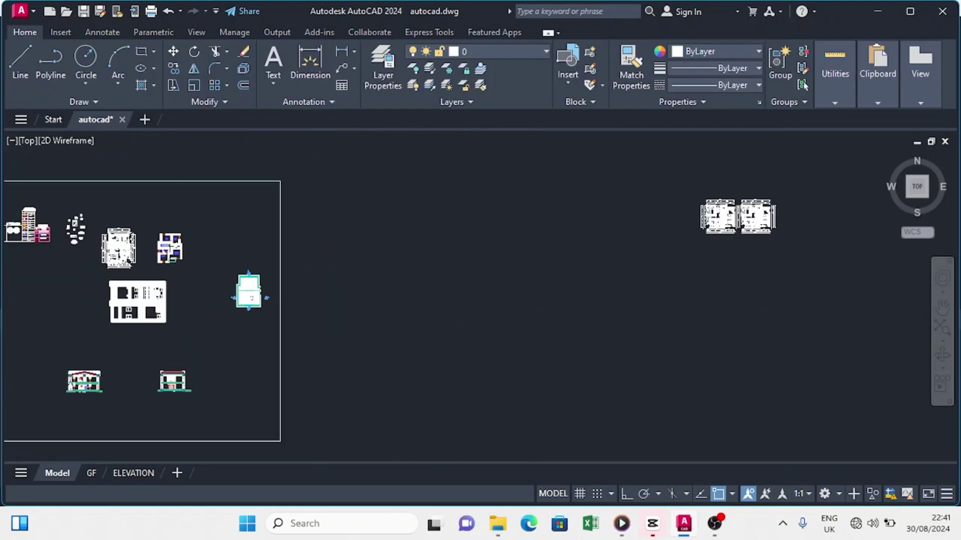
{"action": "scroll", "coordinate": [128, 287], "scroll_direction": "down", "scroll_amount": 2}
{"action": "scroll", "coordinate": [66, 270], "scroll_direction": "up", "scroll_amount": 8}
{"action": "middle_click_drag", "start_coordinate": [59, 261], "coordinate": [399, 356]}
{"action": "scroll", "coordinate": [343, 269], "scroll_direction": "up", "scroll_amount": 8}
{"action": "left_click", "coordinate": [437, 185]}
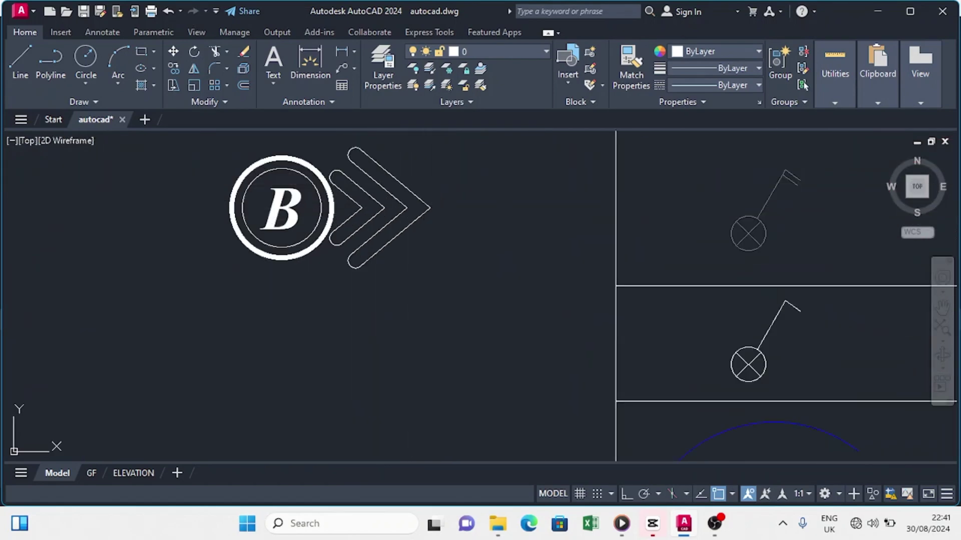
{"action": "left_click", "coordinate": [397, 225]}
{"action": "left_click", "coordinate": [433, 162]}
{"action": "left_click", "coordinate": [335, 262]}
{"action": "left_click", "coordinate": [173, 68]}
{"action": "left_click", "coordinate": [407, 208]}
{"action": "left_click", "coordinate": [718, 494]}
{"action": "scroll", "coordinate": [222, 311], "scroll_direction": "down", "scroll_amount": 4}
{"action": "middle_click_drag", "start_coordinate": [172, 280], "coordinate": [455, 338]}
{"action": "scroll", "coordinate": [521, 219], "scroll_direction": "up", "scroll_amount": 2}
{"action": "scroll", "coordinate": [455, 338], "scroll_direction": "down", "scroll_amount": 4}
{"action": "middle_click_drag", "start_coordinate": [565, 261], "coordinate": [503, 319]}
{"action": "scroll", "coordinate": [503, 320], "scroll_direction": "up", "scroll_amount": 4}
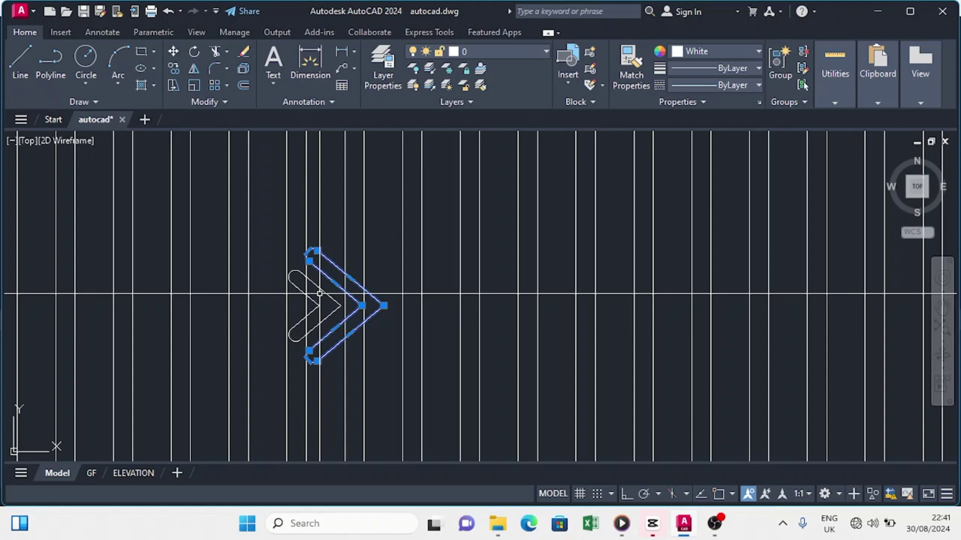
Rotate the copied chevrons 90° with ortho on so they point up the roof slope
{"action": "left_click", "coordinate": [320, 294]}
{"action": "right_click", "coordinate": [319, 294]}
{"action": "left_click", "coordinate": [350, 311]}
{"action": "left_click", "coordinate": [194, 51]}
{"action": "left_click", "coordinate": [347, 301]}
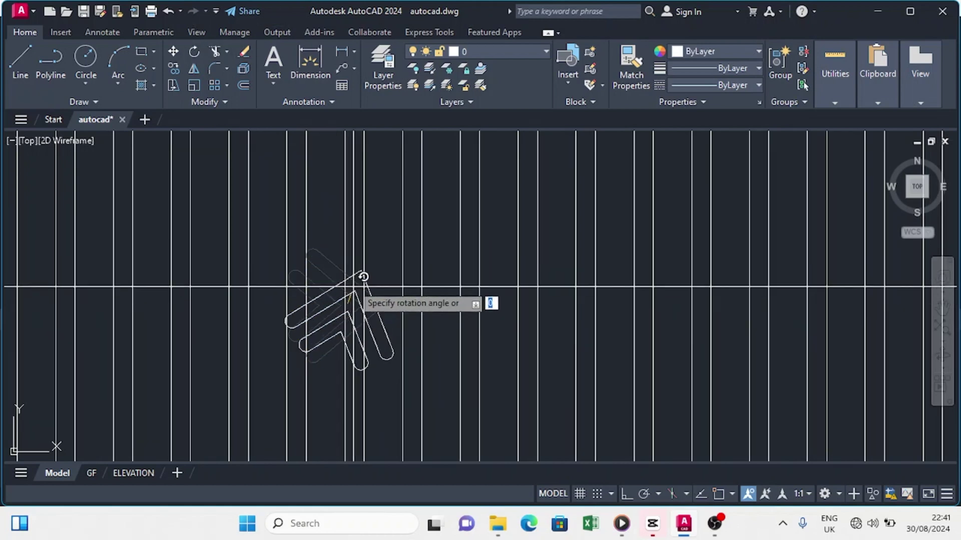
{"action": "left_click", "coordinate": [629, 496]}
{"action": "left_click", "coordinate": [362, 197]}
Copy the upward-pointing chevrons horizontally to a second position on the upper roof slope
{"action": "scroll", "coordinate": [394, 324], "scroll_direction": "down", "scroll_amount": 4}
{"action": "scroll", "coordinate": [398, 375], "scroll_direction": "up", "scroll_amount": 4}
{"action": "left_click", "coordinate": [370, 207]}
{"action": "left_click", "coordinate": [365, 257]}
{"action": "left_click", "coordinate": [173, 68]}
{"action": "left_click", "coordinate": [363, 215]}
{"action": "left_click", "coordinate": [650, 238]}
{"action": "key", "text": "Escape"}
Mirror both chevron sets across the horizontal ridge onto the lower roof slope, keeping the originals
{"action": "scroll", "coordinate": [660, 236], "scroll_direction": "up", "scroll_amount": 1}
{"action": "left_click_drag", "start_coordinate": [656, 190], "coordinate": [198, 250]}
{"action": "scroll", "coordinate": [220, 250], "scroll_direction": "down", "scroll_amount": 3}
{"action": "key", "text": "m"}
{"action": "key", "text": "i"}
{"action": "key", "text": "Return"}
{"action": "middle_click_drag", "start_coordinate": [330, 424], "coordinate": [439, 296]}
{"action": "left_click", "coordinate": [439, 291]}
{"action": "key", "text": "Return"}
Move the mirrored chevrons down and to the left with ortho off, clear of the circular detail
{"action": "scroll", "coordinate": [438, 454], "scroll_direction": "up", "scroll_amount": 2}
{"action": "middle_click_drag", "start_coordinate": [437, 455], "coordinate": [482, 356]}
{"action": "left_click", "coordinate": [468, 337]}
{"action": "left_click", "coordinate": [195, 333]}
{"action": "left_click", "coordinate": [174, 51]}
{"action": "scroll", "coordinate": [310, 152], "scroll_direction": "down", "scroll_amount": 1}
{"action": "left_click", "coordinate": [509, 332]}
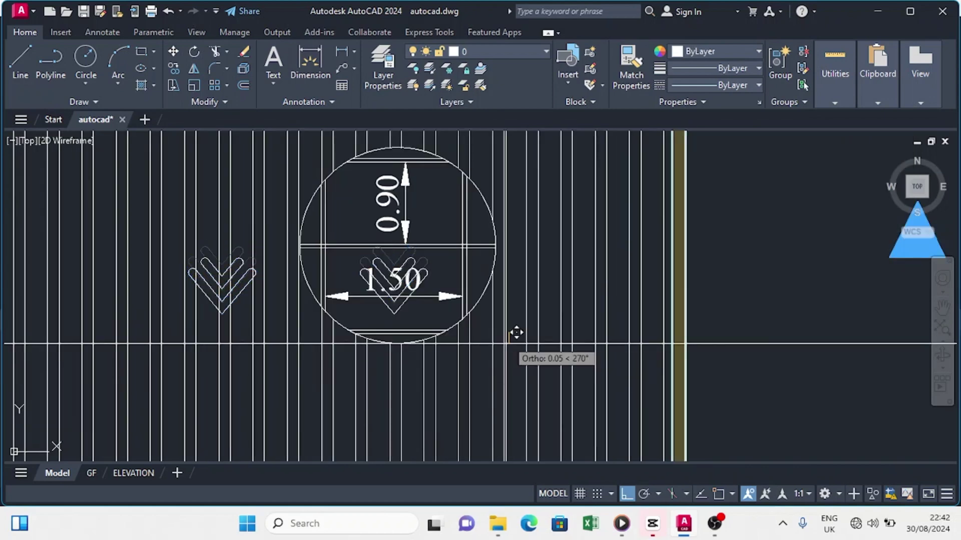
{"action": "scroll", "coordinate": [499, 378], "scroll_direction": "down", "scroll_amount": 4}
{"action": "key", "text": "F8"}
{"action": "left_click", "coordinate": [443, 382]}
{"action": "scroll", "coordinate": [392, 369], "scroll_direction": "down", "scroll_amount": 4}
{"action": "scroll", "coordinate": [396, 323], "scroll_direction": "up", "scroll_amount": 2}
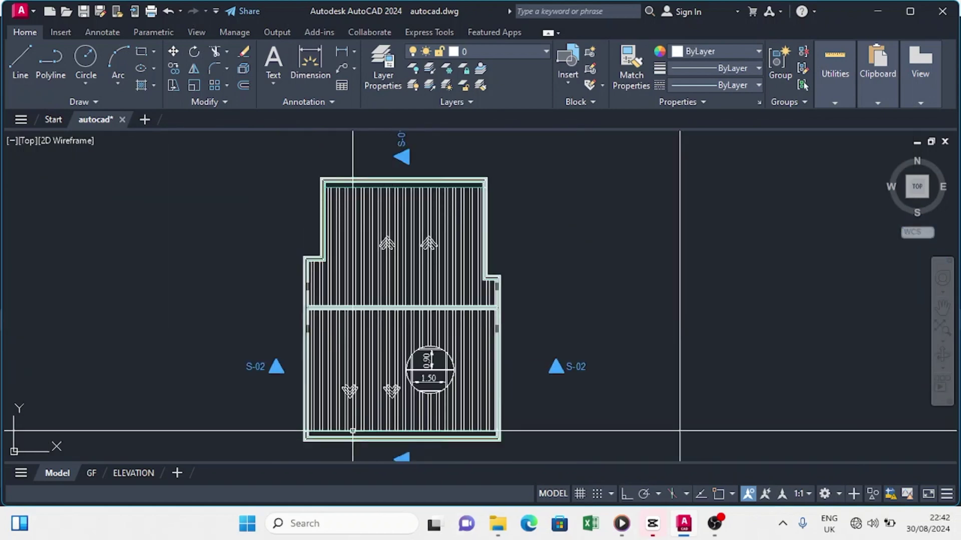
{"action": "scroll", "coordinate": [353, 310], "scroll_direction": "down", "scroll_amount": 1}
{"action": "scroll", "coordinate": [350, 270], "scroll_direction": "up", "scroll_amount": 3}
{"action": "scroll", "coordinate": [349, 268], "scroll_direction": "down", "scroll_amount": 3}
Turn on ortho, object snap tracking and object snap, and draw a rectangle around the roof plan's outermost extents
{"action": "key", "text": "F8"}
{"action": "key", "text": "F11"}
{"action": "key", "text": "F3"}
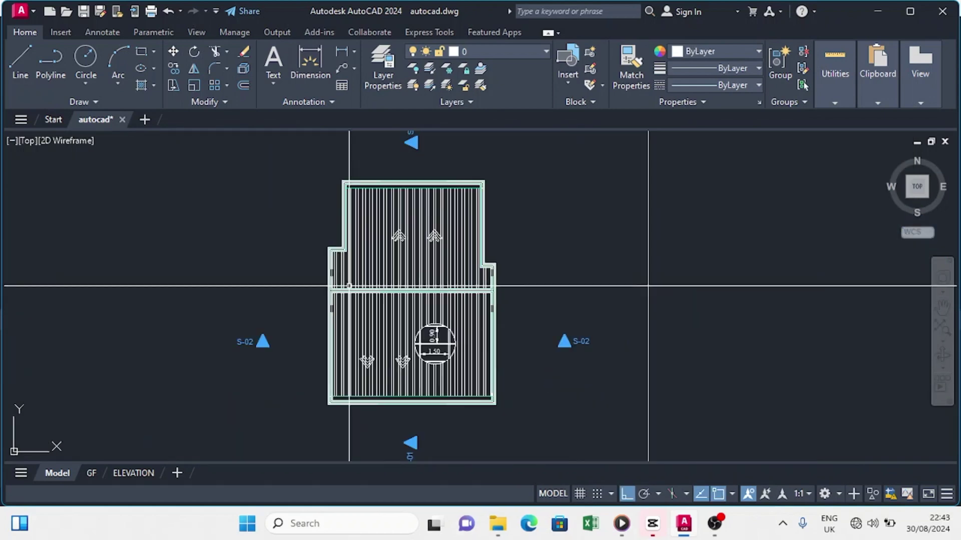
{"action": "scroll", "coordinate": [349, 251], "scroll_direction": "up", "scroll_amount": 4}
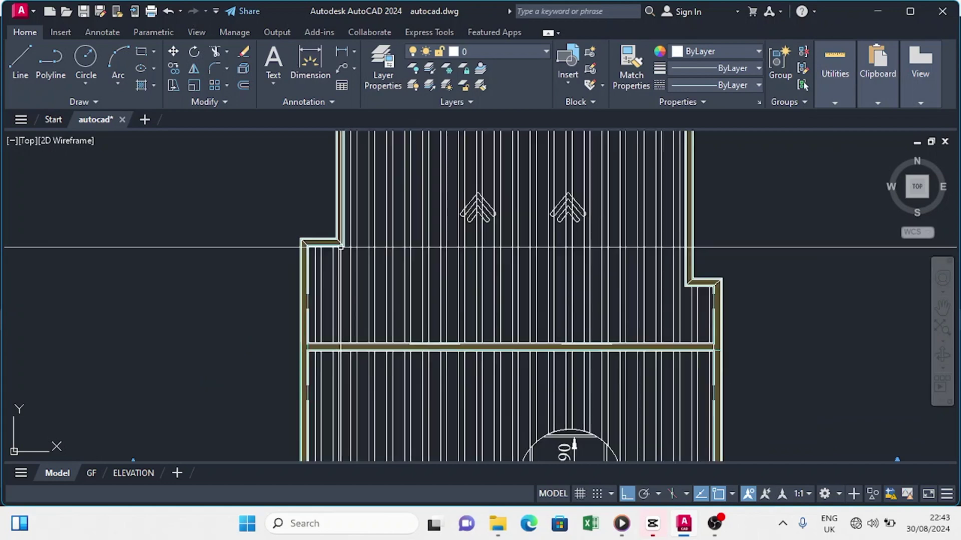
{"action": "left_click", "coordinate": [137, 48]}
{"action": "scroll", "coordinate": [278, 265], "scroll_direction": "down", "scroll_amount": 3}
{"action": "scroll", "coordinate": [292, 208], "scroll_direction": "up", "scroll_amount": 3}
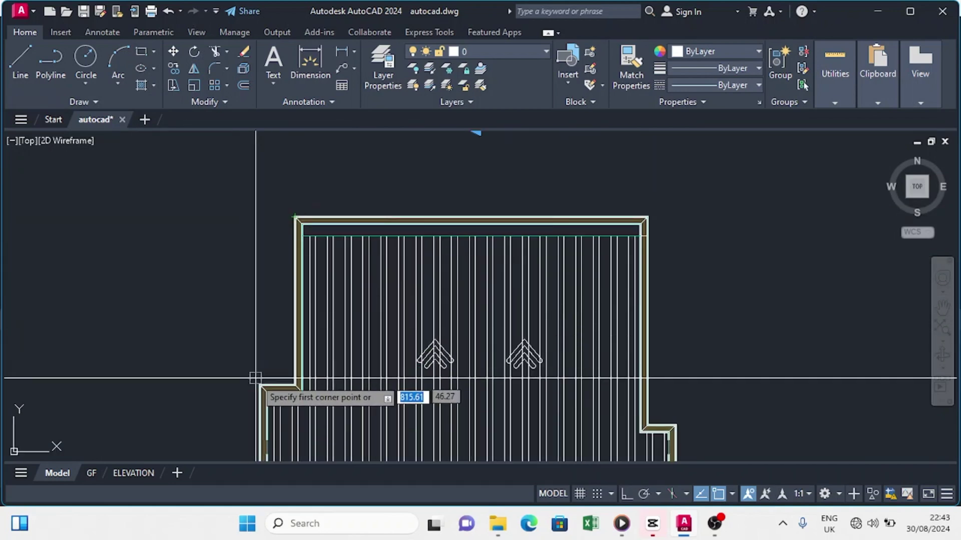
{"action": "left_click", "coordinate": [295, 216]}
{"action": "scroll", "coordinate": [352, 293], "scroll_direction": "down", "scroll_amount": 3}
{"action": "left_click", "coordinate": [428, 429]}
{"action": "scroll", "coordinate": [423, 294], "scroll_direction": "up", "scroll_amount": 2}
Offset the bounding rectangle outward twice to make two evenly spaced guides for the dimension lines
{"action": "left_click", "coordinate": [243, 85]}
{"action": "key", "text": "Return"}
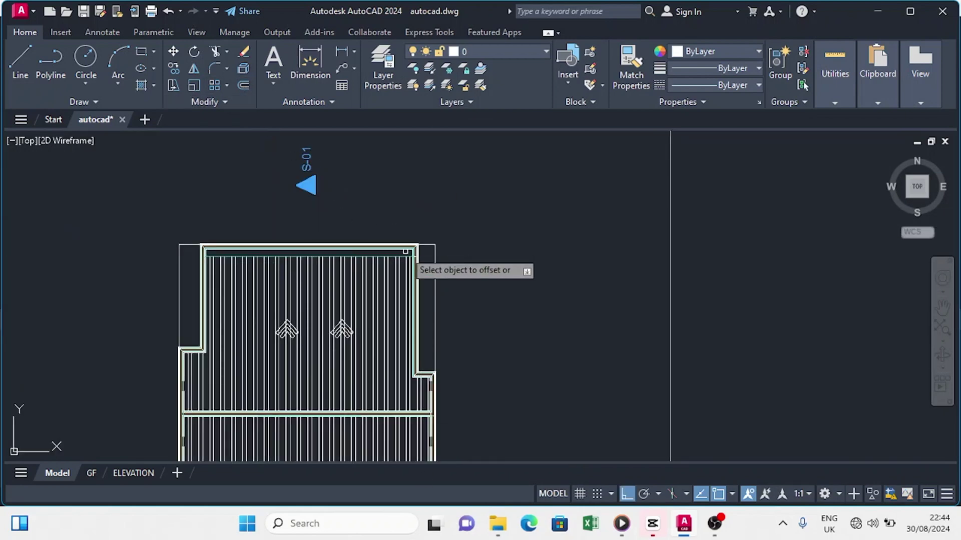
{"action": "left_click", "coordinate": [434, 261]}
{"action": "left_click", "coordinate": [452, 289]}
{"action": "middle_click_drag", "start_coordinate": [455, 292], "coordinate": [464, 269]}
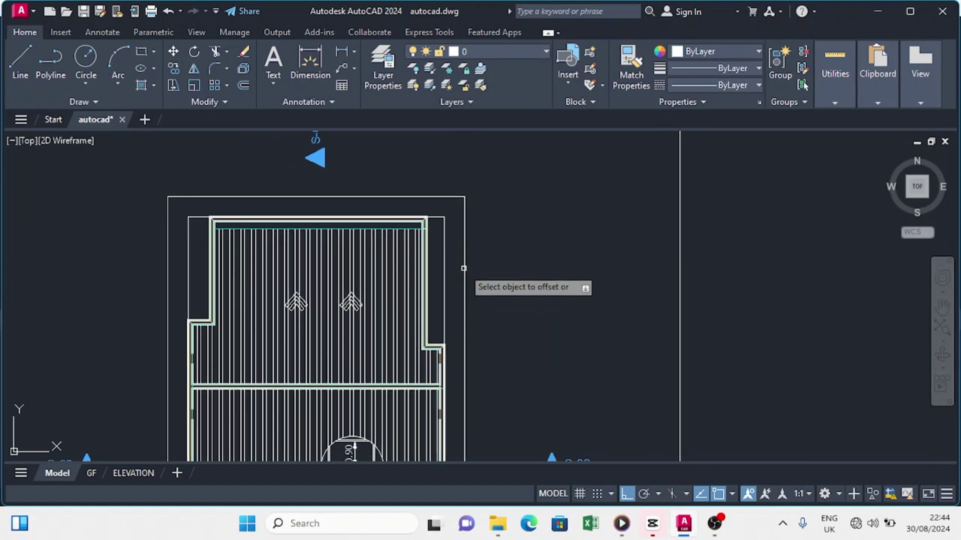
{"action": "scroll", "coordinate": [466, 271], "scroll_direction": "up", "scroll_amount": 2}
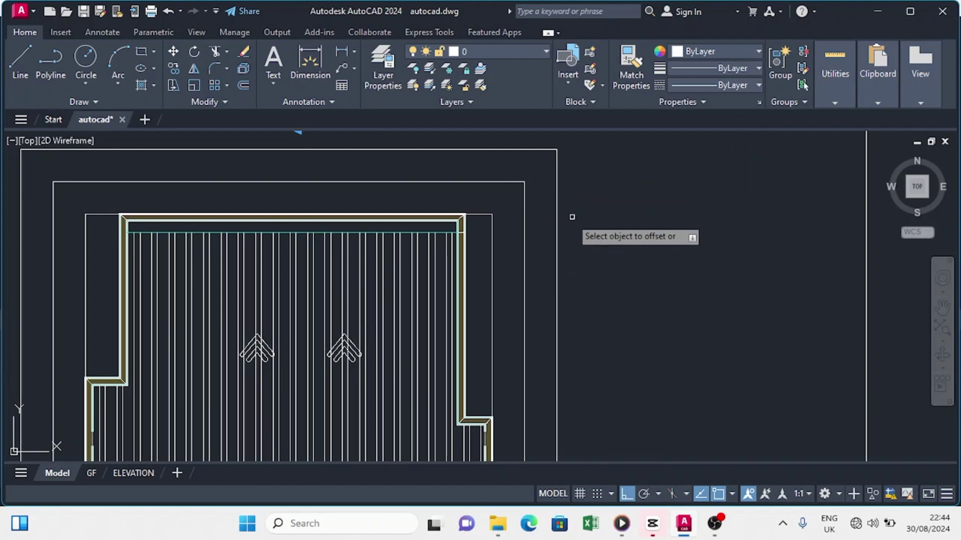
Add a linear dimension across the upper-left notch, placing its line on the inner offset rectangle
{"action": "scroll", "coordinate": [551, 225], "scroll_direction": "down", "scroll_amount": 2}
{"action": "left_click", "coordinate": [100, 33]}
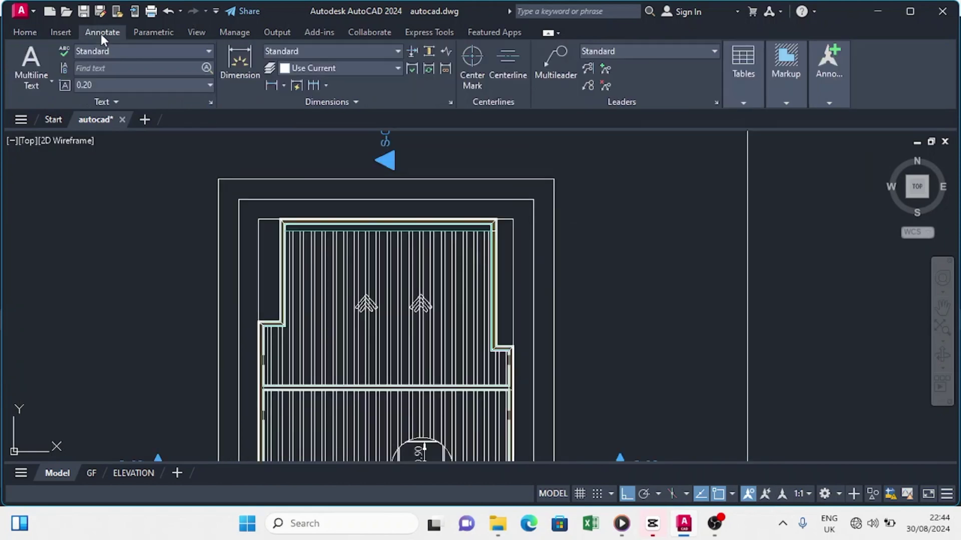
{"action": "left_click", "coordinate": [271, 83]}
{"action": "scroll", "coordinate": [263, 209], "scroll_direction": "up", "scroll_amount": 2}
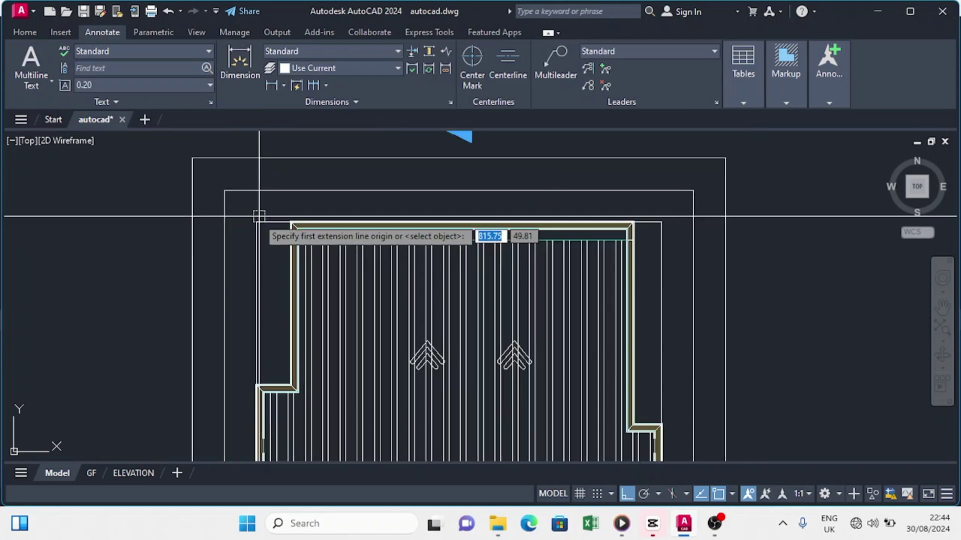
{"action": "left_click", "coordinate": [256, 222]}
{"action": "left_click", "coordinate": [290, 223]}
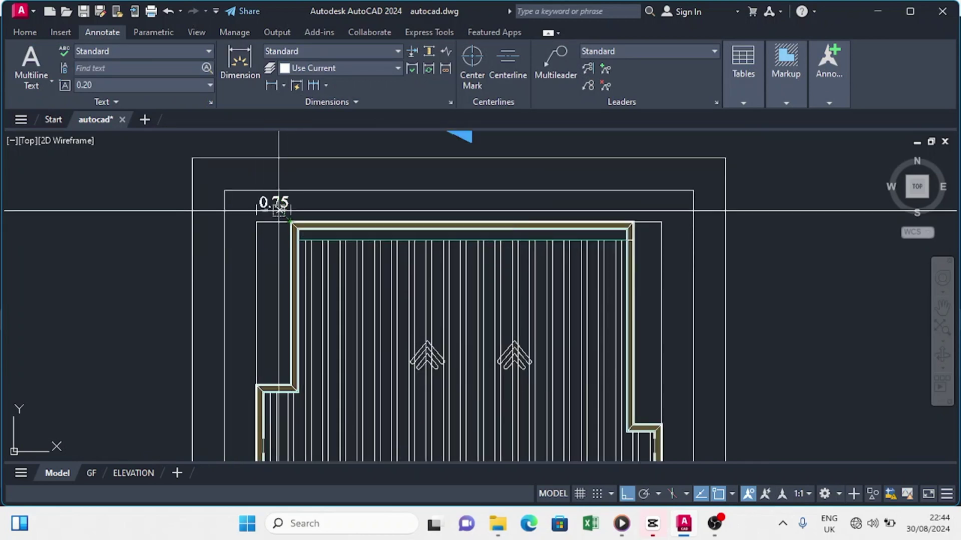
{"action": "left_click", "coordinate": [222, 189]}
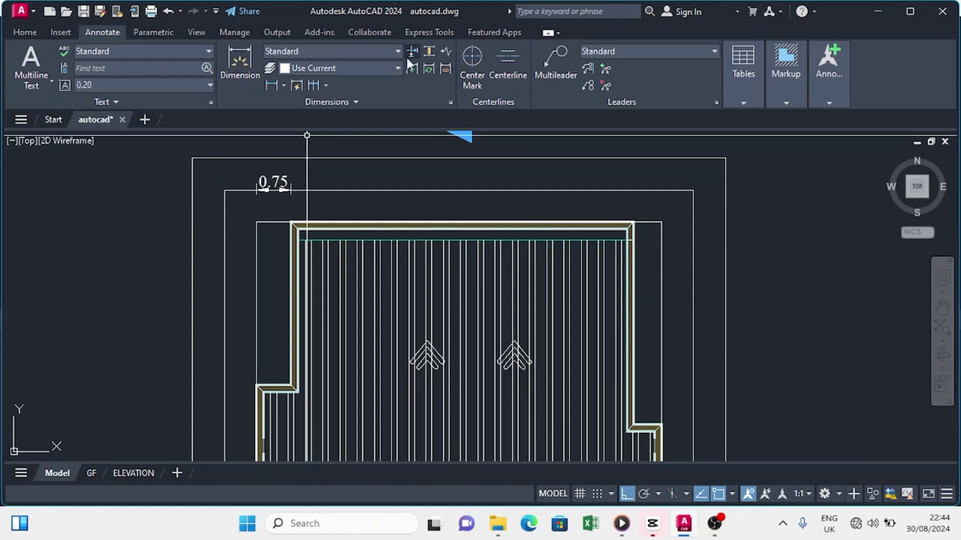
Continue the dimension chain along the top to the upper-right wall corner and the bounding rectangle's right corner
{"action": "left_click", "coordinate": [314, 85]}
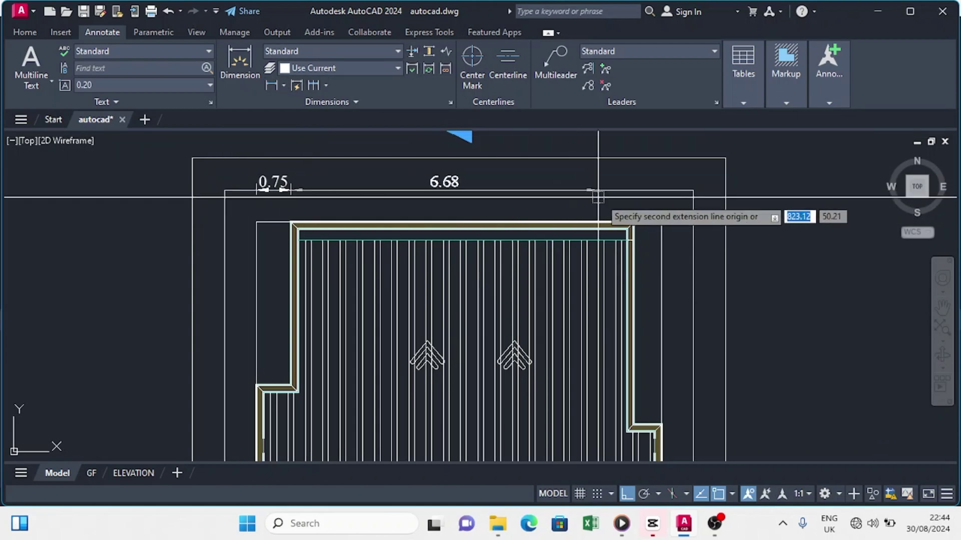
{"action": "left_click", "coordinate": [633, 222]}
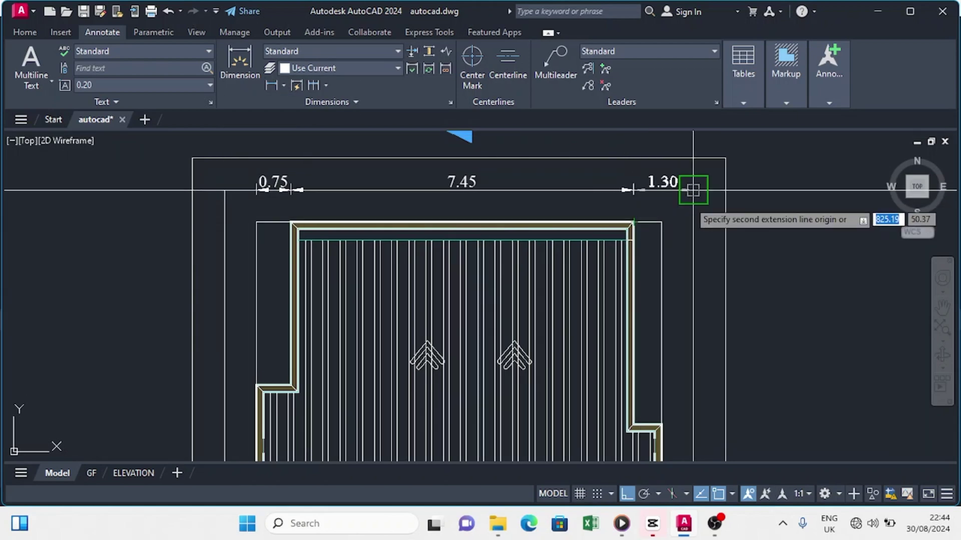
{"action": "left_click", "coordinate": [661, 221]}
{"action": "right_click", "coordinate": [721, 165]}
{"action": "left_click", "coordinate": [749, 172]}
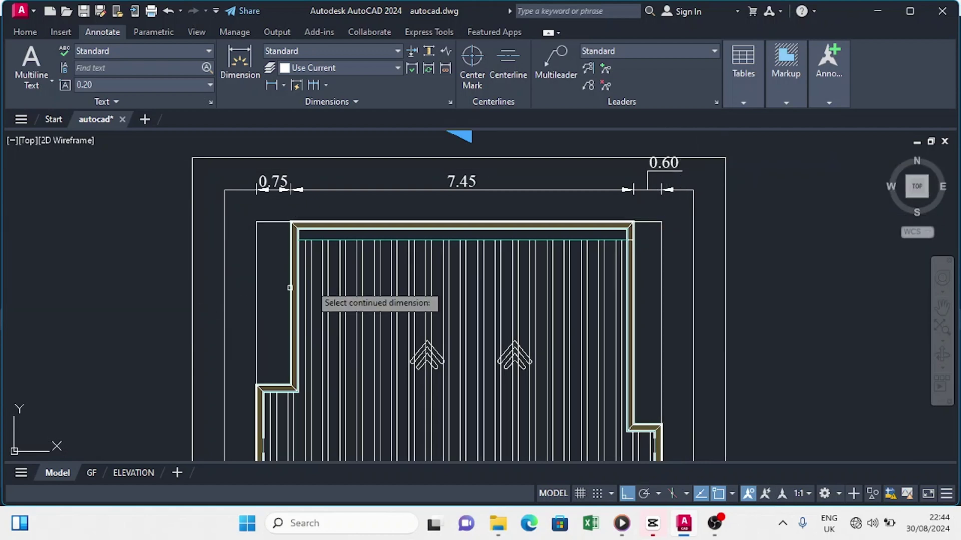
Move the right notch dimension's text directly above its dimension line, in line with the rest of the chain
{"action": "left_click", "coordinate": [665, 165]}
{"action": "scroll", "coordinate": [654, 183], "scroll_direction": "up", "scroll_amount": 4}
{"action": "scroll", "coordinate": [653, 190], "scroll_direction": "up", "scroll_amount": 2}
{"action": "left_click", "coordinate": [624, 204]}
{"action": "scroll", "coordinate": [631, 200], "scroll_direction": "down", "scroll_amount": 6}
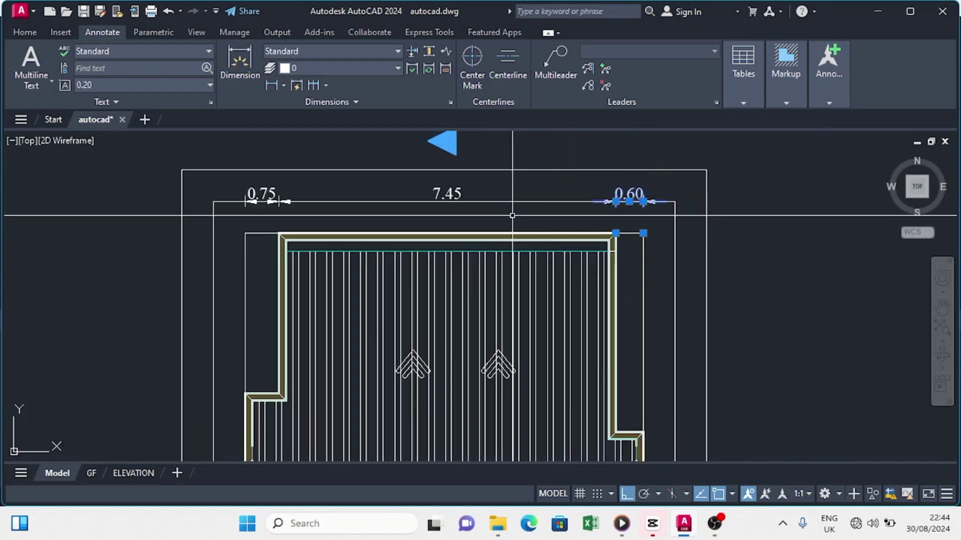
{"action": "key", "text": "Escape"}
Add an overall width dimension across the roof plan's top, placing its line on the outer offset rectangle
{"action": "left_click", "coordinate": [238, 58]}
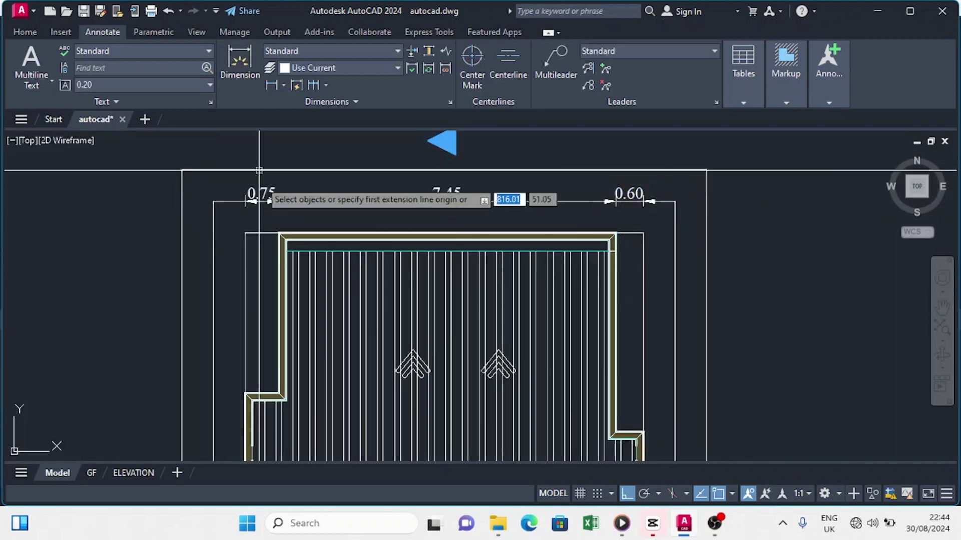
{"action": "left_click", "coordinate": [245, 233]}
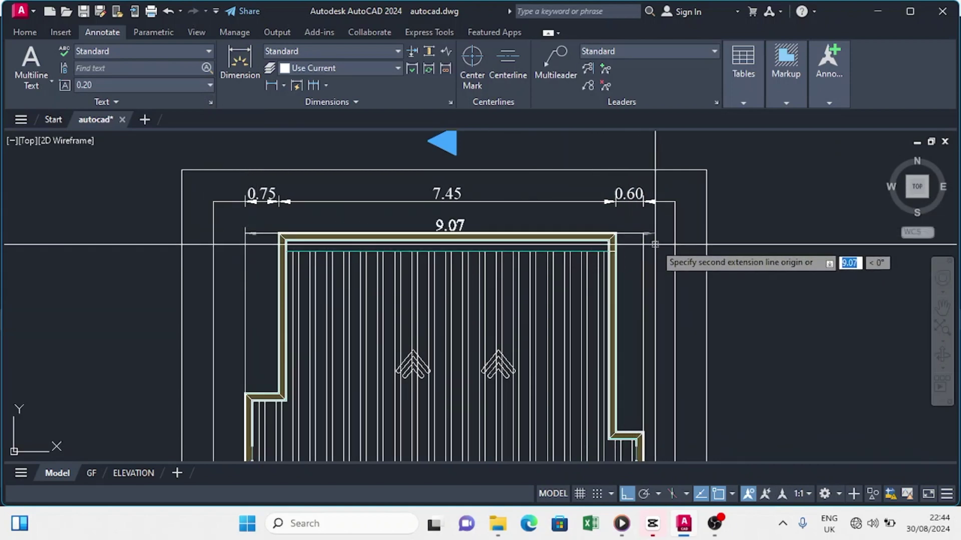
{"action": "left_click", "coordinate": [643, 233]}
{"action": "left_click", "coordinate": [697, 172]}
{"action": "key", "text": "Escape"}
Move the S-01 section marker above the plan farther up, clear of the overall width dimension
{"action": "middle_click_drag", "start_coordinate": [425, 141], "coordinate": [467, 244]}
{"action": "left_click", "coordinate": [467, 245]}
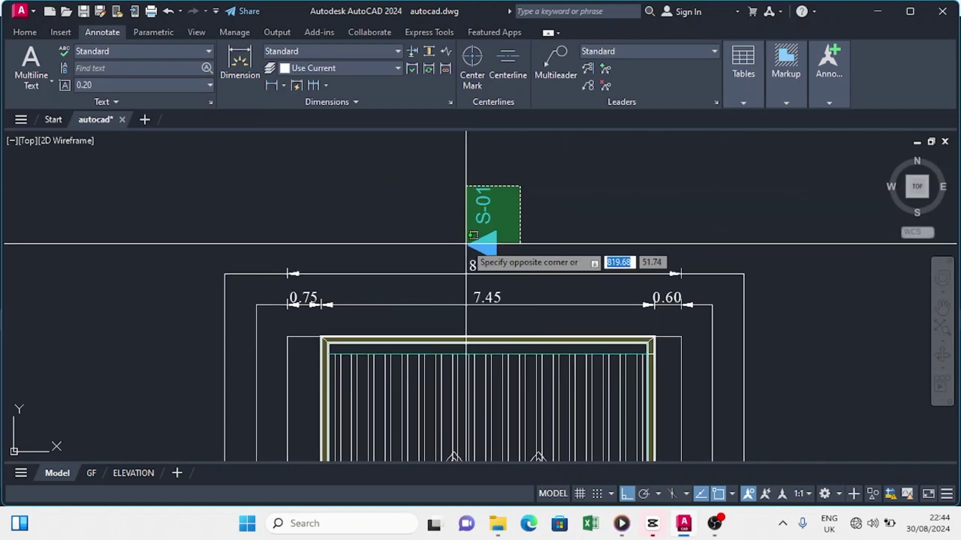
{"action": "left_click", "coordinate": [25, 32]}
{"action": "left_click", "coordinate": [174, 68]}
{"action": "key", "text": "Escape"}
{"action": "left_click", "coordinate": [499, 255]}
{"action": "left_click", "coordinate": [429, 165]}
{"action": "left_click", "coordinate": [174, 52]}
{"action": "left_click", "coordinate": [633, 192]}
{"action": "left_click", "coordinate": [633, 176]}
Delete the two offset construction rectangles and the bounding rectangle around the roof plan
{"action": "scroll", "coordinate": [519, 197], "scroll_direction": "down", "scroll_amount": 5}
{"action": "middle_click_drag", "start_coordinate": [507, 242], "coordinate": [482, 212]}
{"action": "scroll", "coordinate": [466, 267], "scroll_direction": "up", "scroll_amount": 3}
{"action": "mouse_move", "coordinate": [411, 214]}
{"action": "middle_mouse_down"}
{"action": "mouse_move", "coordinate": [394, 181]}
{"action": "mouse_move", "coordinate": [360, 166]}
{"action": "middle_mouse_up"}
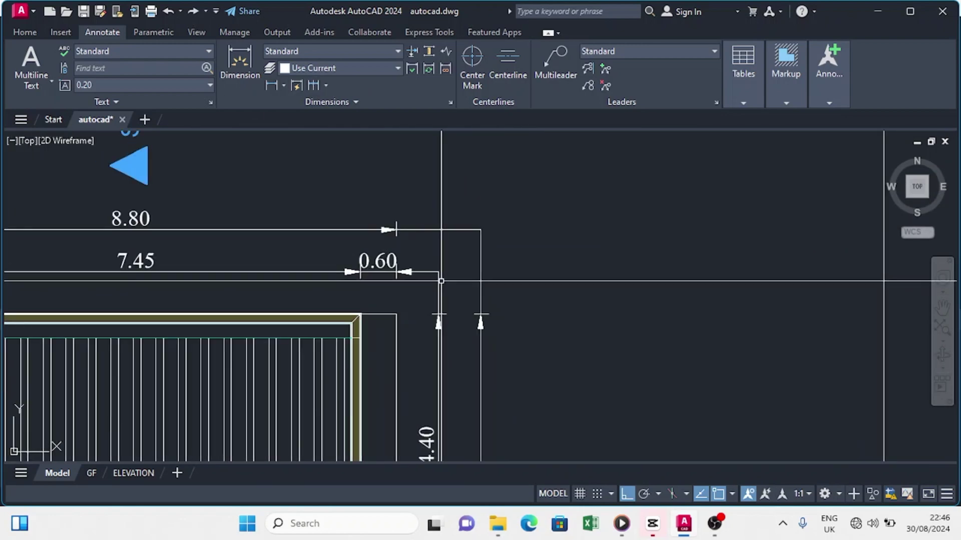
{"action": "left_click", "coordinate": [439, 281]}
{"action": "key", "text": "Escape"}
{"action": "left_click", "coordinate": [474, 229]}
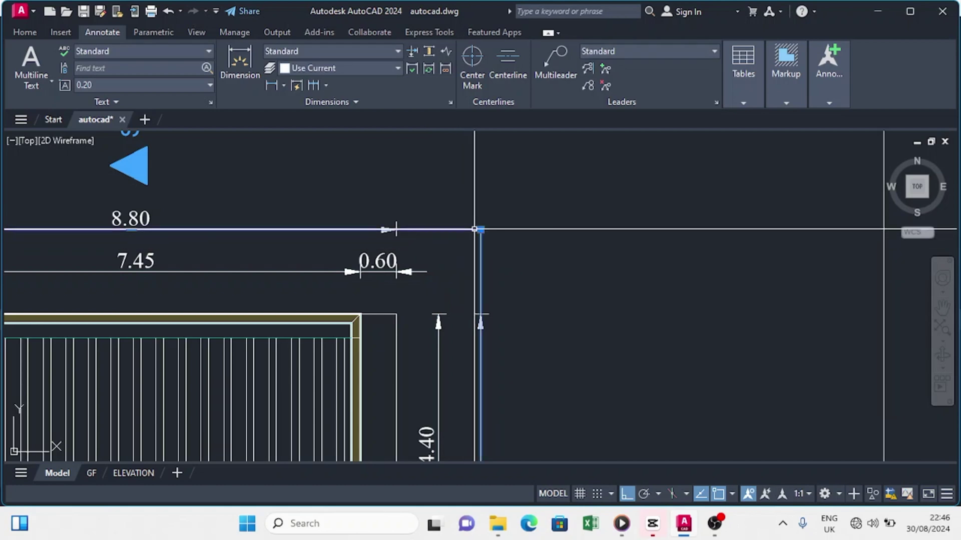
{"action": "left_click", "coordinate": [397, 316]}
{"action": "scroll", "coordinate": [531, 259], "scroll_direction": "down", "scroll_amount": 5}
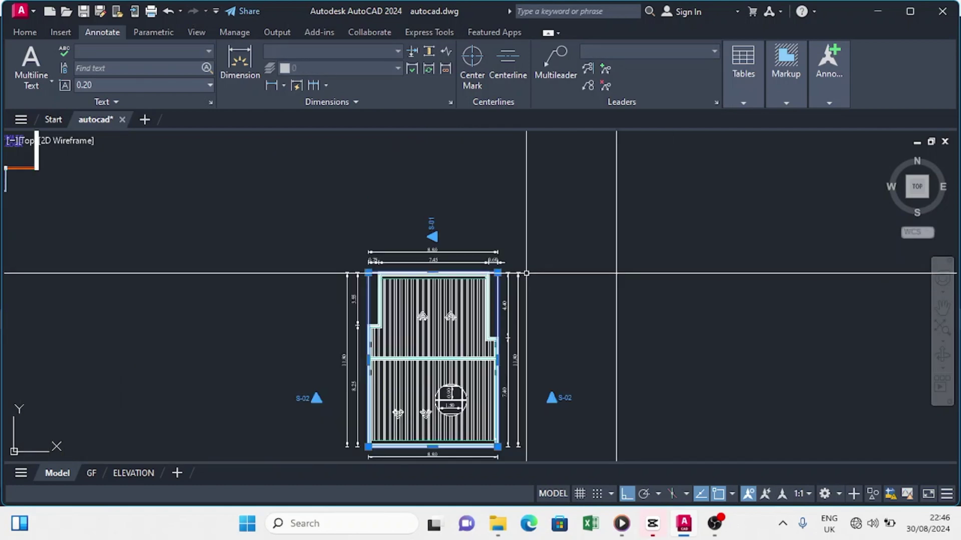
Draw a leader line from the circular detail's horizontal member out past the right-hand dimensions, ending in a short horizontal landing
{"action": "scroll", "coordinate": [526, 273], "scroll_direction": "up", "scroll_amount": 3}
{"action": "scroll", "coordinate": [440, 350], "scroll_direction": "down", "scroll_amount": 3}
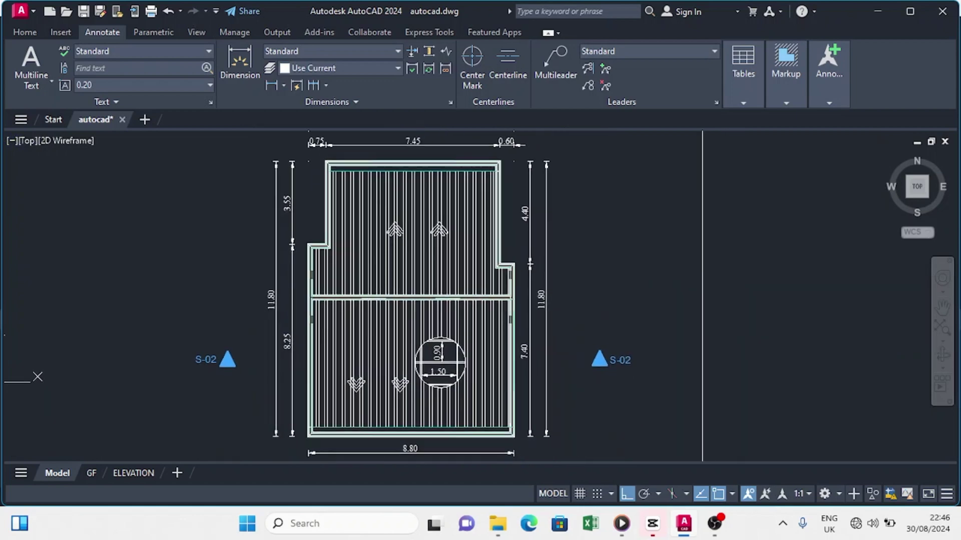
{"action": "scroll", "coordinate": [460, 268], "scroll_direction": "up", "scroll_amount": 6}
{"action": "scroll", "coordinate": [474, 411], "scroll_direction": "down", "scroll_amount": 3}
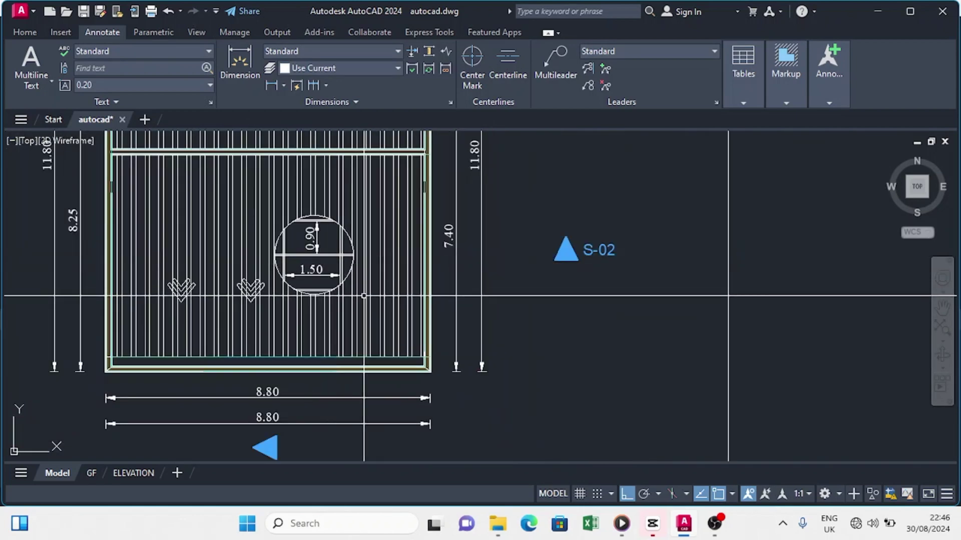
{"action": "scroll", "coordinate": [255, 373], "scroll_direction": "up", "scroll_amount": 2}
{"action": "scroll", "coordinate": [253, 249], "scroll_direction": "down", "scroll_amount": 2}
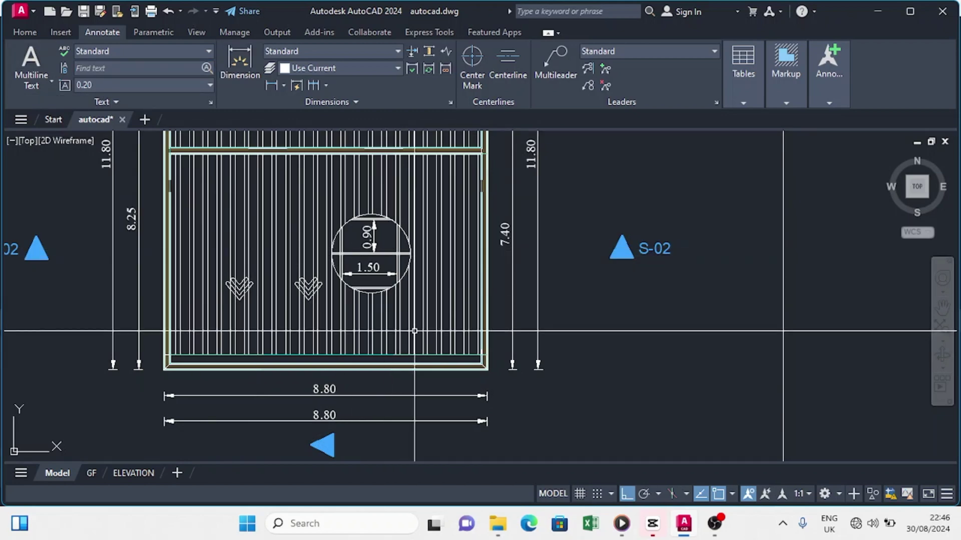
{"action": "scroll", "coordinate": [409, 371], "scroll_direction": "up", "scroll_amount": 4}
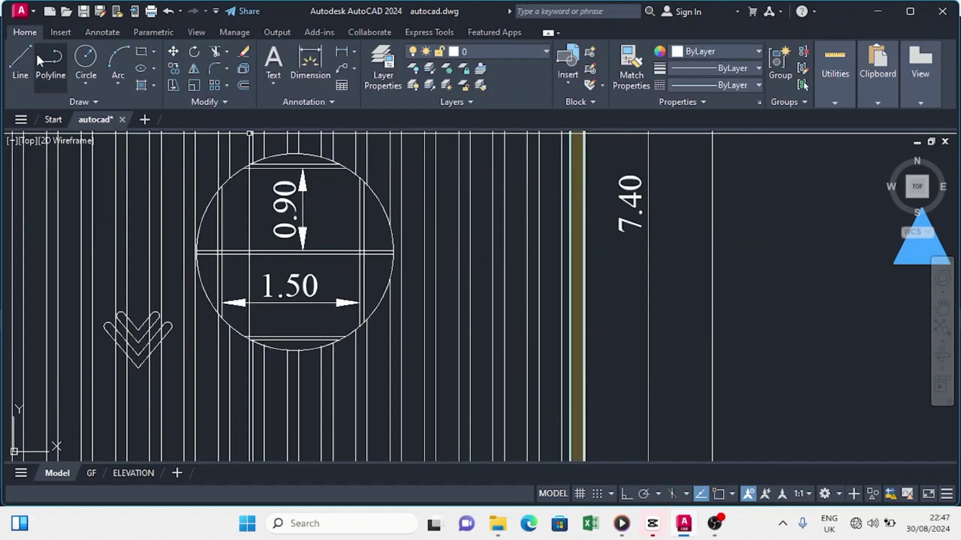
{"action": "left_click", "coordinate": [20, 62]}
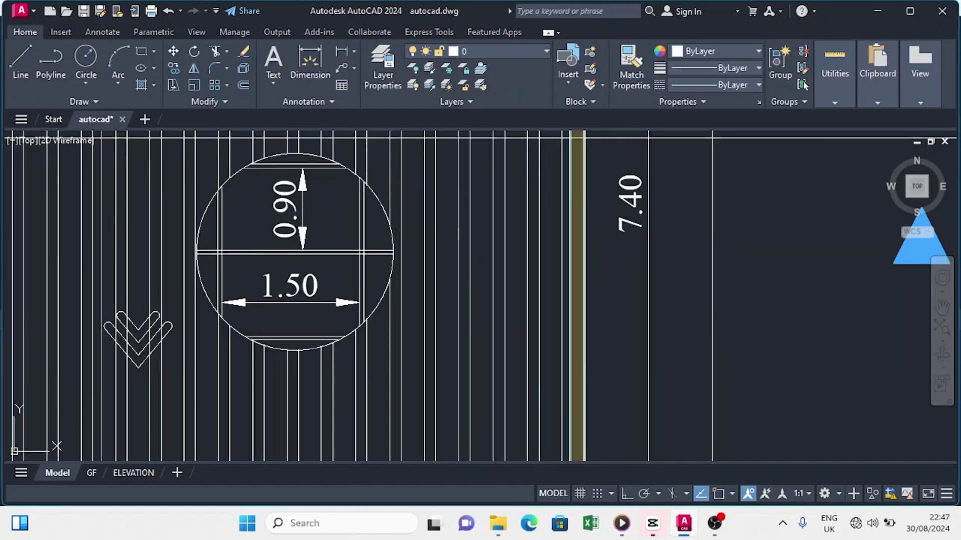
{"action": "scroll", "coordinate": [314, 256], "scroll_direction": "up", "scroll_amount": 1}
{"action": "left_click", "coordinate": [325, 250]}
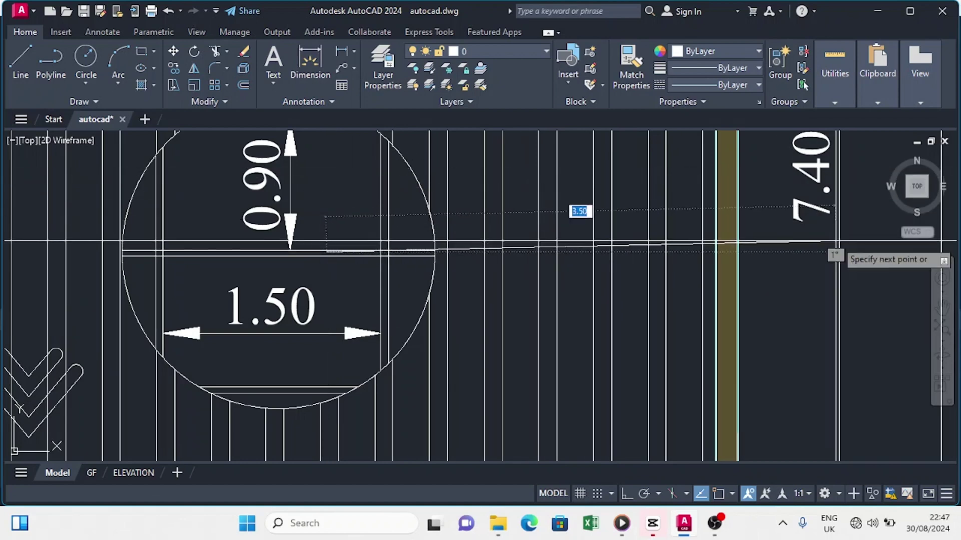
{"action": "scroll", "coordinate": [836, 241], "scroll_direction": "down", "scroll_amount": 5}
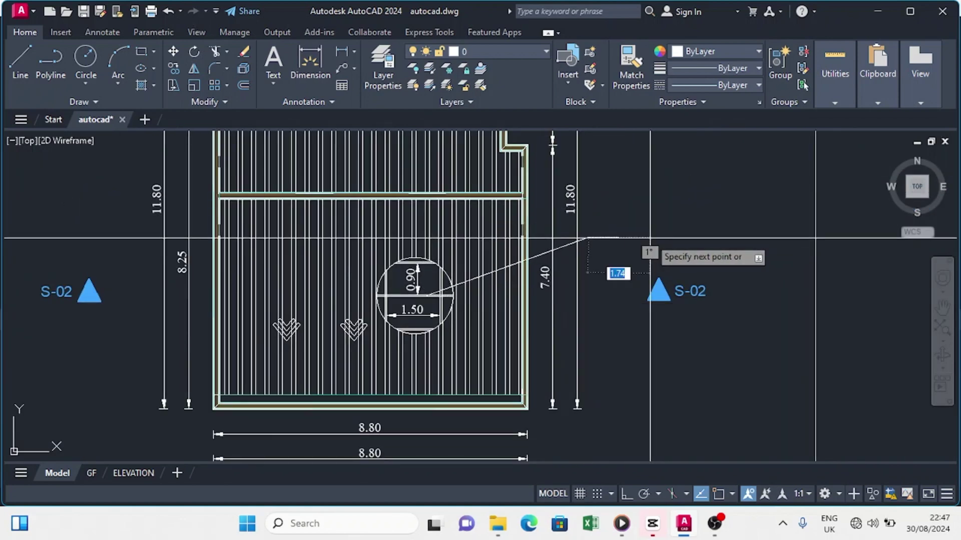
{"action": "left_click", "coordinate": [588, 239]}
{"action": "left_click", "coordinate": [665, 238]}
{"action": "key", "text": "Escape"}
Copy the leader just below the original so that it starts at the framing detail's right vertical member
{"action": "scroll", "coordinate": [525, 309], "scroll_direction": "up", "scroll_amount": 2}
{"action": "middle_click_drag", "start_coordinate": [371, 234], "coordinate": [351, 254]}
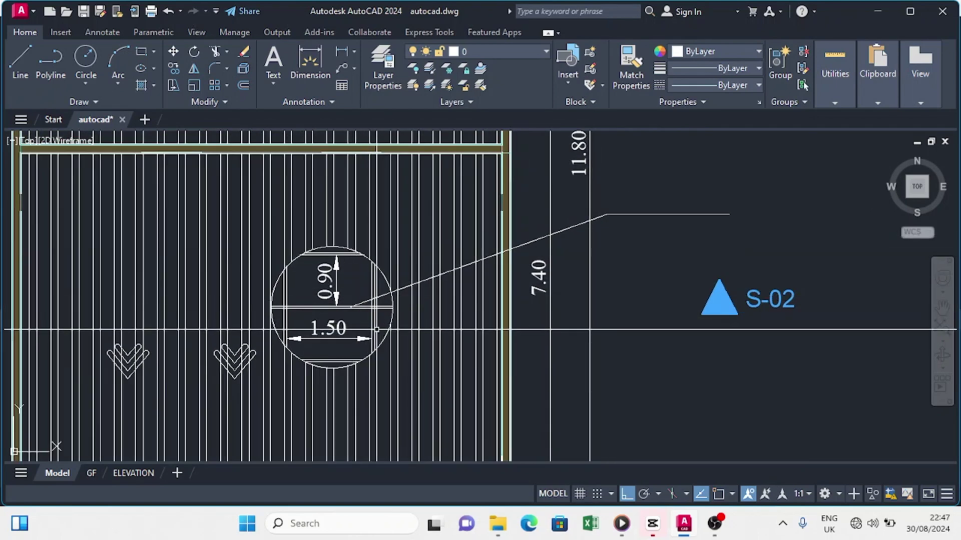
{"action": "middle_click_drag", "start_coordinate": [374, 328], "coordinate": [350, 285]}
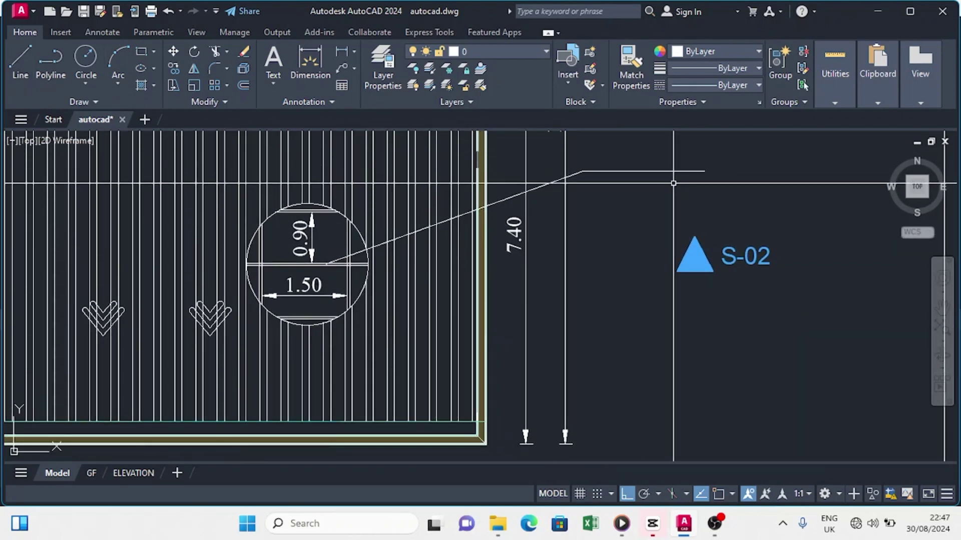
{"action": "left_click", "coordinate": [648, 149]}
{"action": "left_click", "coordinate": [173, 68]}
{"action": "left_click", "coordinate": [351, 253]}
{"action": "left_click", "coordinate": [626, 493]}
{"action": "left_click", "coordinate": [359, 278]}
{"action": "scroll", "coordinate": [348, 290], "scroll_direction": "up", "scroll_amount": 2}
{"action": "key", "text": "Escape"}
Copy a leader twice to the roof plan's lower-right corner, starting one at the gutter strip and one at the outer wall
{"action": "scroll", "coordinate": [348, 290], "scroll_direction": "down", "scroll_amount": 3}
{"action": "scroll", "coordinate": [536, 234], "scroll_direction": "up", "scroll_amount": 1}
{"action": "left_click", "coordinate": [440, 273]}
{"action": "left_click", "coordinate": [173, 68]}
{"action": "left_click", "coordinate": [496, 282]}
{"action": "middle_click_drag", "start_coordinate": [493, 384], "coordinate": [497, 223]}
{"action": "left_click", "coordinate": [516, 262]}
{"action": "left_click", "coordinate": [507, 310]}
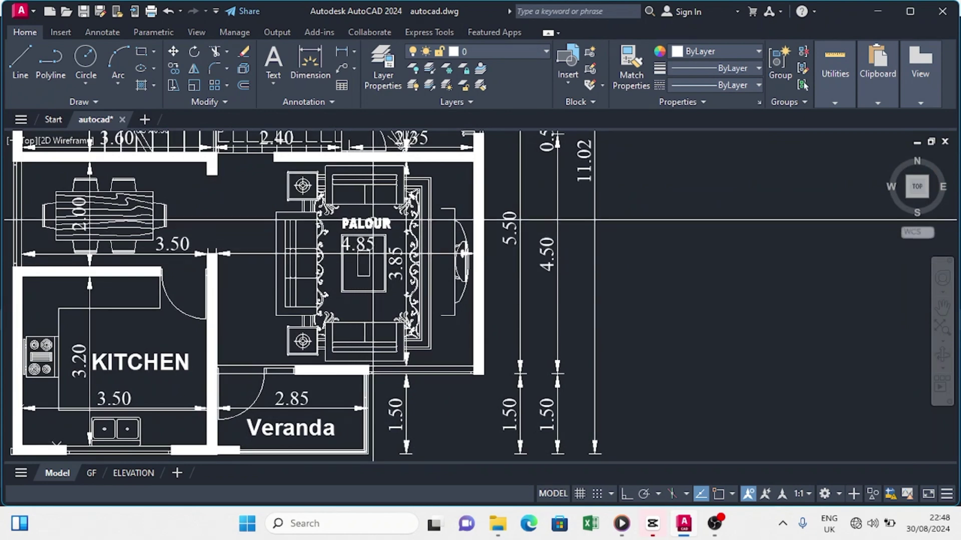
Copy the PALOUR room label from the floor plan onto the landing of the upper framing detail leader
{"action": "left_click", "coordinate": [372, 222]}
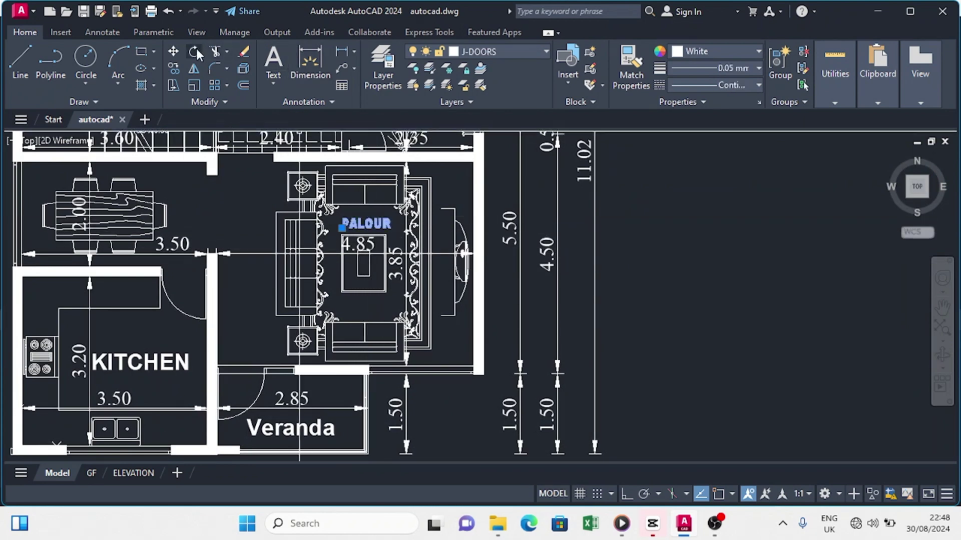
{"action": "left_click", "coordinate": [173, 68]}
{"action": "left_click", "coordinate": [345, 221]}
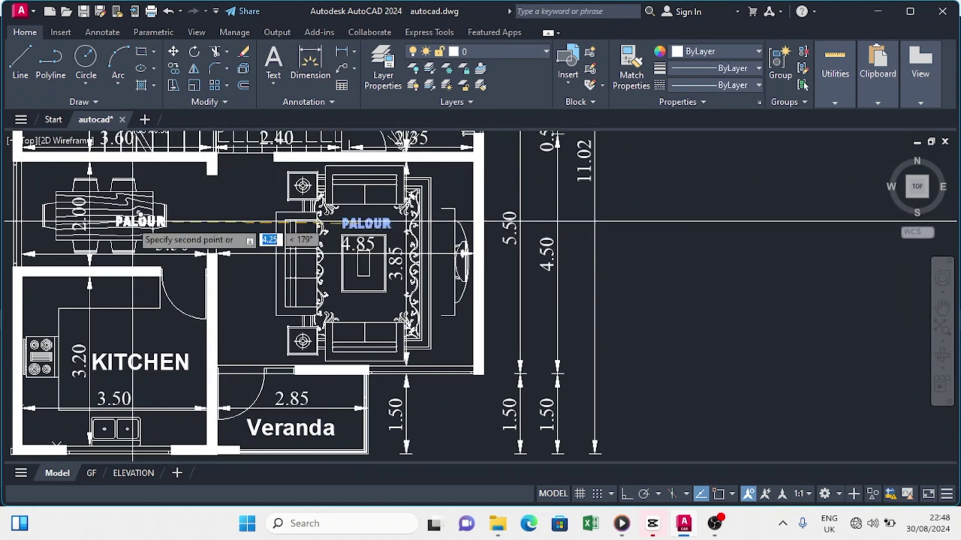
{"action": "scroll", "coordinate": [350, 225], "scroll_direction": "down", "scroll_amount": 5}
{"action": "scroll", "coordinate": [595, 396], "scroll_direction": "up", "scroll_amount": 8}
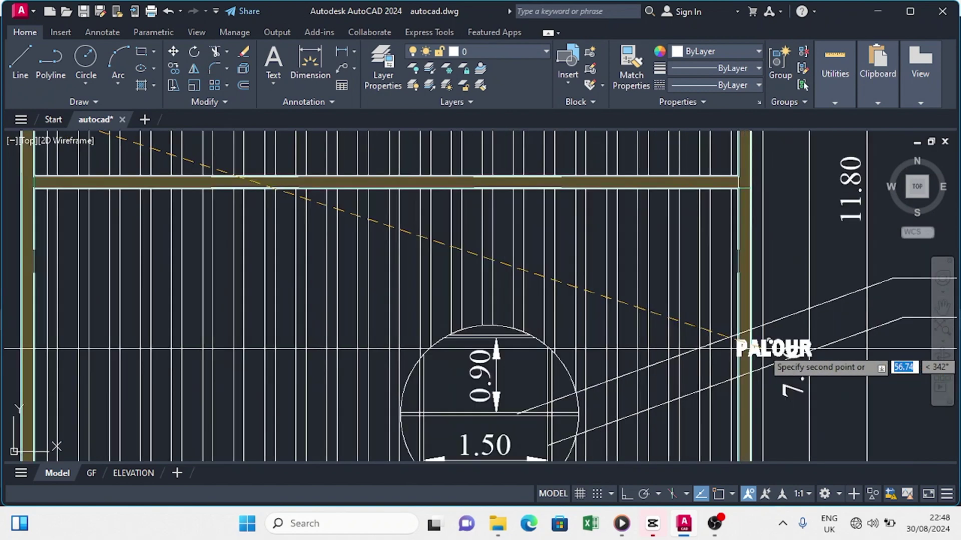
{"action": "left_click", "coordinate": [642, 230]}
{"action": "key", "text": "Escape"}
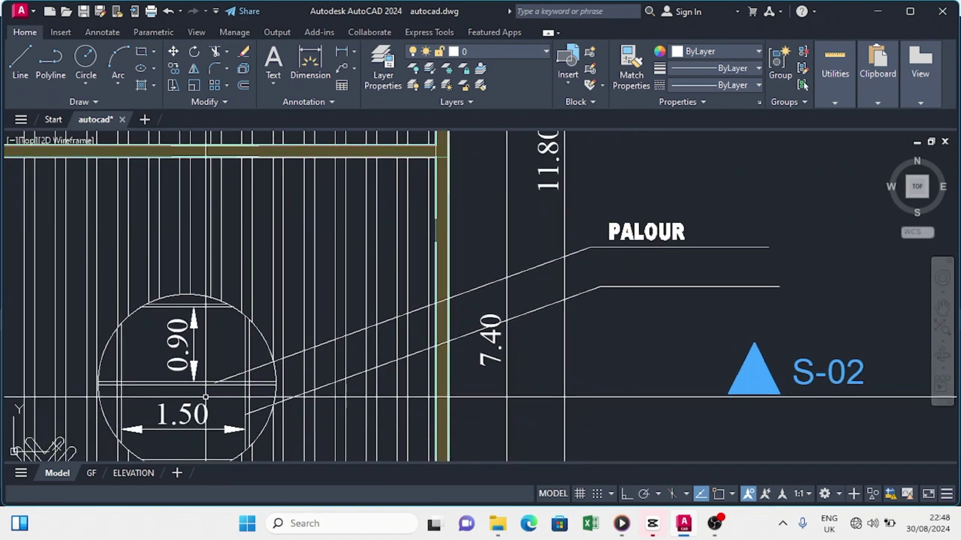
Change the copied label's text to "Puline ( 4cm x 4cm)"
{"action": "middle_click_drag", "start_coordinate": [96, 401], "coordinate": [97, 318]}
{"action": "mouse_move", "coordinate": [601, 237]}
{"action": "middle_mouse_down"}
{"action": "mouse_move", "coordinate": [500, 307]}
{"action": "mouse_move", "coordinate": [478, 334]}
{"action": "middle_mouse_up"}
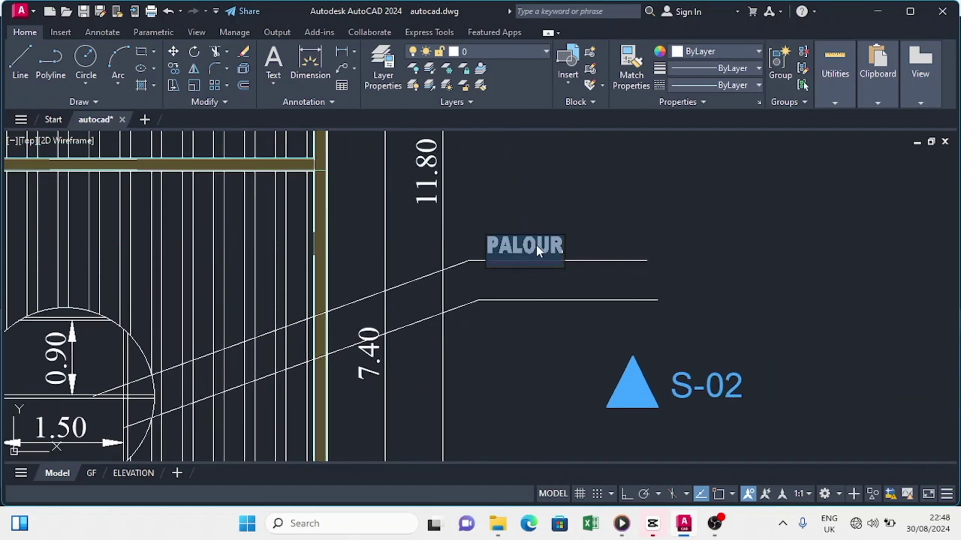
{"action": "key", "text": "BackSpace"}
{"action": "type", "text": "Pur"}
{"action": "key", "text": "BackSpace"}
{"action": "type", "text": "ling"}
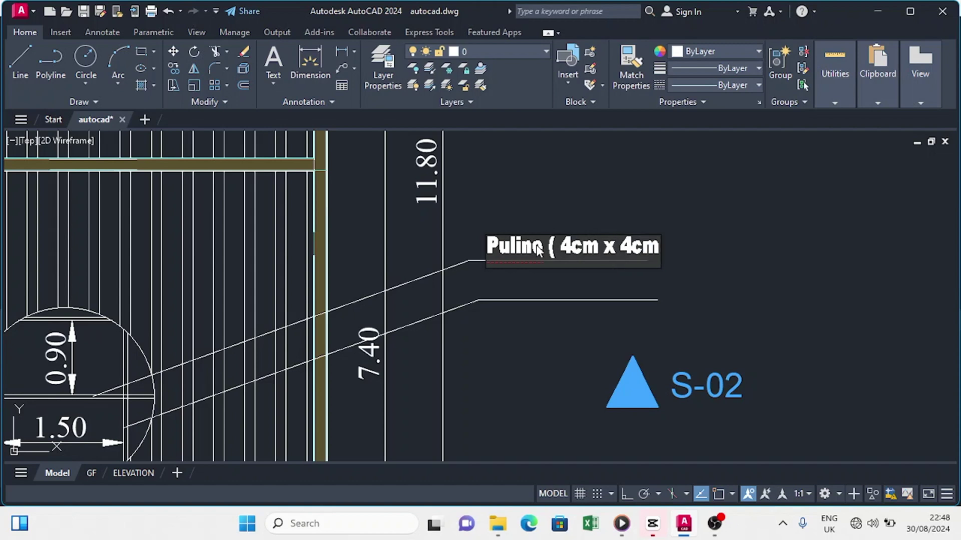
{"action": "left_click", "coordinate": [545, 200]}
{"action": "key", "text": "Escape"}
Copy the Puline label down onto the second framing detail leader
{"action": "left_click", "coordinate": [536, 251]}
{"action": "left_click", "coordinate": [173, 68]}
{"action": "left_click", "coordinate": [719, 259]}
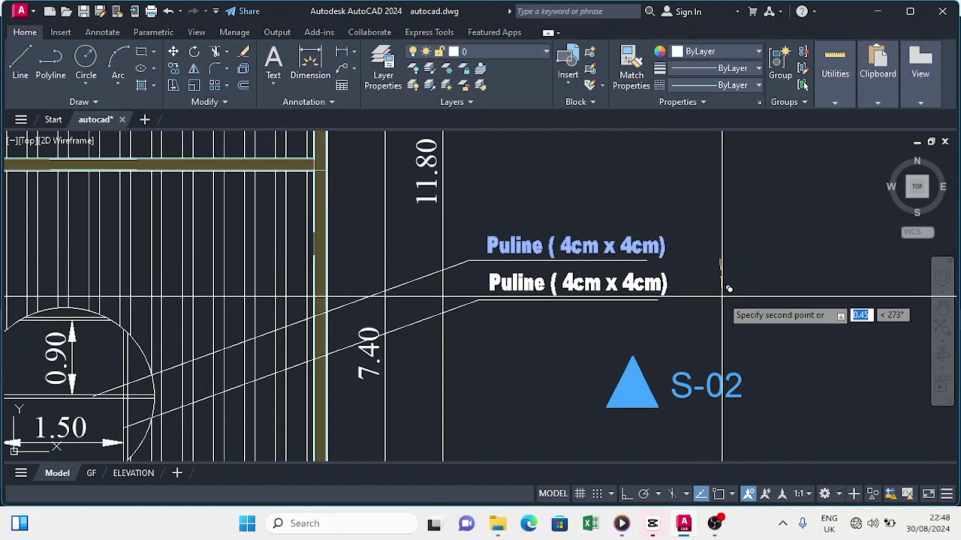
{"action": "left_click", "coordinate": [722, 297]}
{"action": "key", "text": "Escape"}
Lengthen the Puline leader's landing to reach the end of its label
{"action": "left_click", "coordinate": [637, 261]}
{"action": "left_click", "coordinate": [647, 261]}
{"action": "left_click", "coordinate": [667, 260]}
{"action": "left_click", "coordinate": [646, 301]}
{"action": "left_click", "coordinate": [657, 300]}
{"action": "key", "text": "Escape"}
{"action": "key", "text": "Escape"}
Change the second leader's label to "Rafter ( 5cm x 12cm)"
{"action": "double_click", "coordinate": [540, 290]}
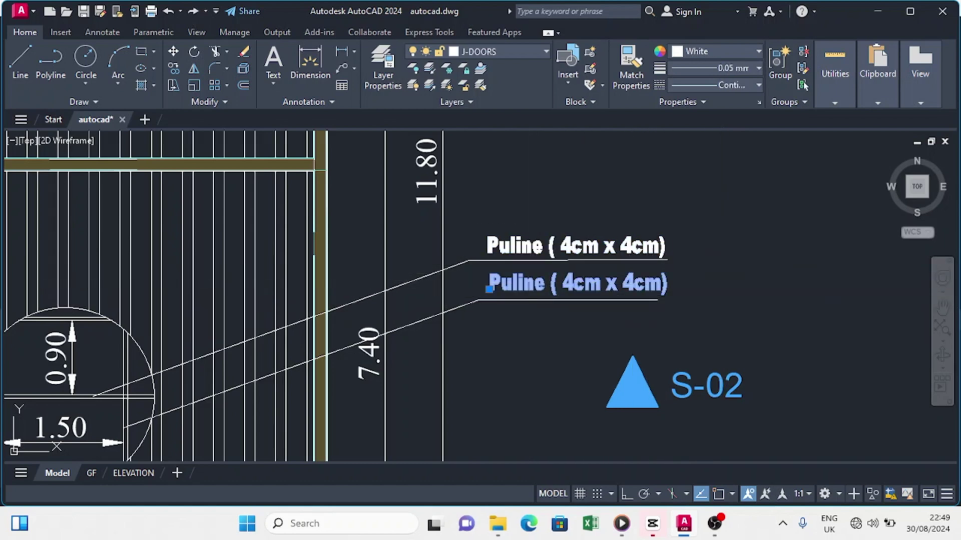
{"action": "left_click", "coordinate": [545, 285]}
{"action": "key", "text": "BackSpace"}
{"action": "key", "text": "BackSpace"}
{"action": "key", "text": "BackSpace"}
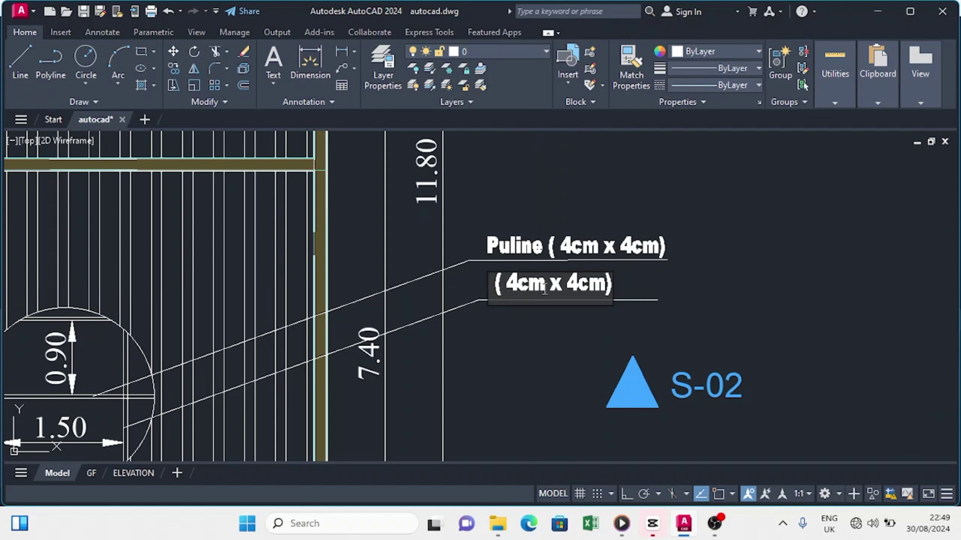
{"action": "type", "text": "Rafter"}
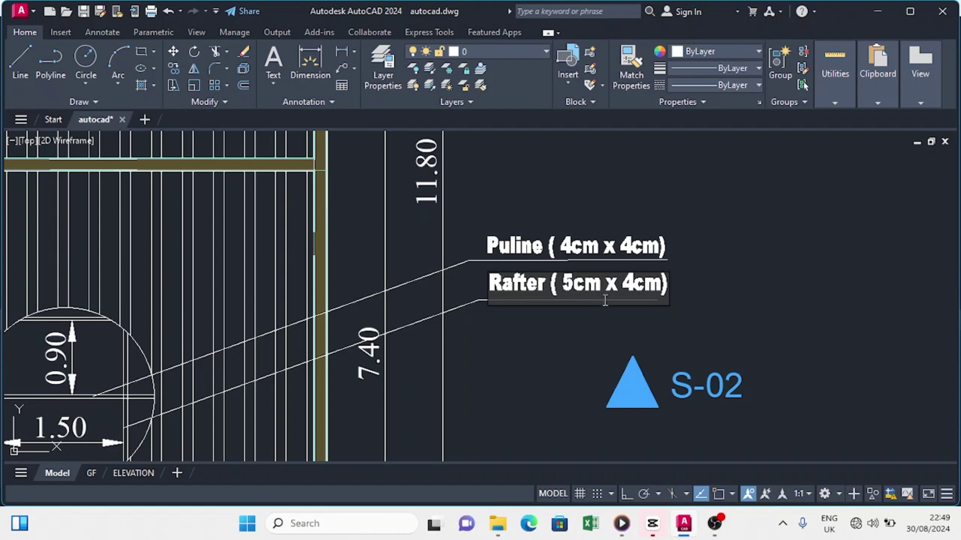
{"action": "key", "text": "BackSpace"}
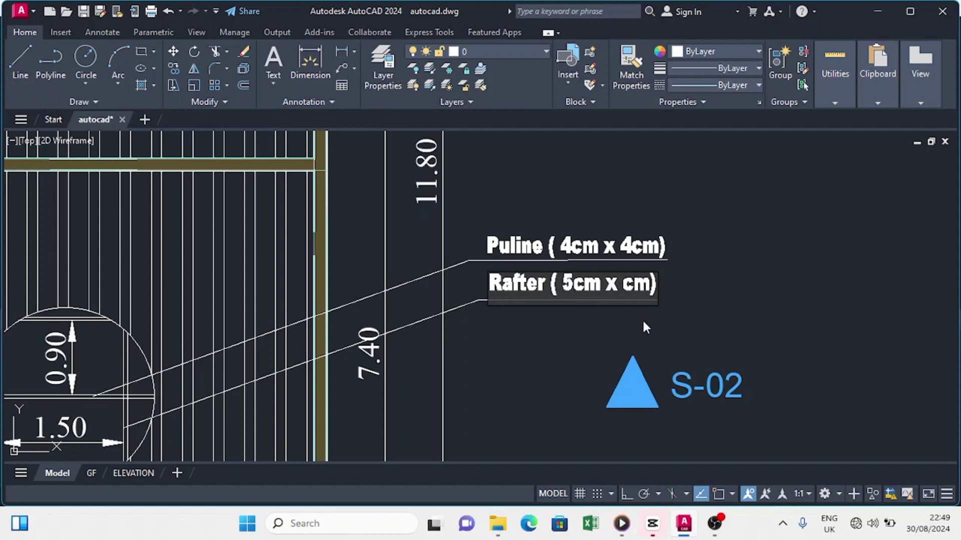
{"action": "type", "text": "12"}
{"action": "left_click", "coordinate": [713, 263]}
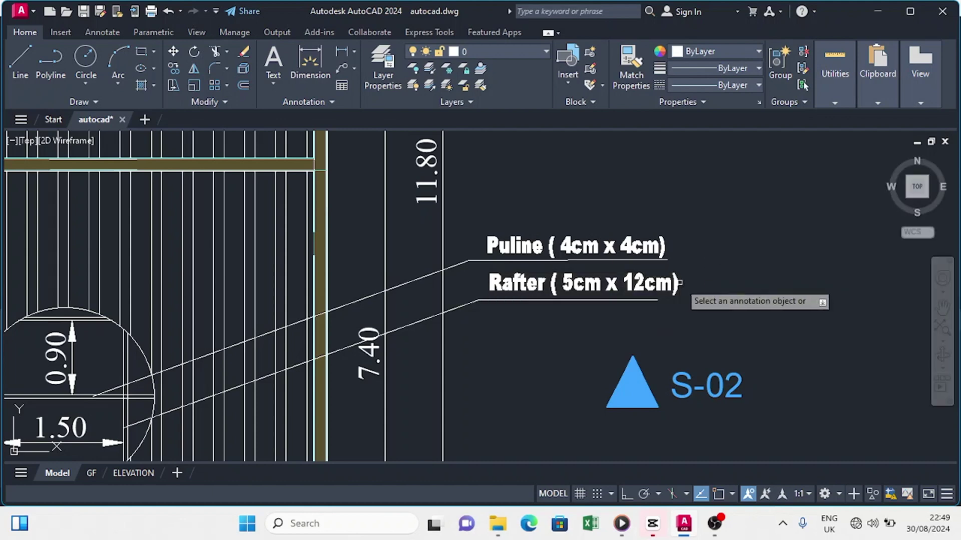
Stretch the Rafter leader's landing horizontally with Ortho on so that it spans the full label
{"action": "scroll", "coordinate": [672, 287], "scroll_direction": "up", "scroll_amount": 2}
{"action": "key", "text": "Escape"}
{"action": "left_click", "coordinate": [623, 320]}
{"action": "left_click", "coordinate": [636, 320]}
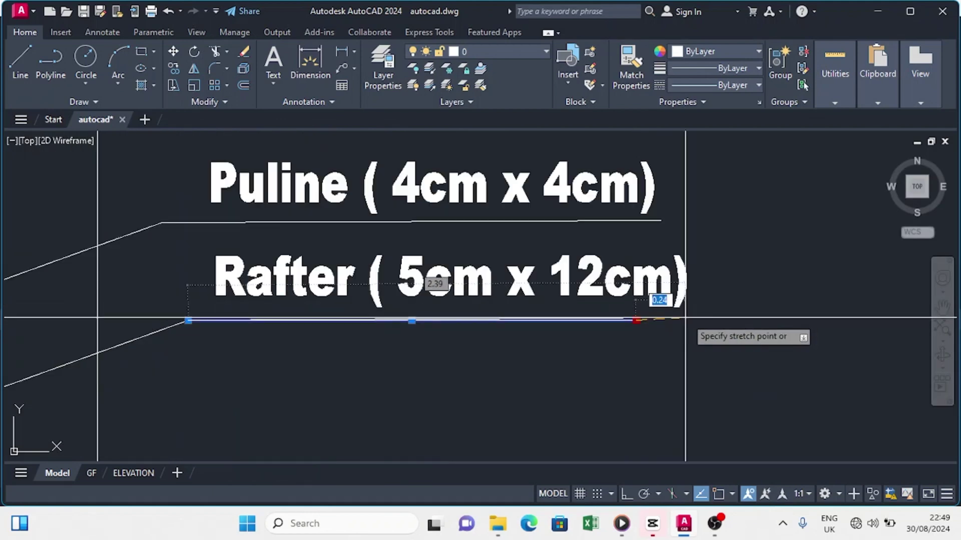
{"action": "left_click", "coordinate": [630, 494]}
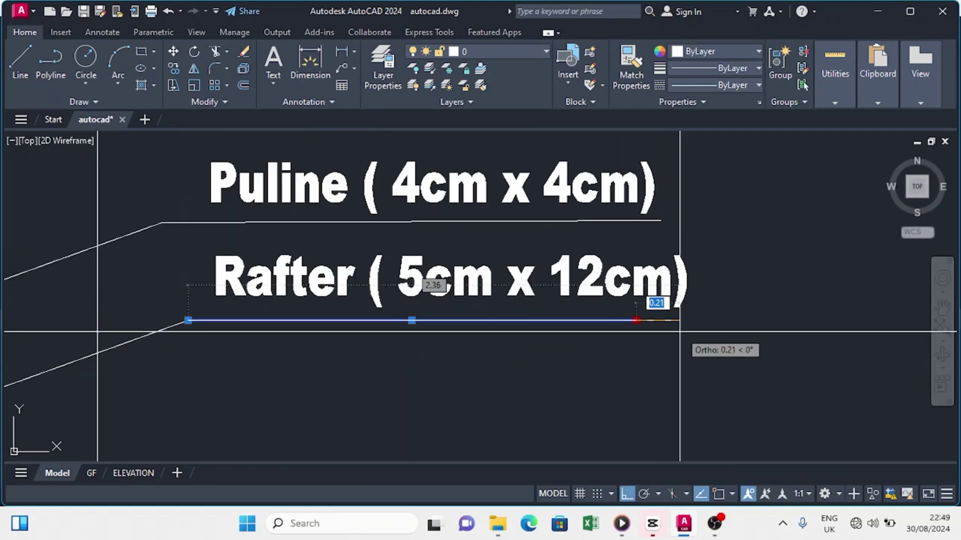
{"action": "left_click", "coordinate": [686, 318]}
{"action": "key", "text": "Escape"}
{"action": "scroll", "coordinate": [495, 321], "scroll_direction": "down", "scroll_amount": 3}
{"action": "middle_click_drag", "start_coordinate": [476, 350], "coordinate": [476, 267]}
{"action": "scroll", "coordinate": [453, 278], "scroll_direction": "down", "scroll_amount": 1}
{"action": "middle_click_drag", "start_coordinate": [369, 348], "coordinate": [369, 233]}
{"action": "mouse_move", "coordinate": [416, 256]}
{"action": "middle_mouse_down"}
{"action": "mouse_move", "coordinate": [433, 274]}
{"action": "mouse_move", "coordinate": [434, 303]}
{"action": "middle_mouse_up"}
{"action": "left_click", "coordinate": [362, 238]}
{"action": "left_click", "coordinate": [391, 236]}
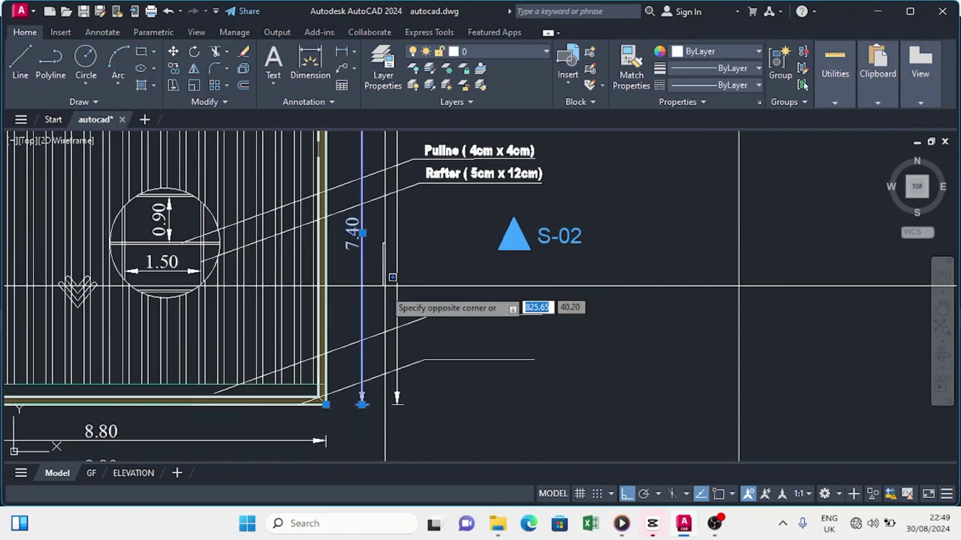
{"action": "key", "text": "Escape"}
Copy a framing label down onto the upper of the two leaders at the roof plan's lower-right corner
{"action": "scroll", "coordinate": [309, 367], "scroll_direction": "down", "scroll_amount": 4}
{"action": "scroll", "coordinate": [315, 368], "scroll_direction": "up", "scroll_amount": 5}
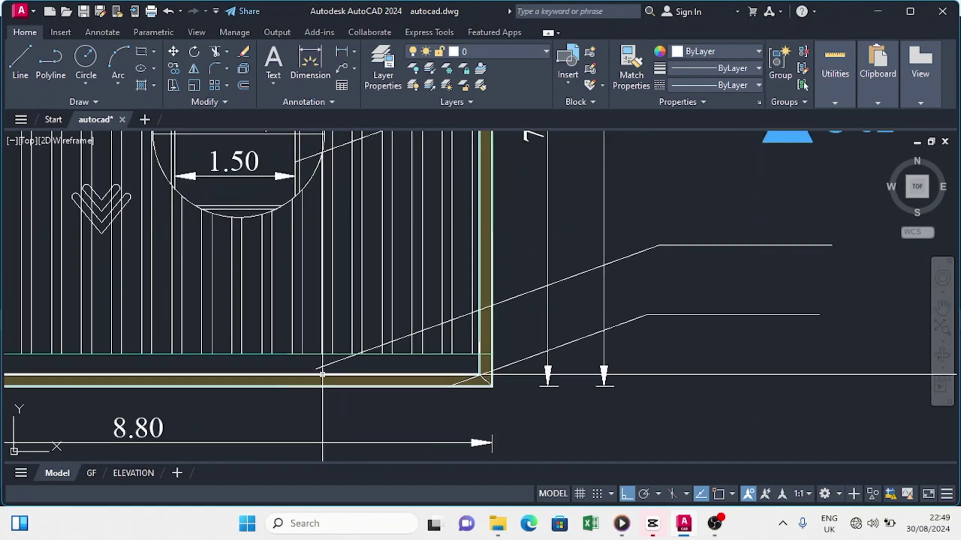
{"action": "scroll", "coordinate": [325, 367], "scroll_direction": "down", "scroll_amount": 2}
{"action": "middle_click_drag", "start_coordinate": [614, 281], "coordinate": [570, 351]}
{"action": "left_click", "coordinate": [514, 196]}
{"action": "left_click", "coordinate": [173, 68]}
{"action": "left_click", "coordinate": [659, 182]}
{"action": "left_click", "coordinate": [685, 334]}
{"action": "key", "text": "Escape"}
Change the copied label's text to "Gutter"
{"action": "double_click", "coordinate": [583, 351]}
{"action": "type", "text": "Gutter"}
{"action": "key", "text": "Return"}
{"action": "scroll", "coordinate": [543, 357], "scroll_direction": "up", "scroll_amount": 2}
{"action": "key", "text": "Escape"}
{"action": "scroll", "coordinate": [532, 351], "scroll_direction": "down", "scroll_amount": 2}
{"action": "scroll", "coordinate": [587, 386], "scroll_direction": "up", "scroll_amount": 2}
Shorten the Gutter leader's landing and move the label left and down so it sits just above the line
{"action": "left_click", "coordinate": [511, 304]}
{"action": "left_click", "coordinate": [546, 305]}
{"action": "left_click", "coordinate": [461, 305]}
{"action": "left_click", "coordinate": [434, 287]}
{"action": "left_click", "coordinate": [411, 295]}
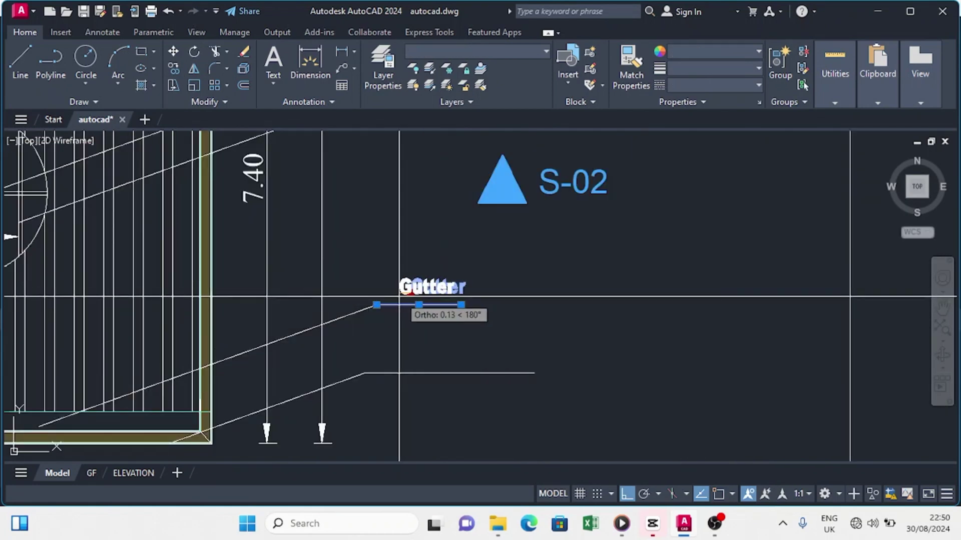
{"action": "left_click", "coordinate": [393, 298]}
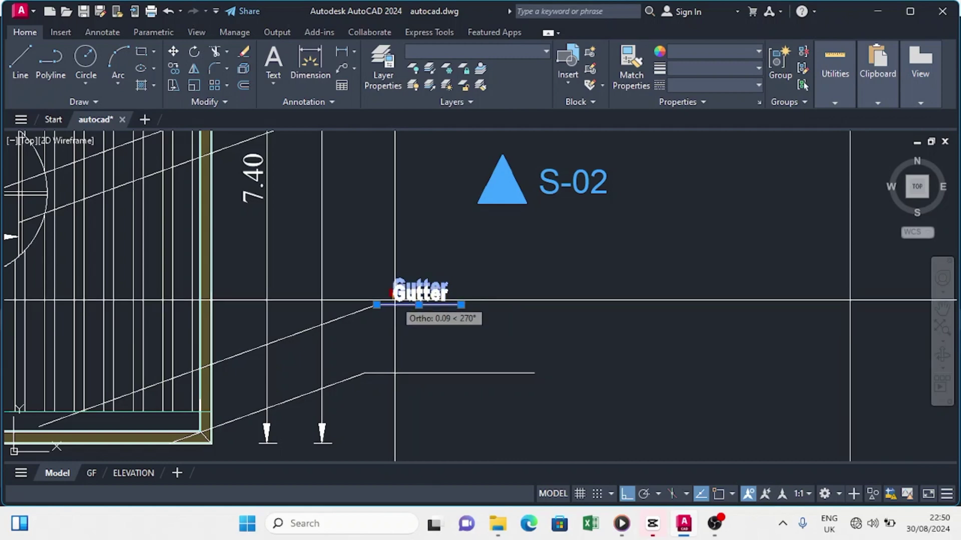
{"action": "key", "text": "Escape"}
Copy the Gutter label down to the leader that points at the outer wall
{"action": "scroll", "coordinate": [393, 292], "scroll_direction": "down", "scroll_amount": 3}
{"action": "scroll", "coordinate": [277, 357], "scroll_direction": "up", "scroll_amount": 3}
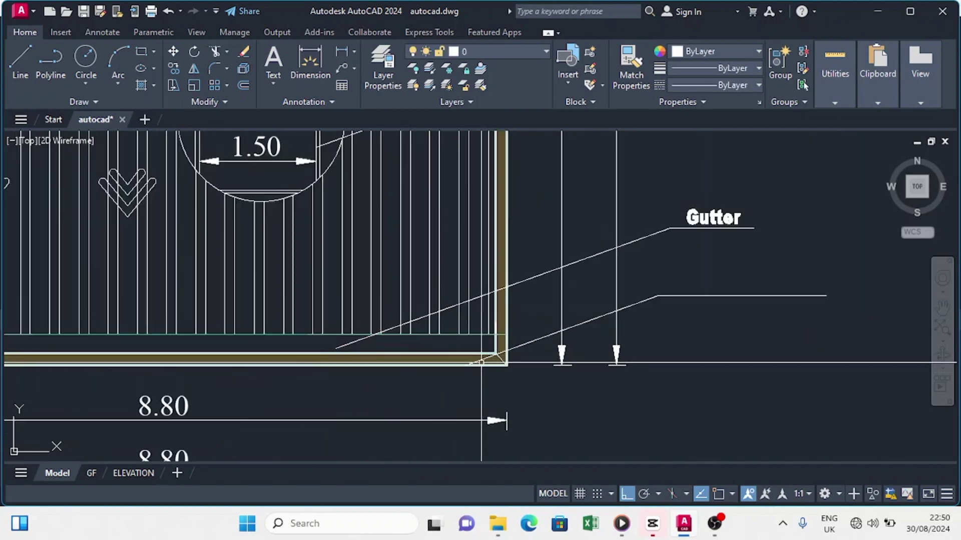
{"action": "middle_click_drag", "start_coordinate": [487, 361], "coordinate": [401, 367]}
{"action": "middle_click_drag", "start_coordinate": [533, 354], "coordinate": [482, 368]}
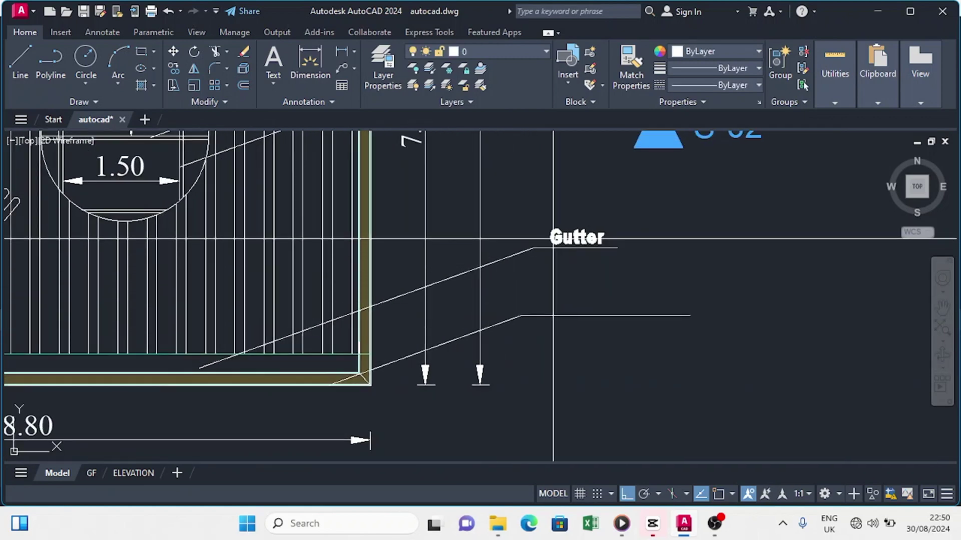
{"action": "left_click", "coordinate": [578, 239]}
{"action": "left_click", "coordinate": [173, 70]}
{"action": "left_click", "coordinate": [633, 205]}
{"action": "left_click", "coordinate": [644, 273]}
{"action": "key", "text": "Escape"}
Move the copied label left to the start of the lower leader's landing
{"action": "left_click", "coordinate": [563, 307]}
{"action": "left_click", "coordinate": [549, 314]}
{"action": "left_click", "coordinate": [534, 313]}
{"action": "key", "text": "Return"}
Change the lower leader's label to "Parapet Wall"
{"action": "double_click", "coordinate": [552, 304]}
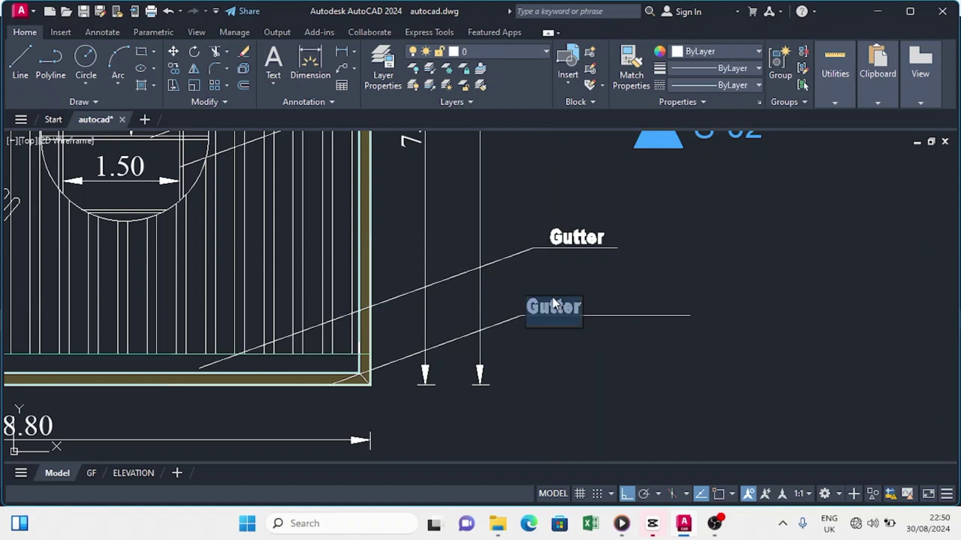
{"action": "key", "text": "BackSpace"}
{"action": "type", "text": "Parapet Wall"}
{"action": "left_click", "coordinate": [677, 279]}
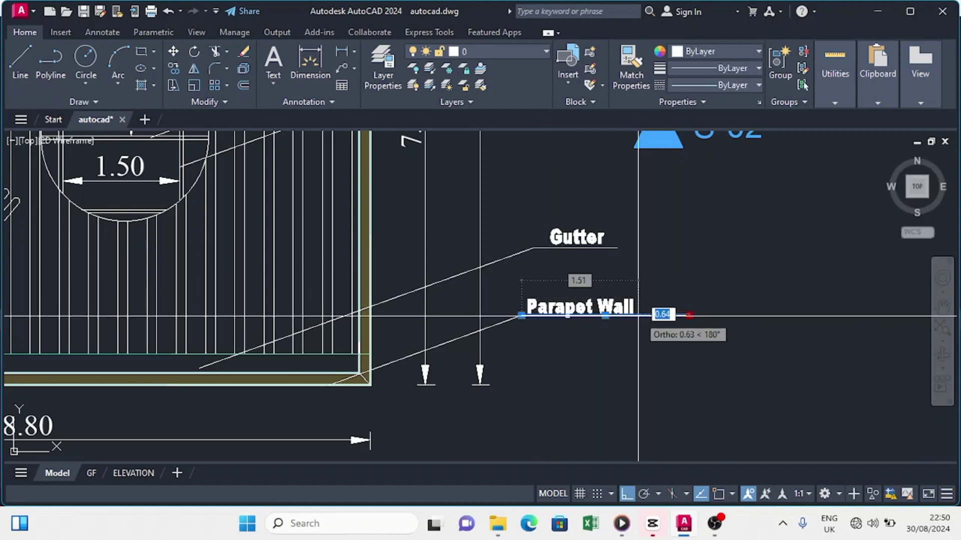
Move the S-02 section marker on the roof plan's left side horizontally closer to the dimension lines
{"action": "scroll", "coordinate": [700, 300], "scroll_direction": "down", "scroll_amount": 6}
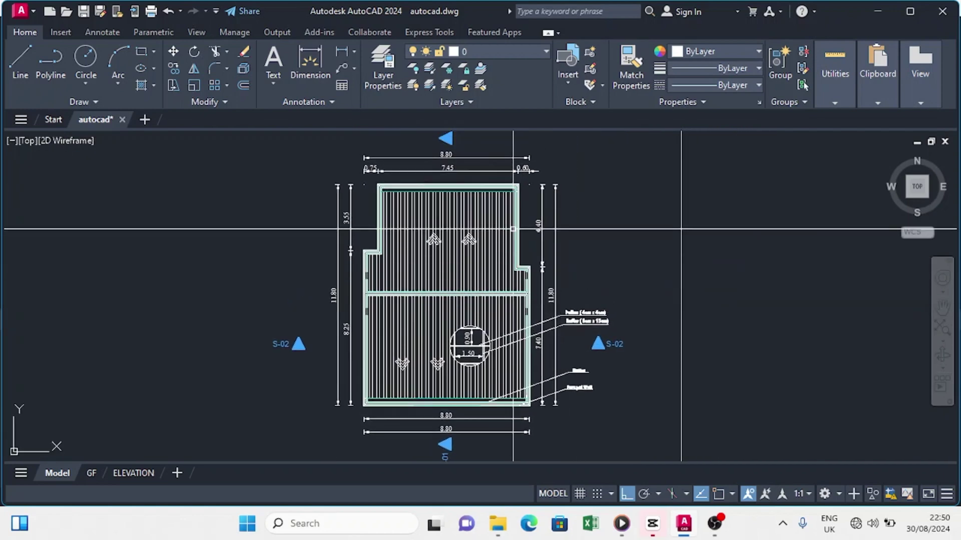
{"action": "scroll", "coordinate": [508, 268], "scroll_direction": "down", "scroll_amount": 2}
{"action": "scroll", "coordinate": [397, 276], "scroll_direction": "up", "scroll_amount": 4}
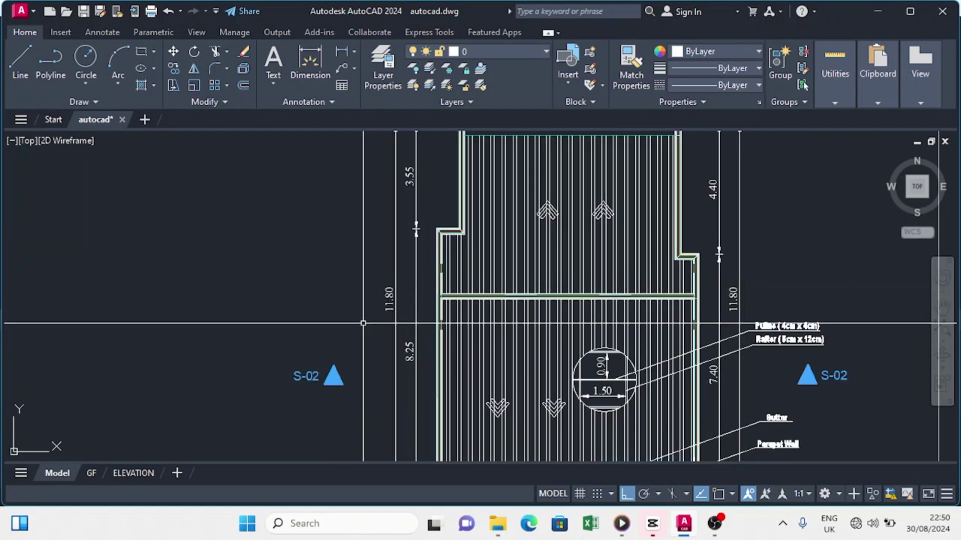
{"action": "left_click", "coordinate": [365, 321]}
{"action": "left_click", "coordinate": [291, 399]}
{"action": "left_click", "coordinate": [173, 51]}
{"action": "left_click", "coordinate": [306, 249]}
{"action": "left_click", "coordinate": [331, 250]}
{"action": "scroll", "coordinate": [450, 264], "scroll_direction": "down", "scroll_amount": 6}
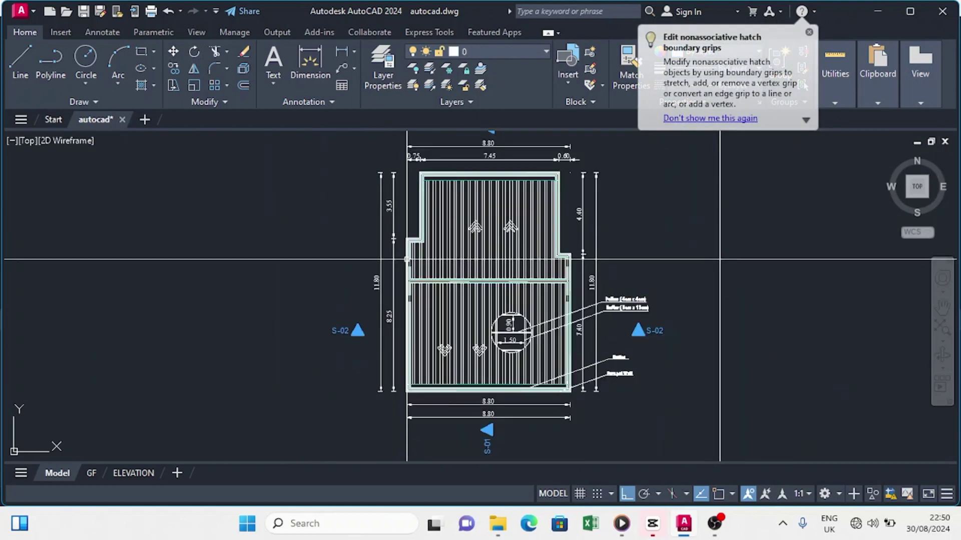
{"action": "scroll", "coordinate": [450, 263], "scroll_direction": "up", "scroll_amount": 1}
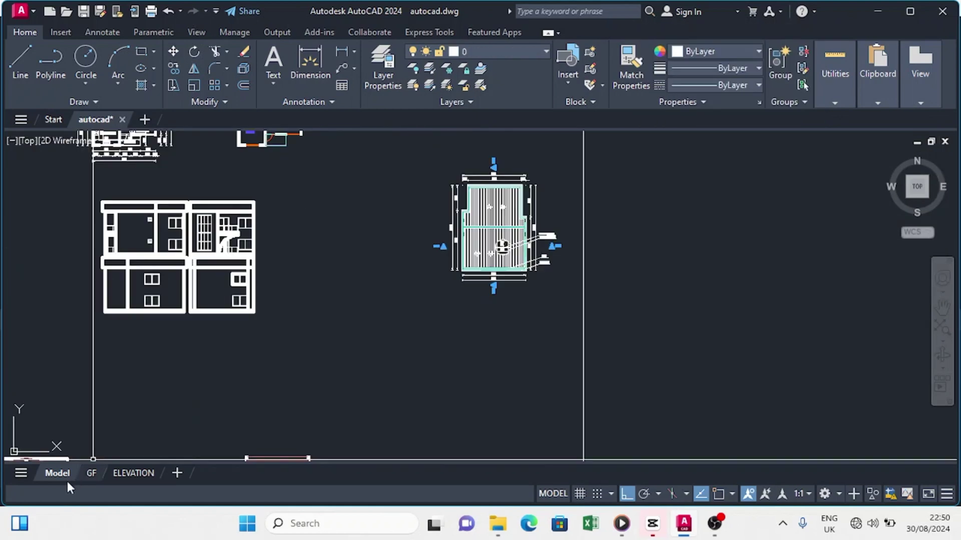
Create a copy of the ELEVATION layout and rename the copy "Roof Plan"
{"action": "left_click", "coordinate": [144, 475]}
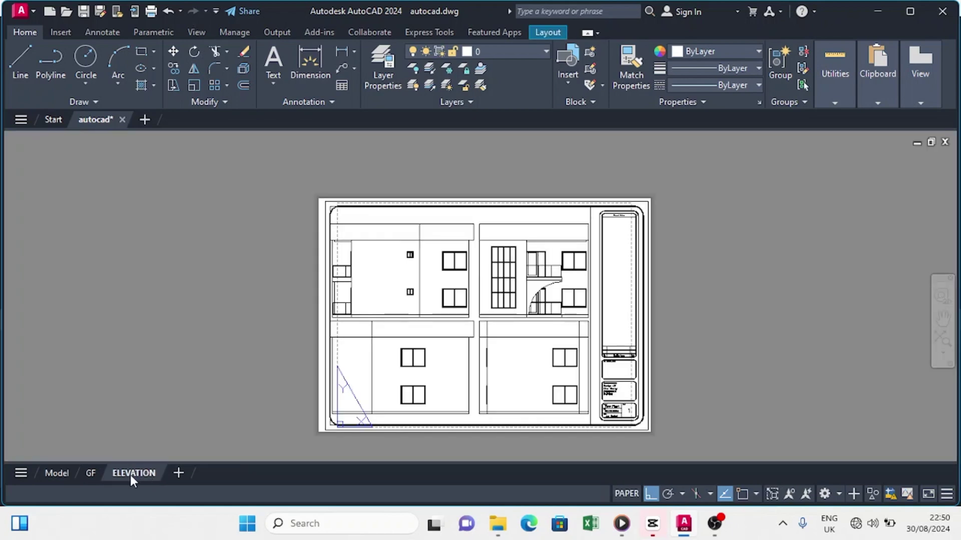
{"action": "right_click", "coordinate": [131, 473]}
{"action": "left_click", "coordinate": [181, 186]}
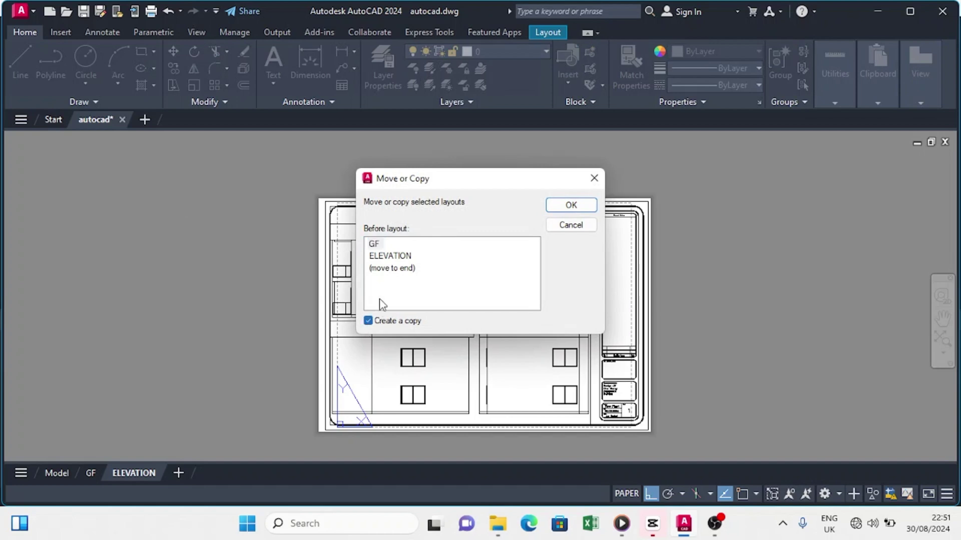
{"action": "left_click", "coordinate": [552, 207]}
{"action": "left_click", "coordinate": [197, 473]}
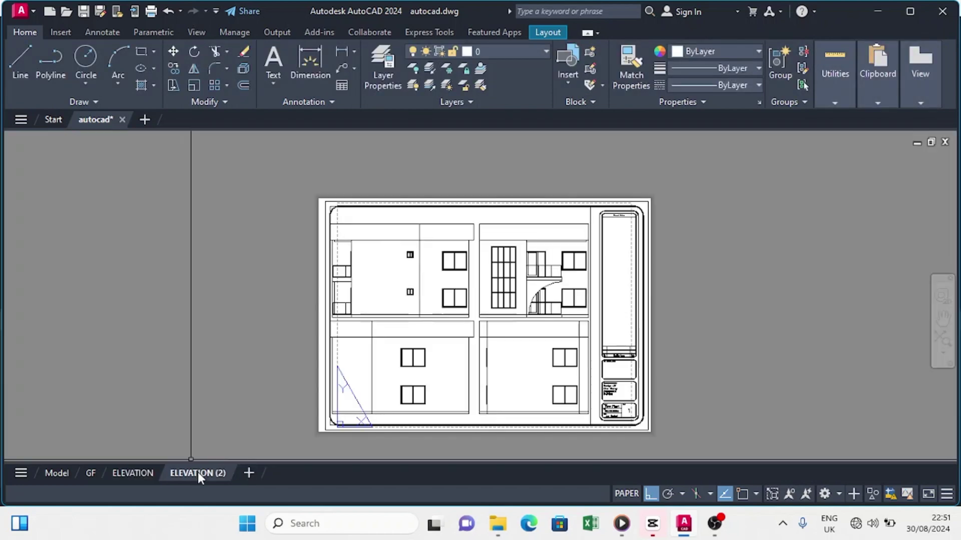
{"action": "double_click", "coordinate": [197, 472]}
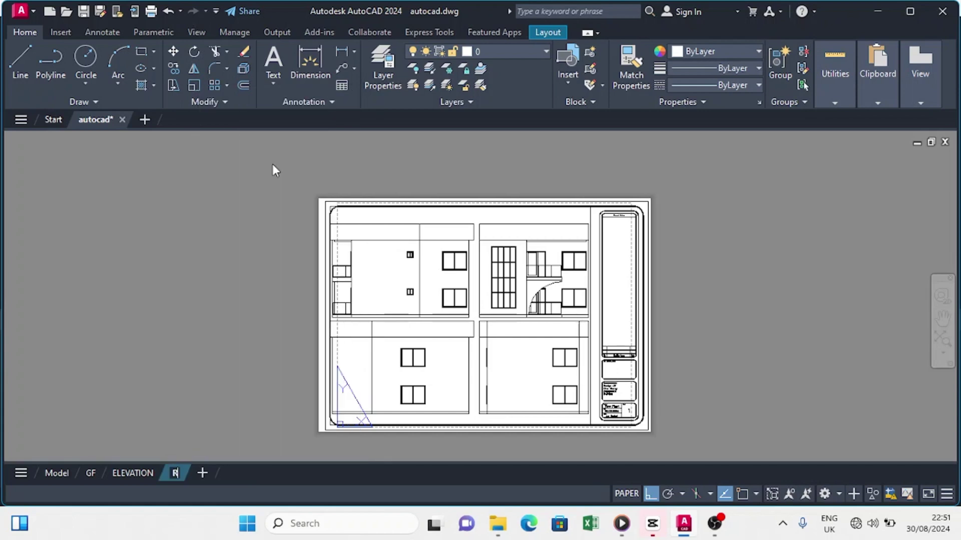
{"action": "type", "text": "Roof Plan"}
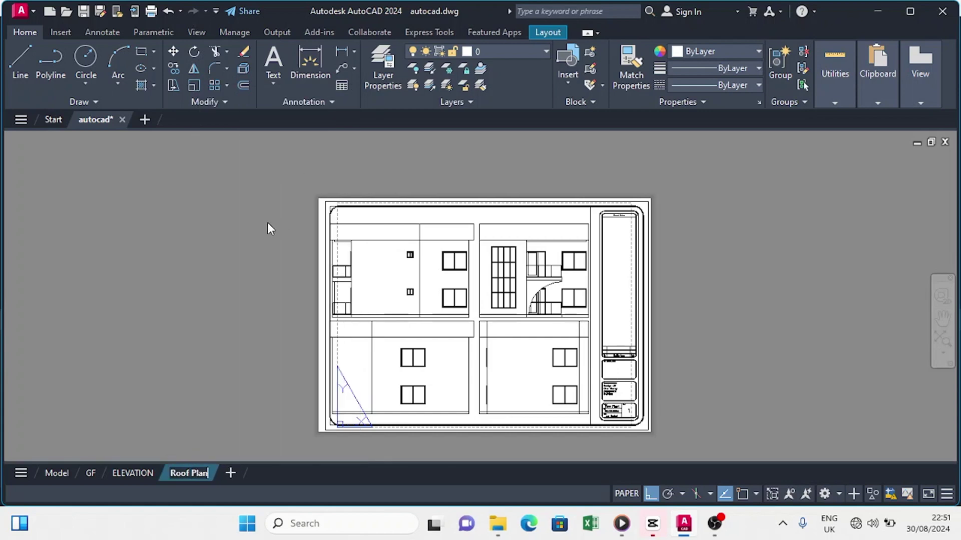
{"action": "left_click", "coordinate": [273, 219]}
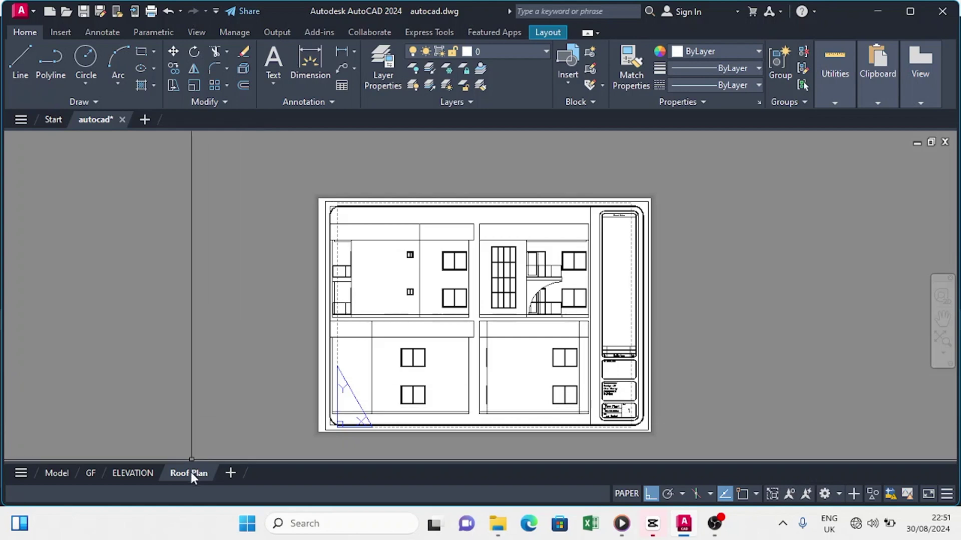
Reframe the Roof Plan layout's viewport so the whole roof plan with its dimensions and section markers fits the sheet, then return to paper space
{"action": "left_click", "coordinate": [631, 496]}
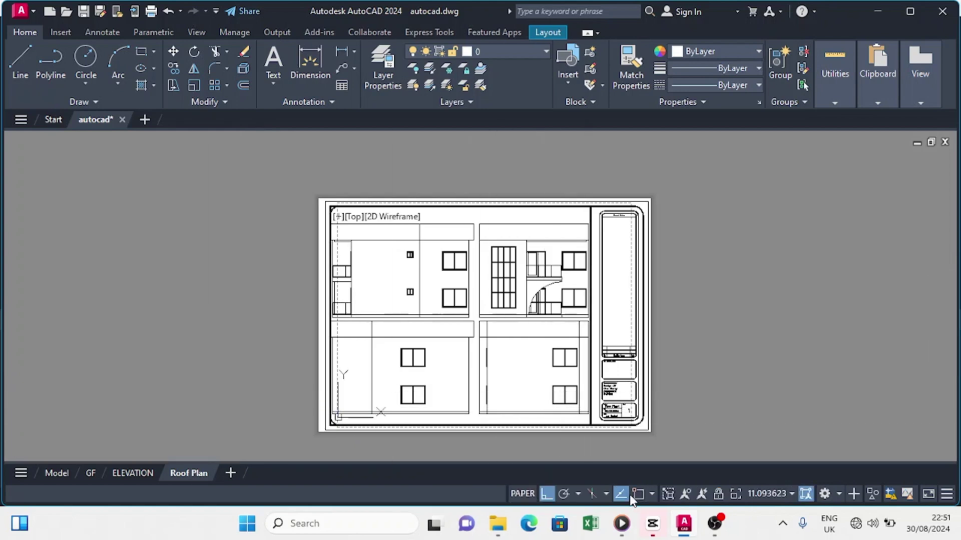
{"action": "scroll", "coordinate": [443, 309], "scroll_direction": "down", "scroll_amount": 5}
{"action": "middle_click_drag", "start_coordinate": [481, 309], "coordinate": [408, 310]}
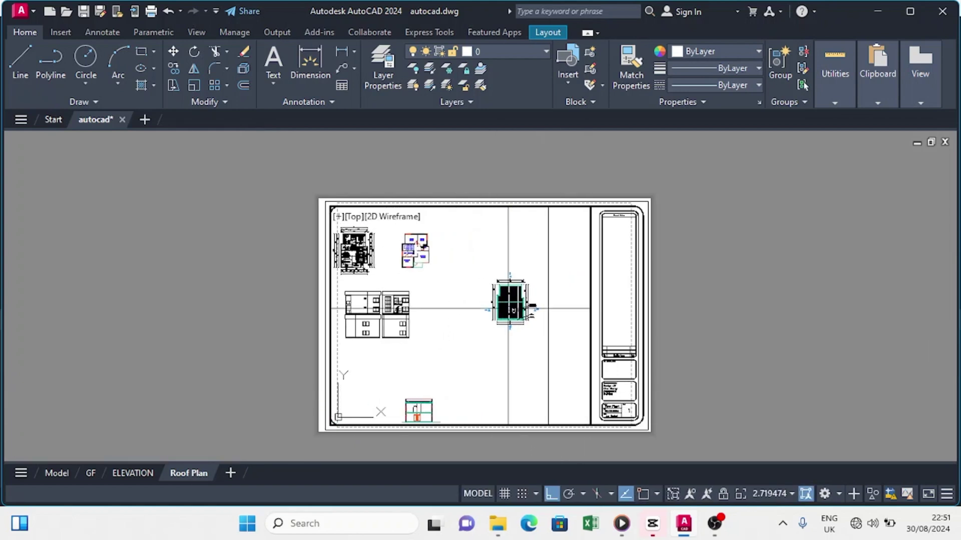
{"action": "scroll", "coordinate": [510, 311], "scroll_direction": "up", "scroll_amount": 8}
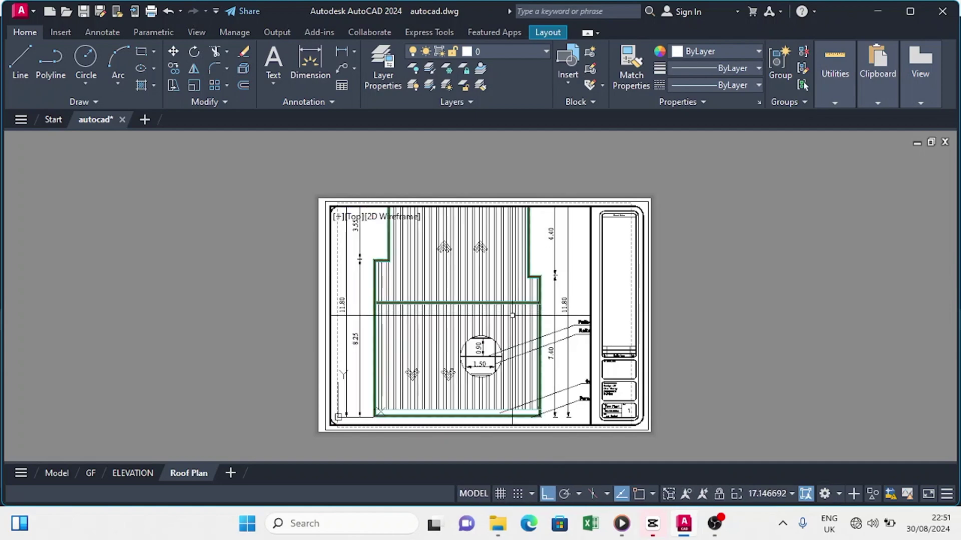
{"action": "scroll", "coordinate": [513, 314], "scroll_direction": "down", "scroll_amount": 2}
{"action": "middle_click_drag", "start_coordinate": [512, 317], "coordinate": [494, 323]}
{"action": "double_click", "coordinate": [615, 443]}
{"action": "scroll", "coordinate": [554, 414], "scroll_direction": "up", "scroll_amount": 2}
{"action": "middle_click_drag", "start_coordinate": [377, 303], "coordinate": [380, 319]}
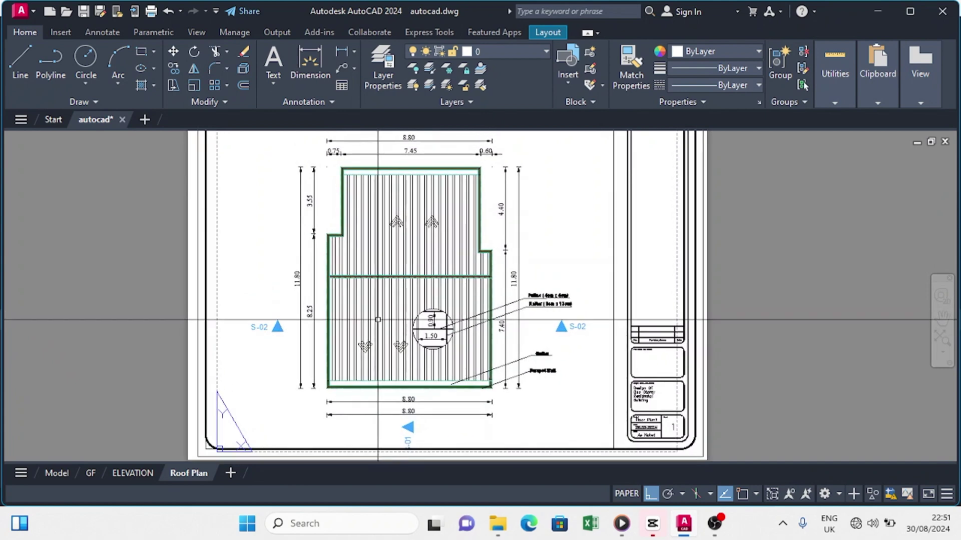
{"action": "scroll", "coordinate": [378, 319], "scroll_direction": "down", "scroll_amount": 2}
Set the colour of the entire roof plan, including its dimensions, markers and leaders, to White in model space
{"action": "left_click", "coordinate": [58, 474]}
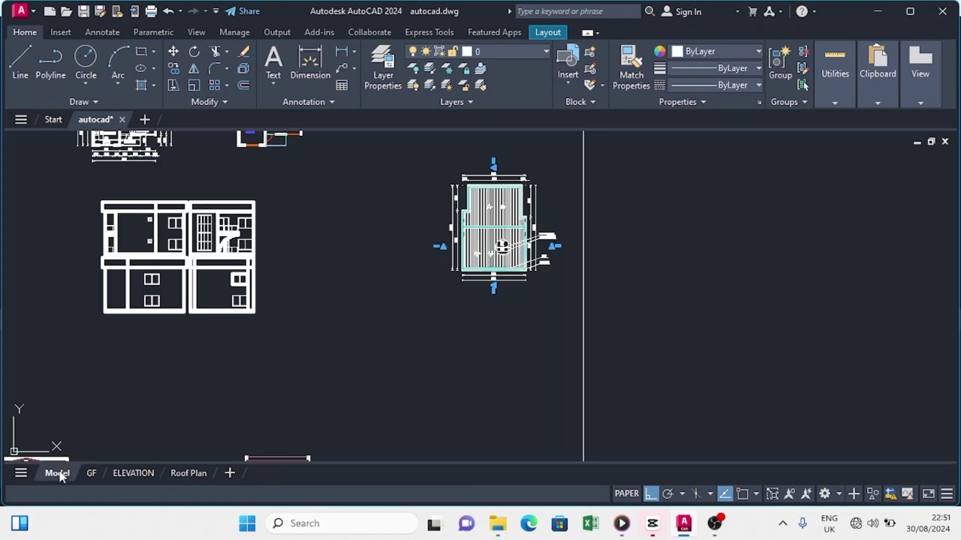
{"action": "left_click", "coordinate": [576, 145]}
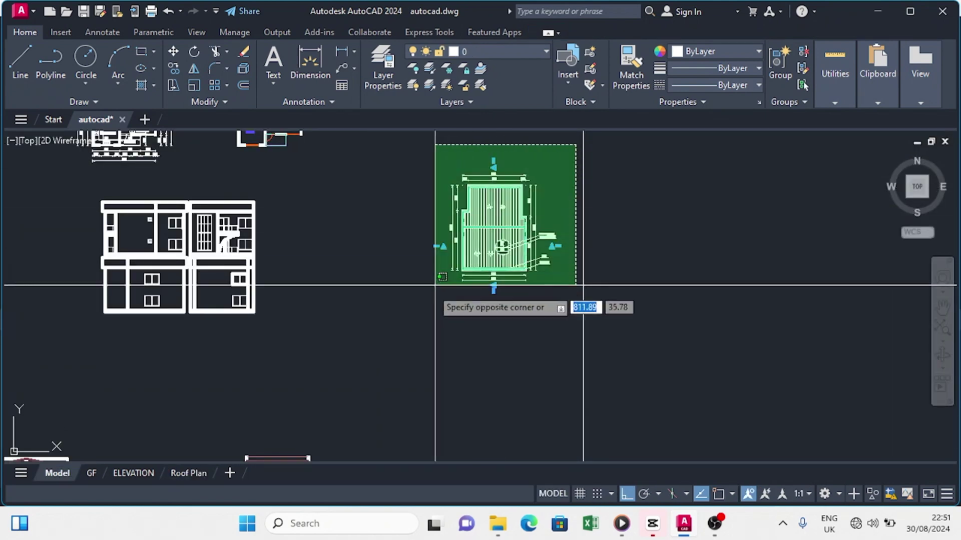
{"action": "left_click", "coordinate": [428, 294]}
{"action": "right_click", "coordinate": [406, 192]}
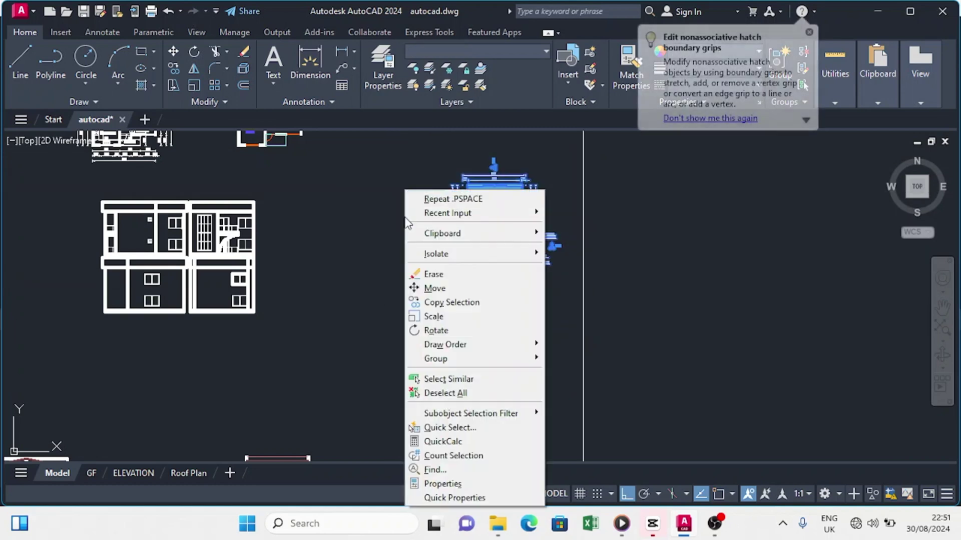
{"action": "left_click", "coordinate": [432, 485]}
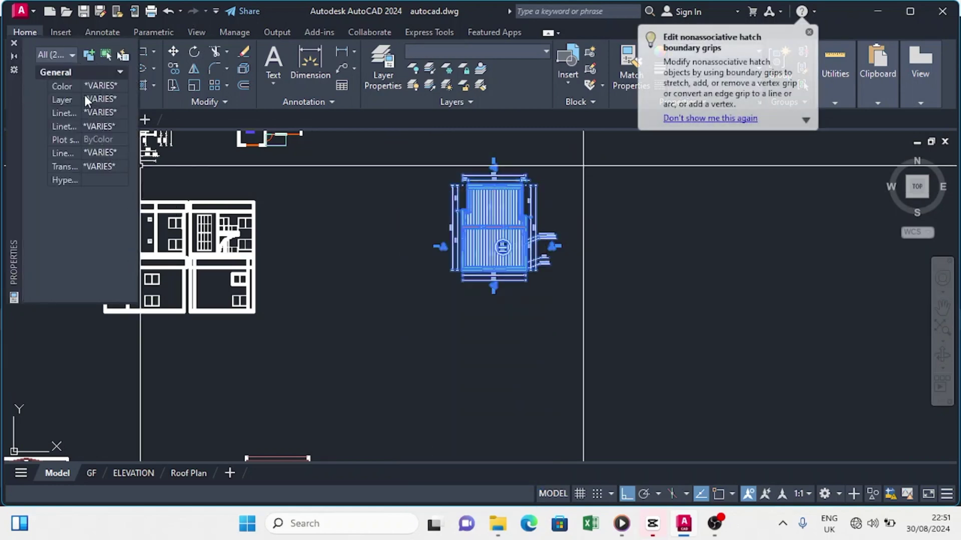
{"action": "left_click", "coordinate": [100, 86]}
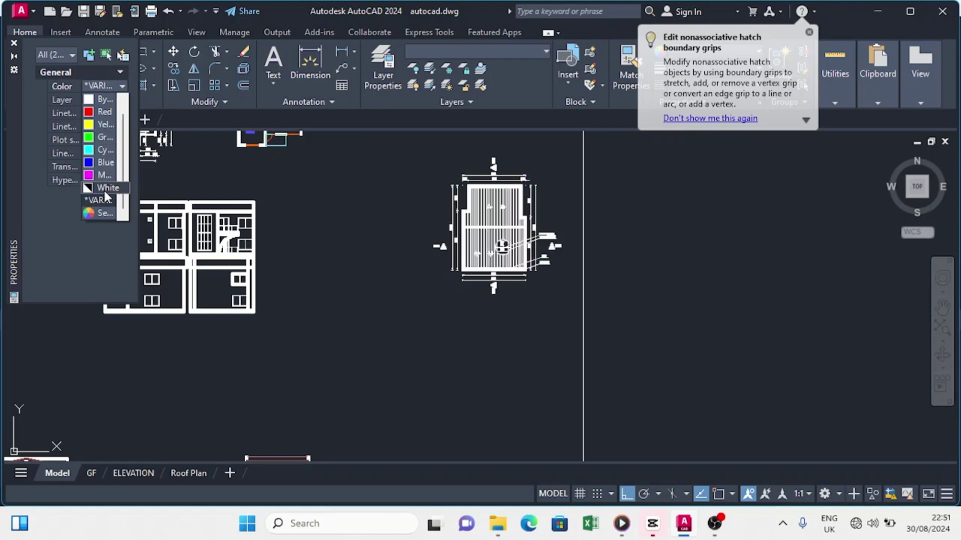
{"action": "left_click", "coordinate": [104, 190]}
Copy the "Puline ( 4cm x 4cm)" leader and its label straight up above the original
{"action": "left_click", "coordinate": [505, 332]}
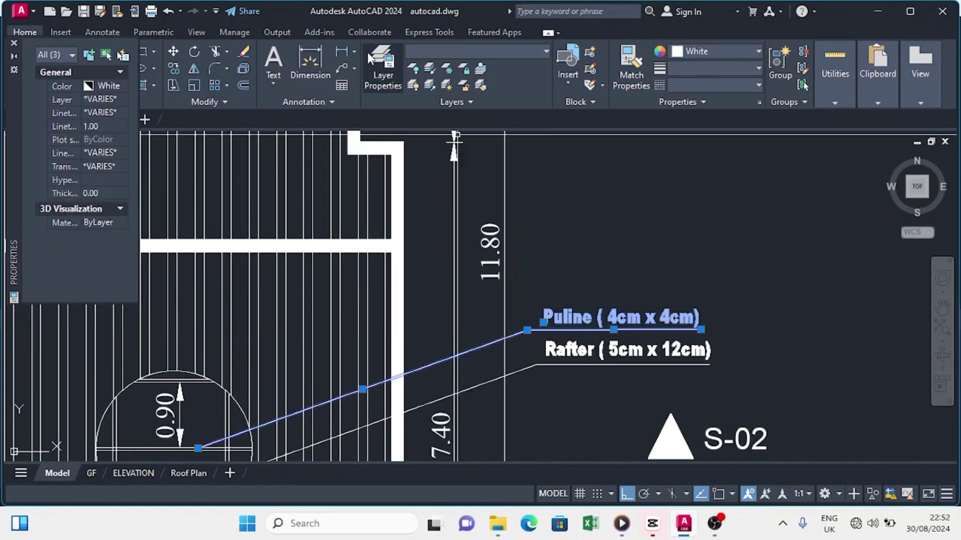
{"action": "left_click", "coordinate": [171, 70]}
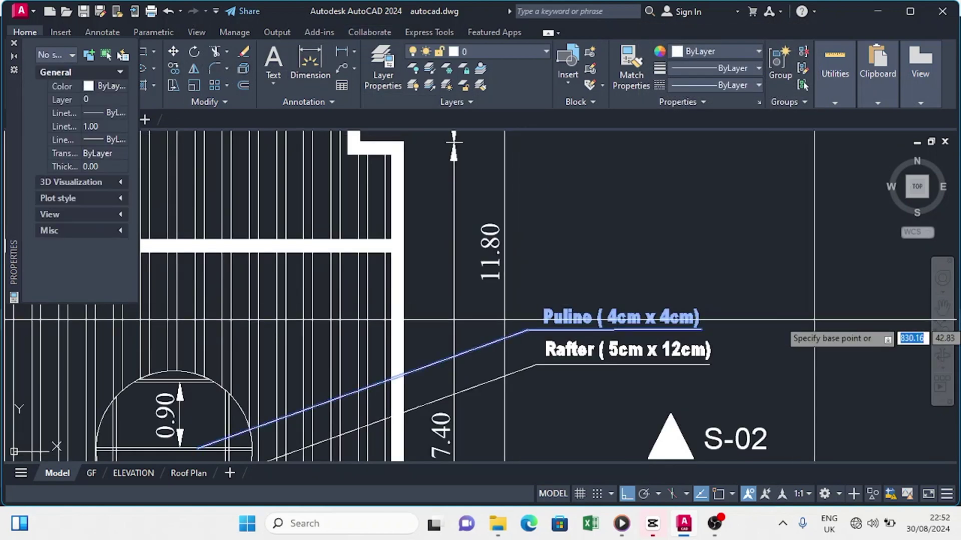
{"action": "left_click", "coordinate": [787, 286]}
{"action": "left_click", "coordinate": [787, 146]}
{"action": "key", "text": "Escape"}
Trim the copied leader back to the wall's outer face and change its label to "Wall"
{"action": "scroll", "coordinate": [350, 272], "scroll_direction": "up", "scroll_amount": 2}
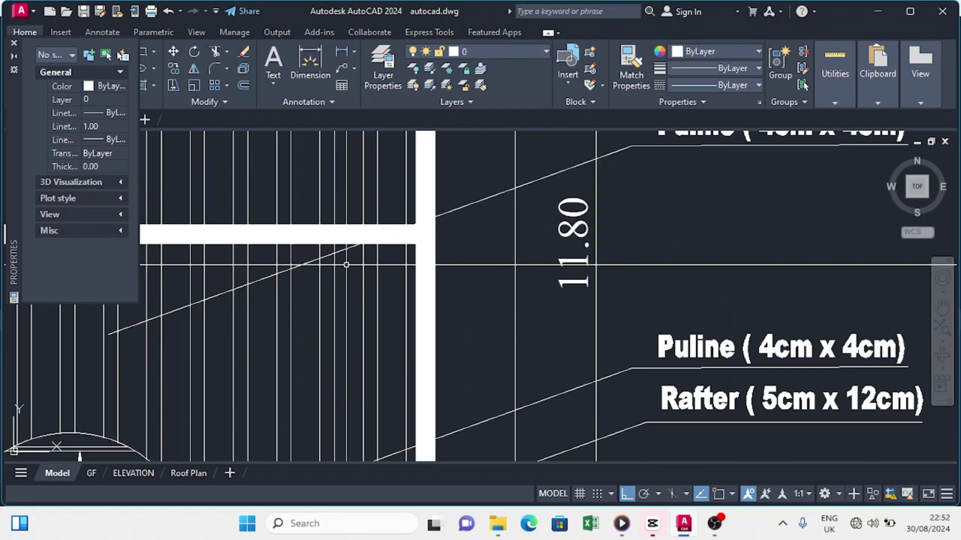
{"action": "left_click", "coordinate": [224, 55]}
{"action": "scroll", "coordinate": [142, 334], "scroll_direction": "down", "scroll_amount": 2}
{"action": "double_click", "coordinate": [504, 204]}
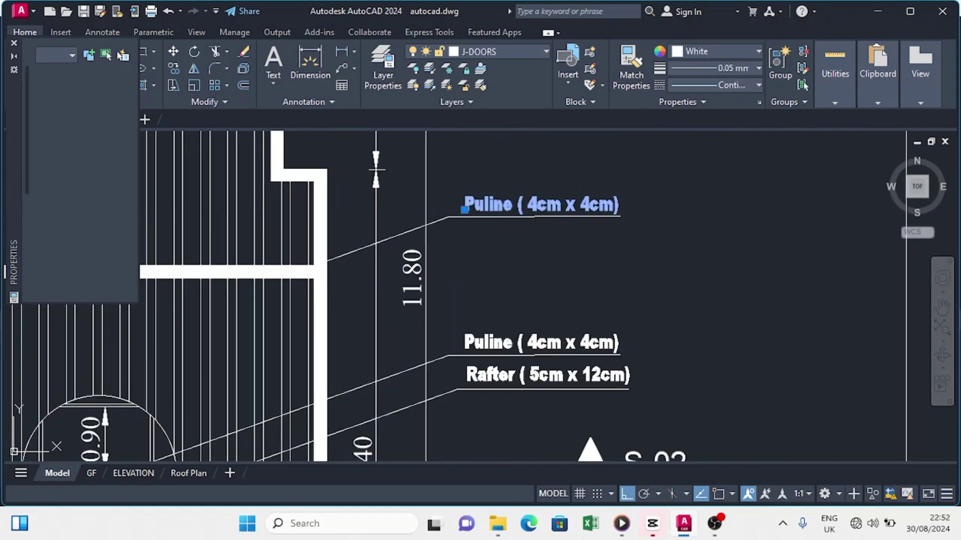
{"action": "left_click", "coordinate": [511, 204]}
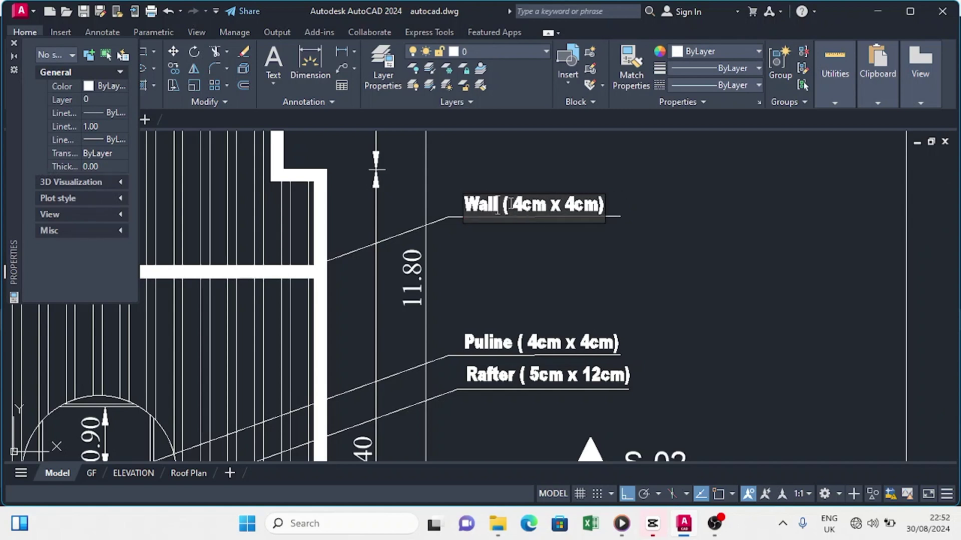
Examine the roof plan's linework, dimensions and leader labels on the Roof Plan layout and in model space
{"action": "left_click", "coordinate": [184, 472]}
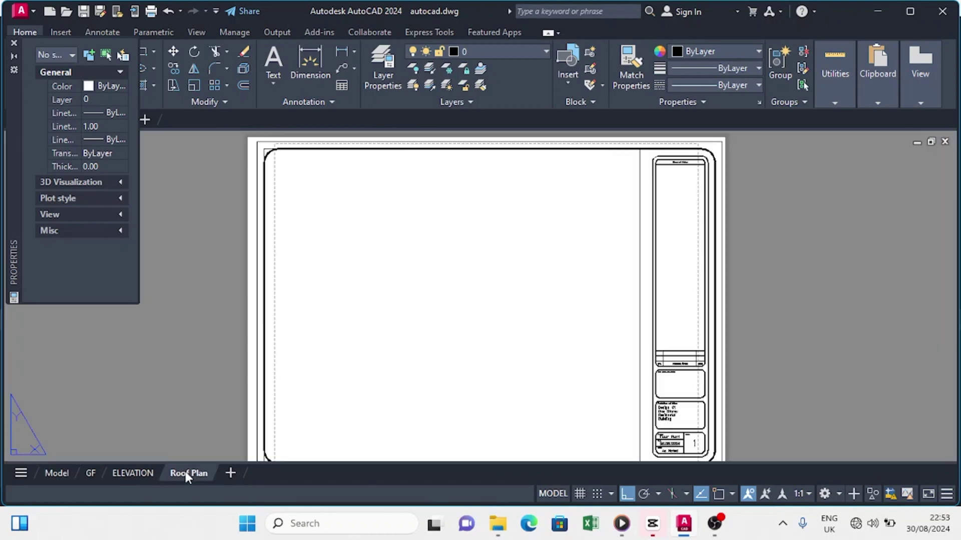
{"action": "scroll", "coordinate": [390, 326], "scroll_direction": "up", "scroll_amount": 3}
{"action": "scroll", "coordinate": [392, 315], "scroll_direction": "down", "scroll_amount": 4}
{"action": "scroll", "coordinate": [393, 300], "scroll_direction": "down", "scroll_amount": 3}
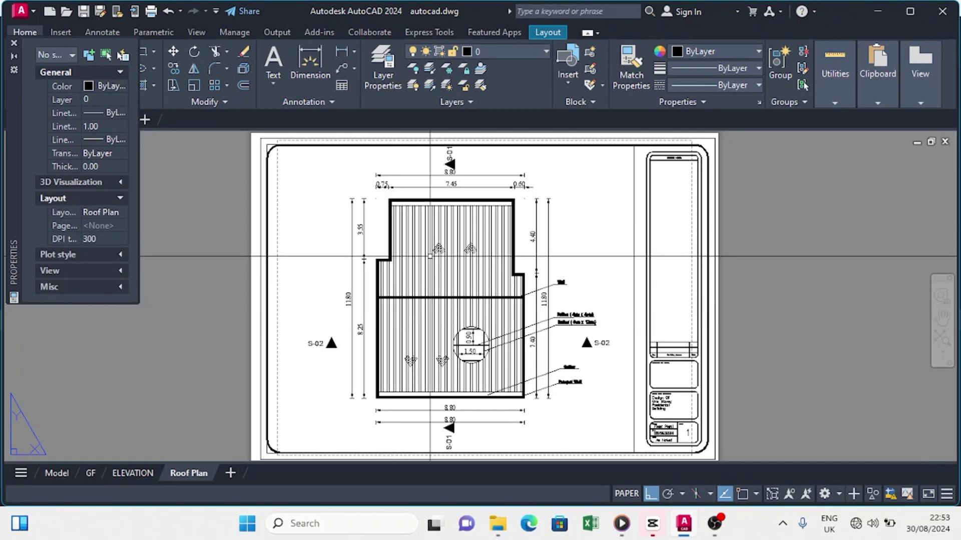
{"action": "scroll", "coordinate": [465, 201], "scroll_direction": "up", "scroll_amount": 3}
{"action": "scroll", "coordinate": [464, 191], "scroll_direction": "down", "scroll_amount": 3}
{"action": "scroll", "coordinate": [575, 262], "scroll_direction": "up", "scroll_amount": 8}
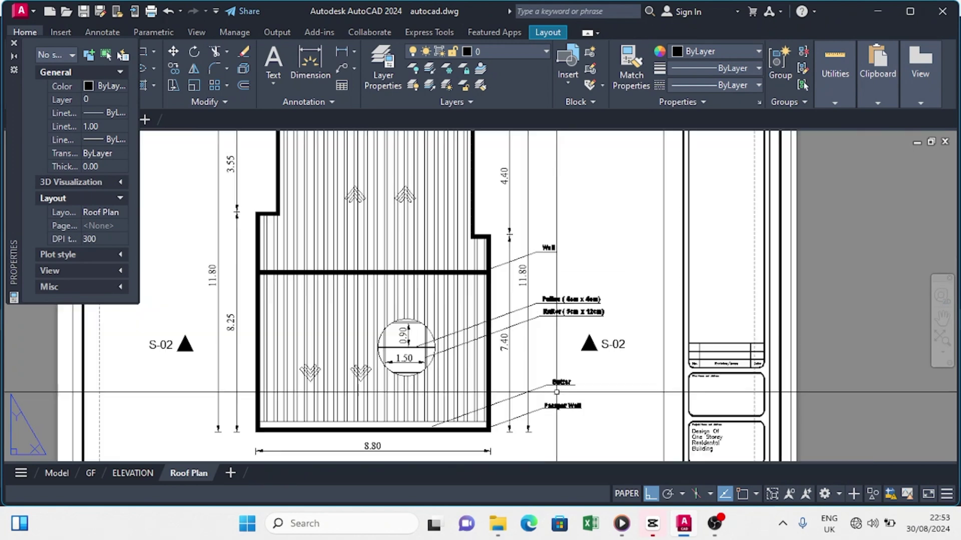
{"action": "scroll", "coordinate": [575, 263], "scroll_direction": "down", "scroll_amount": 3}
{"action": "scroll", "coordinate": [575, 263], "scroll_direction": "up", "scroll_amount": 3}
{"action": "scroll", "coordinate": [575, 263], "scroll_direction": "down", "scroll_amount": 4}
{"action": "middle_click_drag", "start_coordinate": [388, 340], "coordinate": [237, 201]}
{"action": "scroll", "coordinate": [352, 228], "scroll_direction": "down", "scroll_amount": 3}
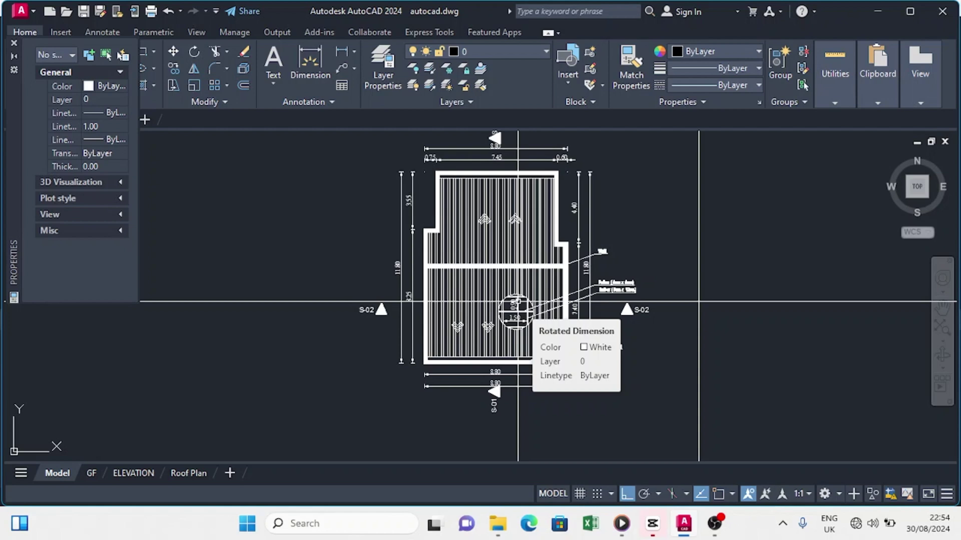
{"action": "scroll", "coordinate": [609, 286], "scroll_direction": "up", "scroll_amount": 2}
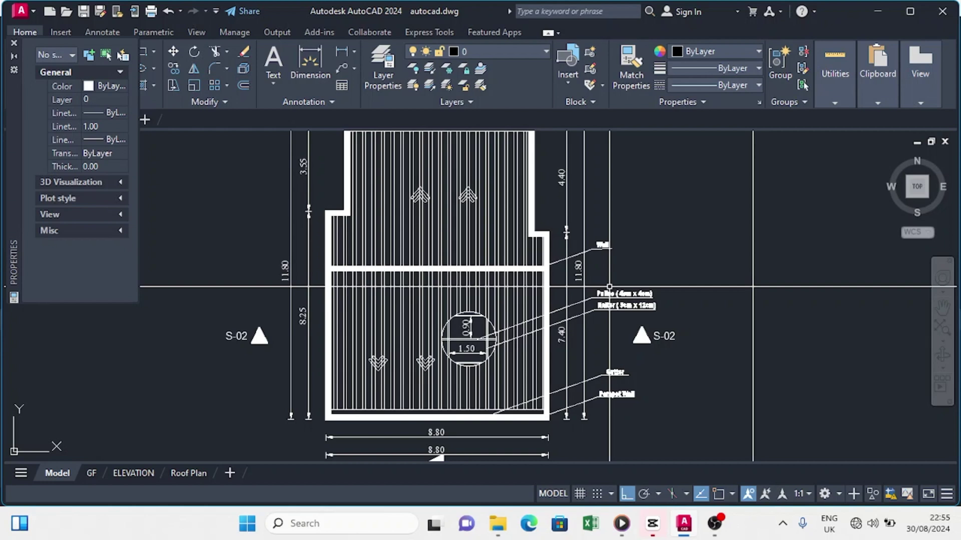